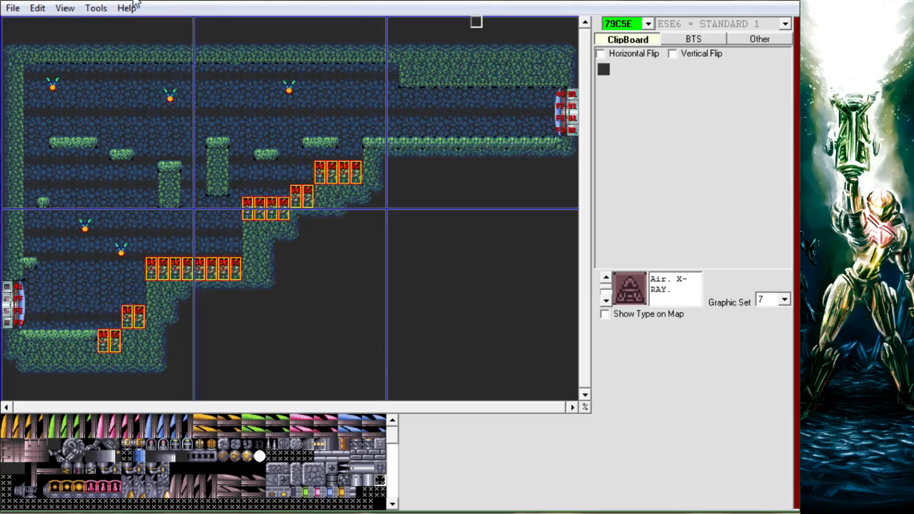
# - Open the room's FX1 settings and look through the option pages from Animate Tile to A/B
pyautogui.click(38, 8)
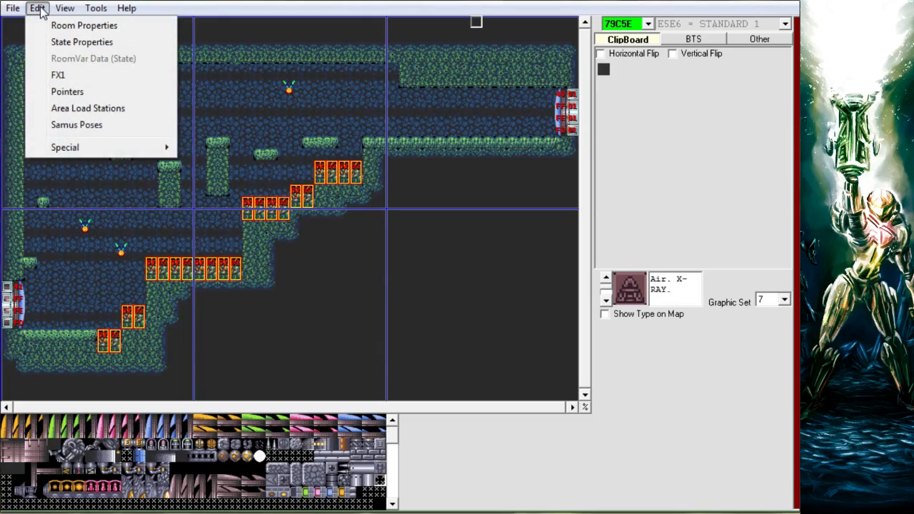
pyautogui.click(83, 76)
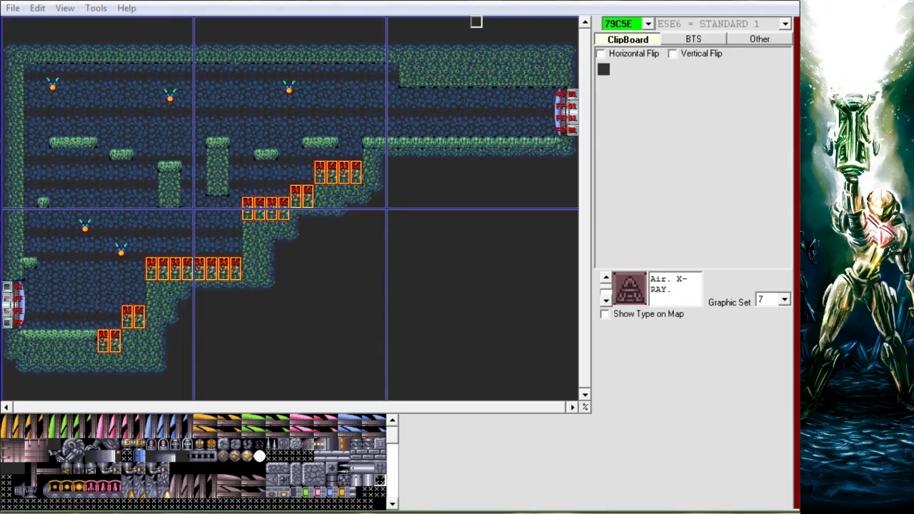
pyautogui.moveTo(308, 99); pyautogui.dragTo(459, 74)
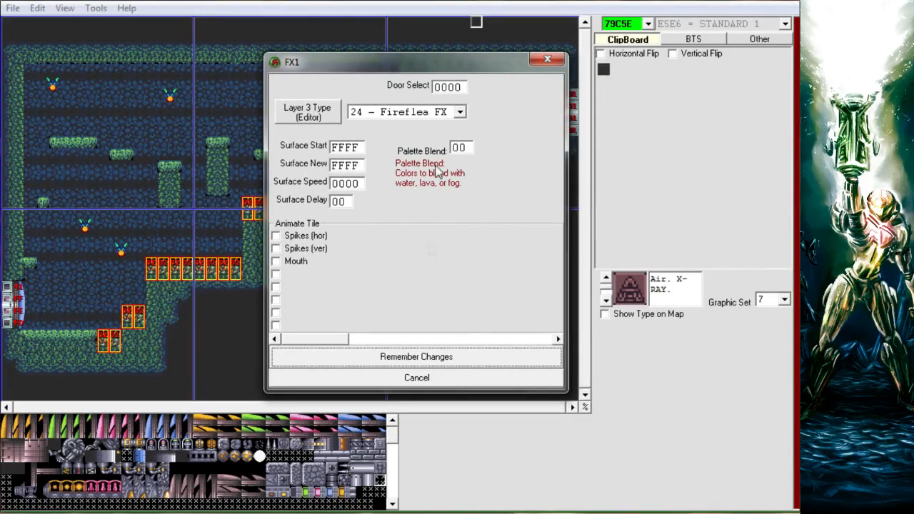
pyautogui.click(535, 342)
pyautogui.click(535, 341)
pyautogui.click(535, 341)
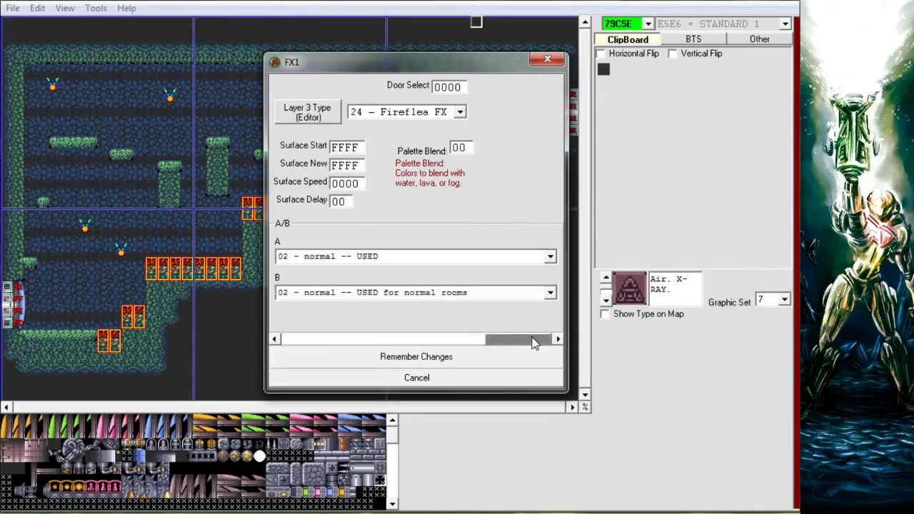
pyautogui.moveTo(531, 343); pyautogui.dragTo(312, 346)
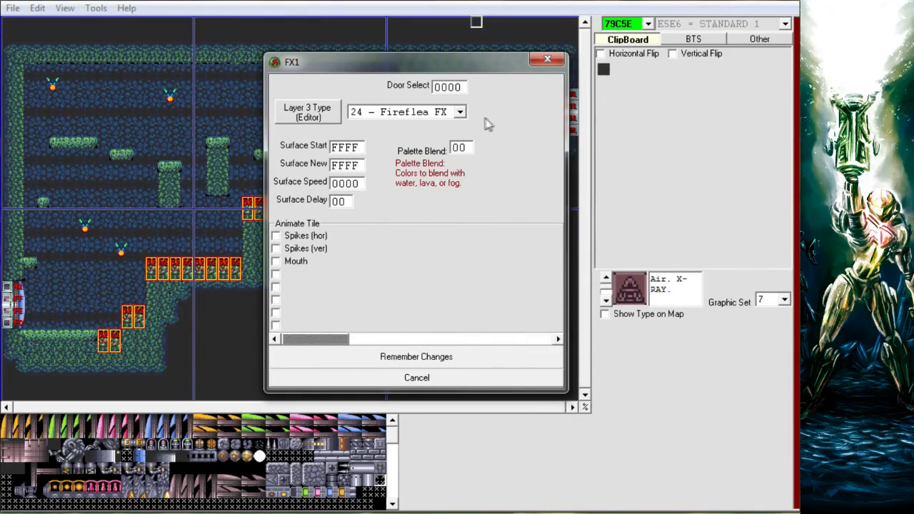
# - Examine the available layer 3 types from 00 - None to 2C - Haze without choosing another one
pyautogui.click(460, 113)
pyautogui.moveTo(463, 185); pyautogui.dragTo(465, 126)
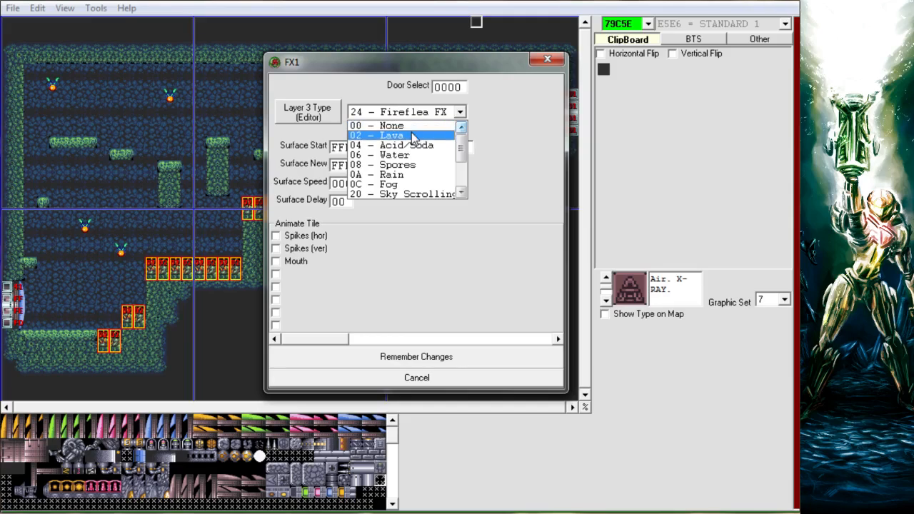
pyautogui.scroll(-2, 467, 145)
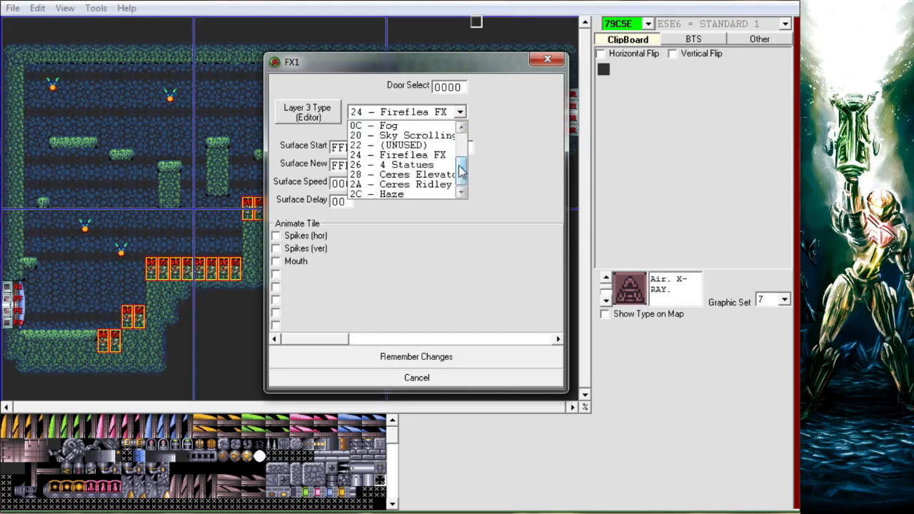
pyautogui.moveTo(463, 180); pyautogui.dragTo(461, 147)
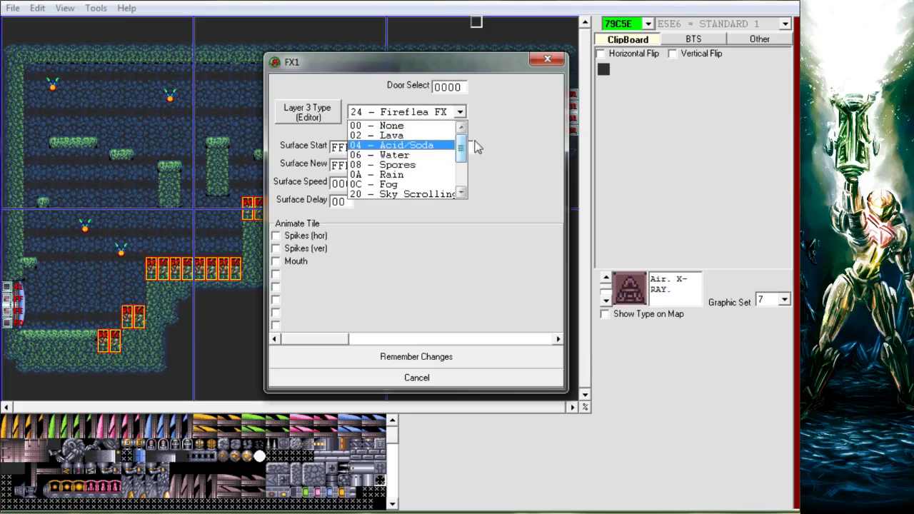
pyautogui.moveTo(461, 148)
pyautogui.mouseDown()
pyautogui.moveTo(460, 172)
pyautogui.moveTo(462, 144)
pyautogui.mouseUp()
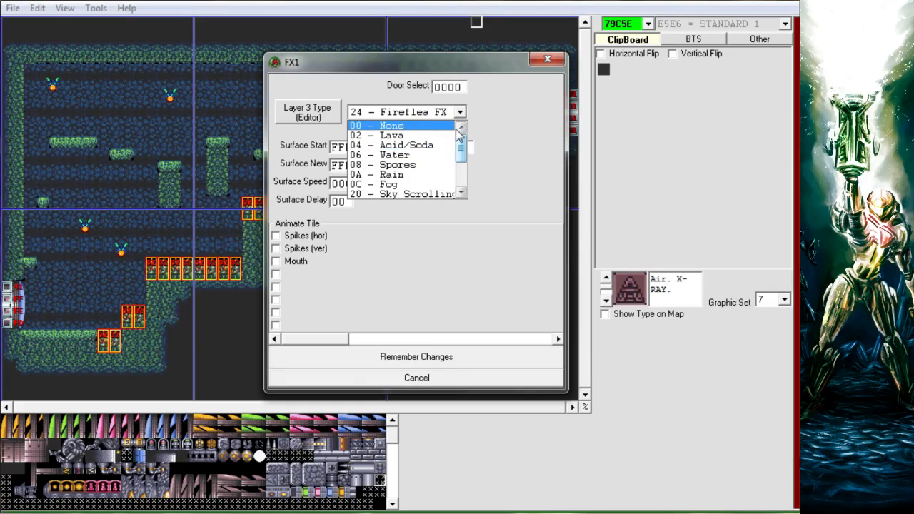
pyautogui.moveTo(462, 152); pyautogui.dragTo(461, 184)
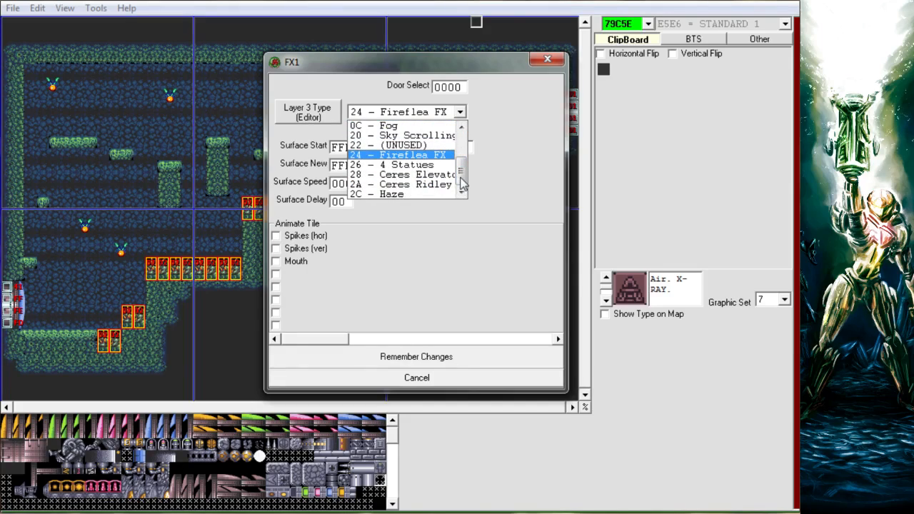
pyautogui.moveTo(461, 179)
pyautogui.mouseDown()
pyautogui.moveTo(461, 127)
pyautogui.moveTo(470, 148)
pyautogui.moveTo(461, 177)
pyautogui.moveTo(461, 143)
pyautogui.moveTo(496, 147)
pyautogui.moveTo(462, 148)
pyautogui.moveTo(460, 178)
pyautogui.mouseUp()
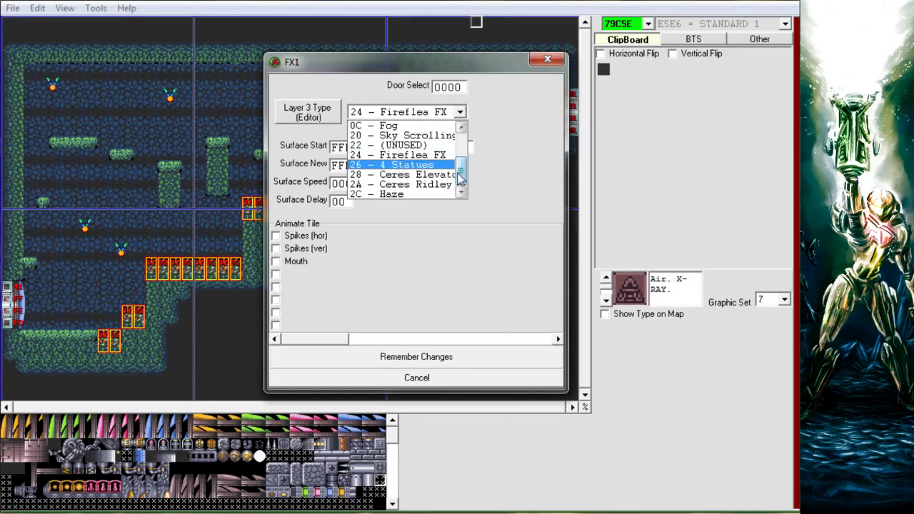
pyautogui.moveTo(461, 178); pyautogui.dragTo(512, 129)
pyautogui.click(512, 129)
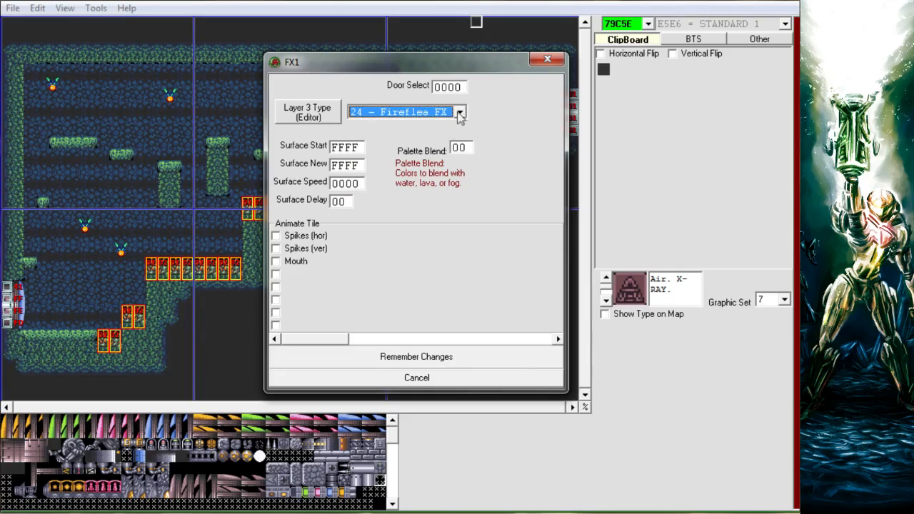
pyautogui.click(461, 113)
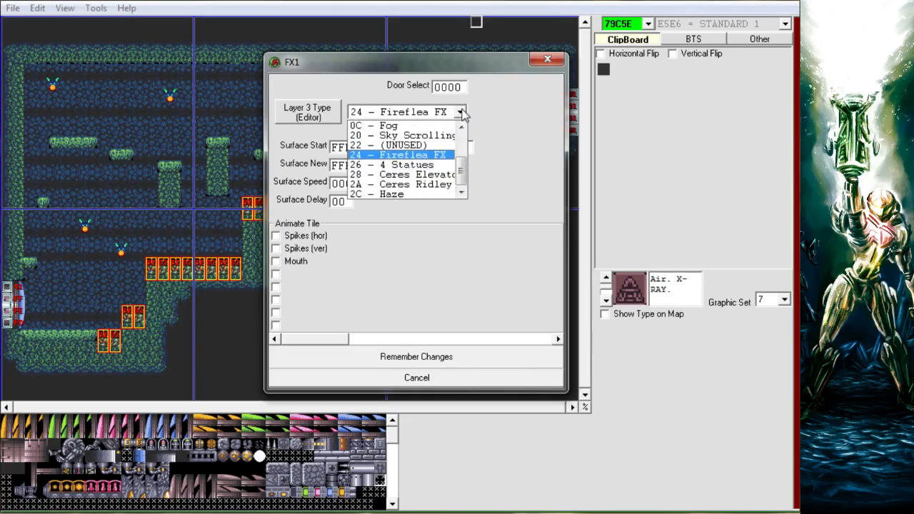
pyautogui.moveTo(463, 178)
pyautogui.mouseDown()
pyautogui.moveTo(465, 135)
pyautogui.moveTo(462, 170)
pyautogui.mouseUp()
pyautogui.click(501, 126)
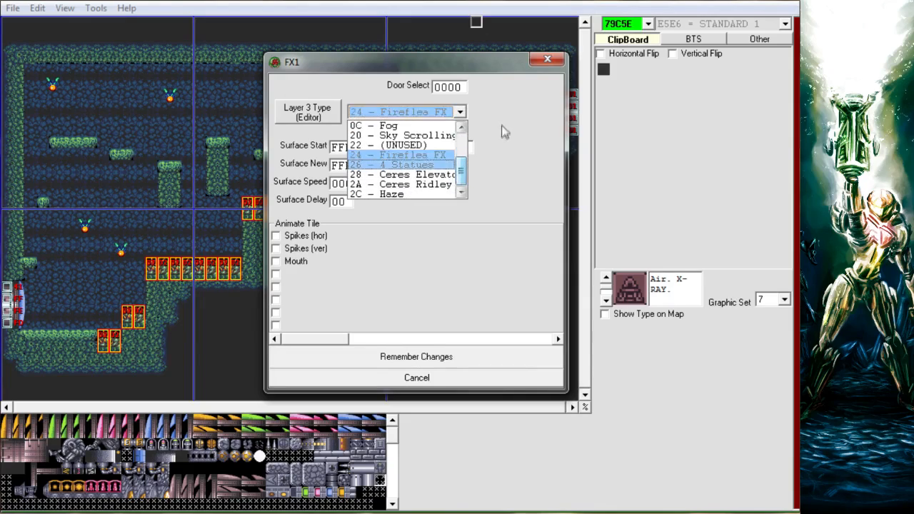
pyautogui.click(502, 131)
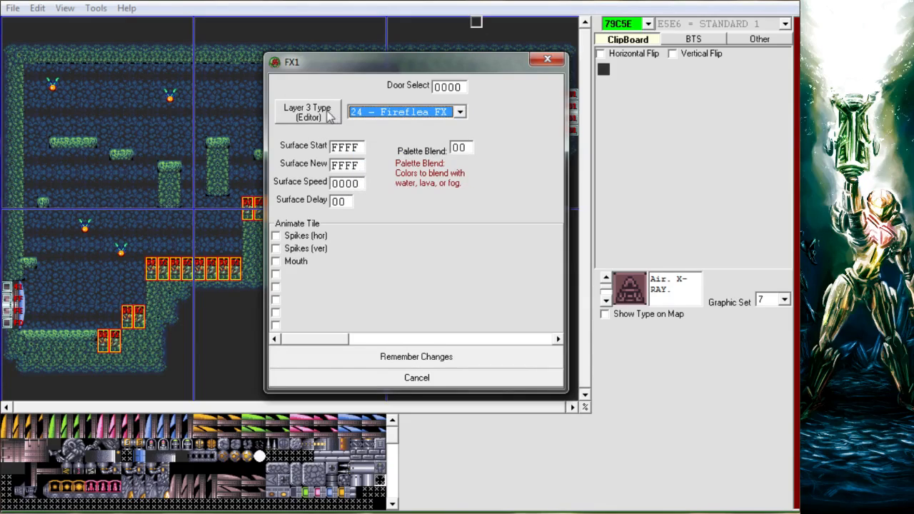
# - Set the layer 3 type to 0C - Fog and preview its graphics in the Layer 3 Editor
pyautogui.click(421, 115)
pyautogui.scroll(6, 436, 171)
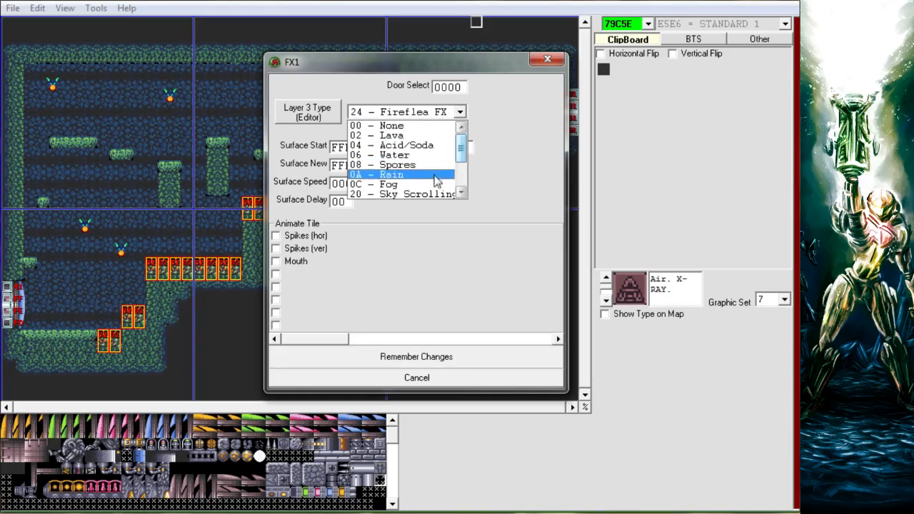
pyautogui.click(437, 184)
pyautogui.click(338, 119)
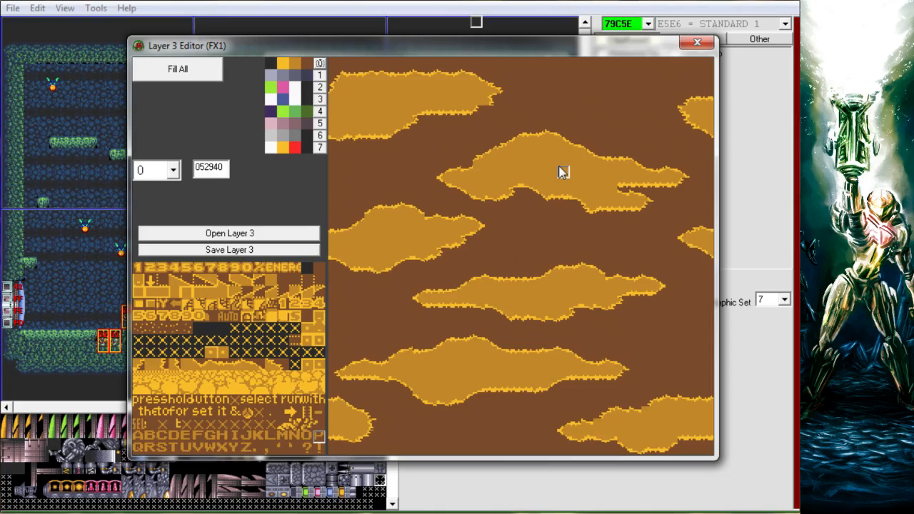
pyautogui.press('Escape')
# - Set the layer 3 type to 06 - Water and preview its graphics in the Layer 3 Editor
pyautogui.click(460, 112)
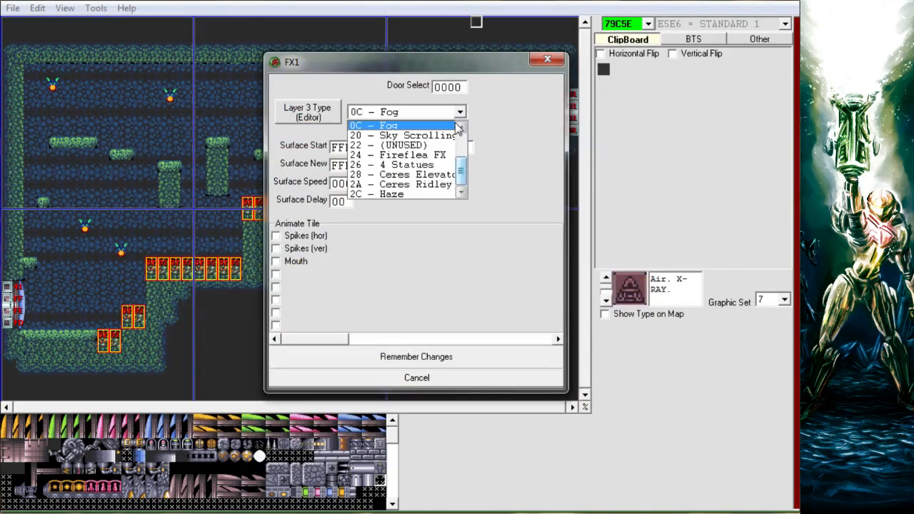
pyautogui.scroll(2, 462, 168)
pyautogui.click(400, 155)
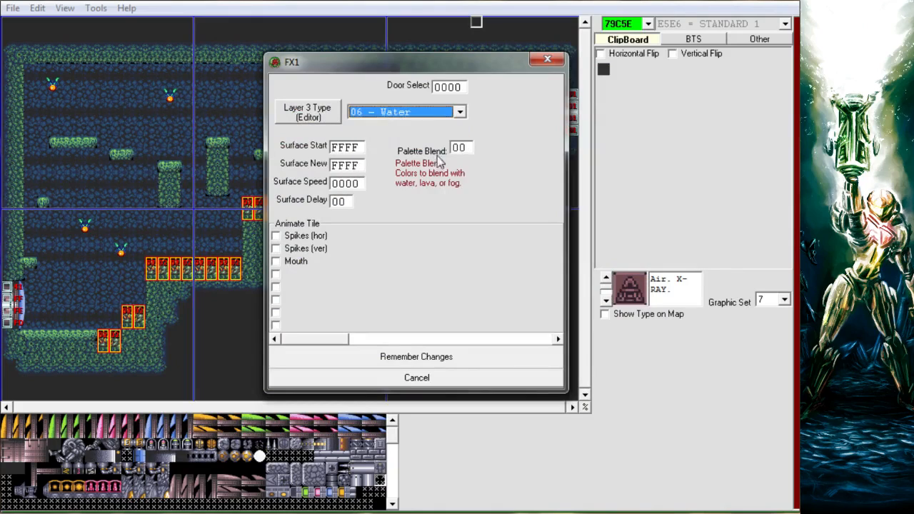
pyautogui.click(300, 107)
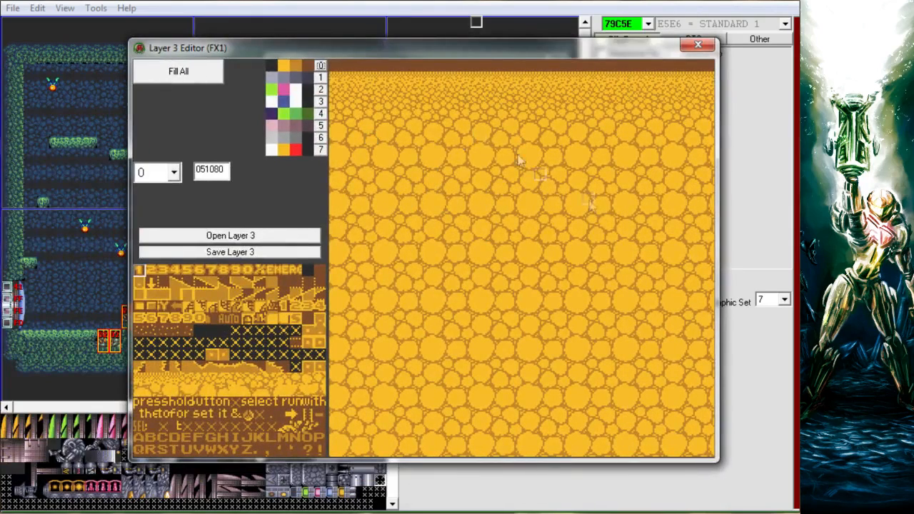
pyautogui.click(697, 45)
# - Review the layer 3 types again and set the room's type back to 24 - Fireflea FX
pyautogui.click(435, 112)
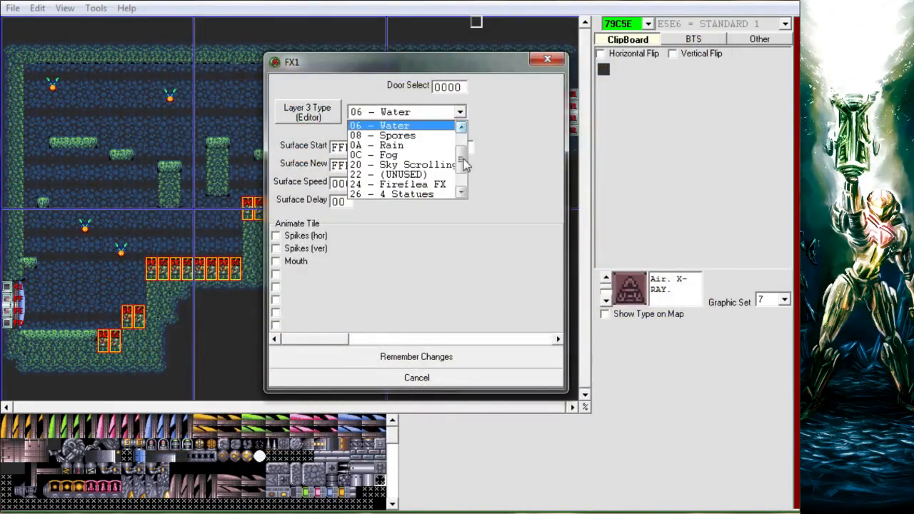
pyautogui.click(522, 155)
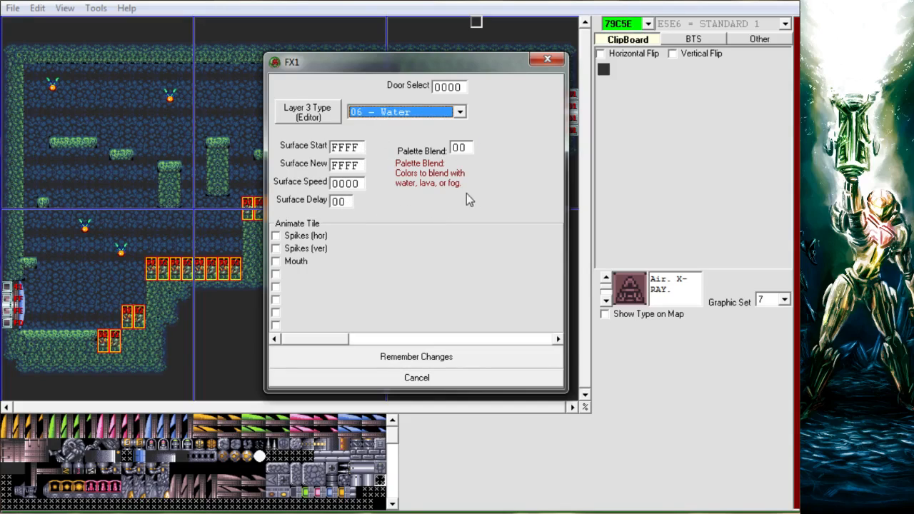
pyautogui.click(470, 148)
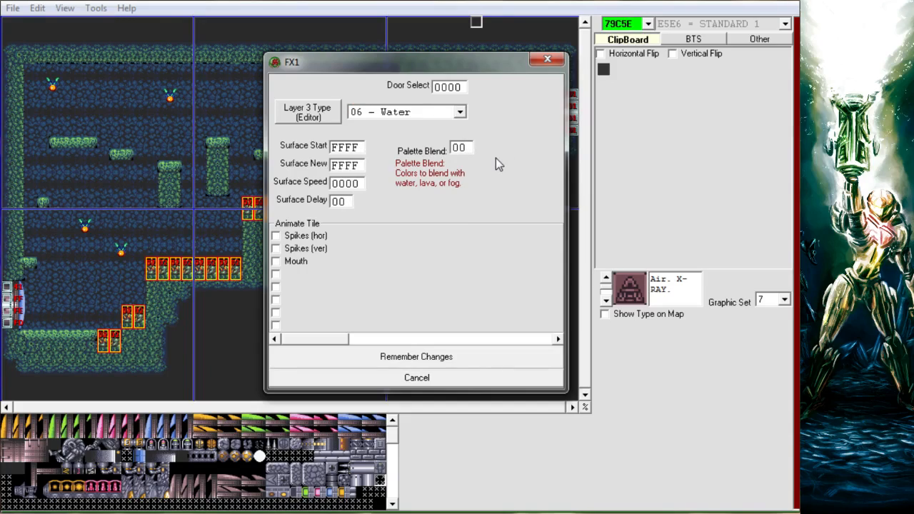
pyautogui.click(460, 112)
pyautogui.click(454, 188)
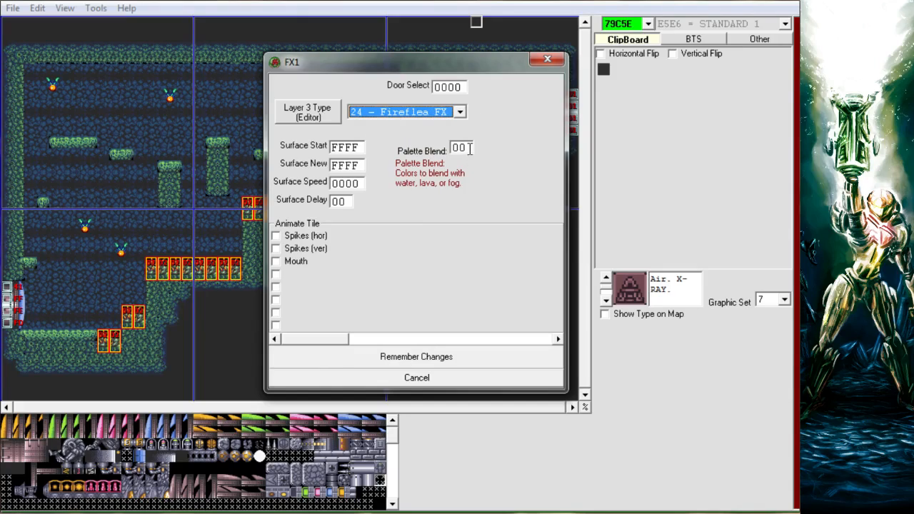
# - Try entering 2 as the palette blend, and restore the value to 00
pyautogui.moveTo(469, 148); pyautogui.dragTo(461, 148)
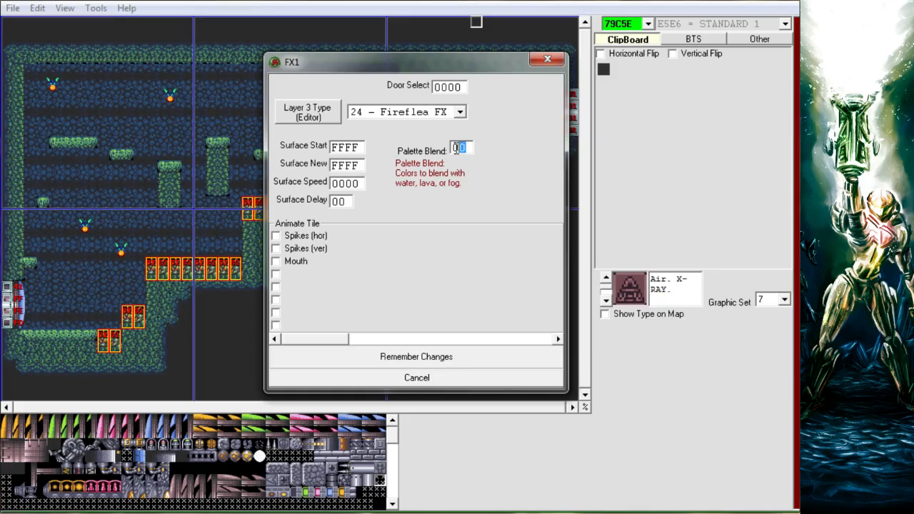
pyautogui.write('2')
pyautogui.press('BackSpace')
pyautogui.write('00')
# - Try the horizontal and vertical spike animation options, leave both switched off, and store the FX1 settings
pyautogui.click(277, 237)
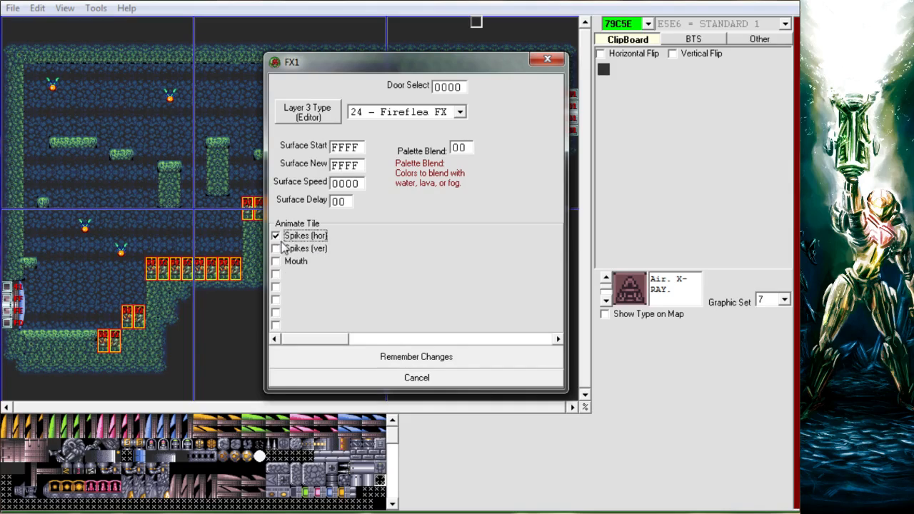
pyautogui.click(277, 238)
pyautogui.click(277, 249)
pyautogui.click(277, 237)
pyautogui.click(277, 249)
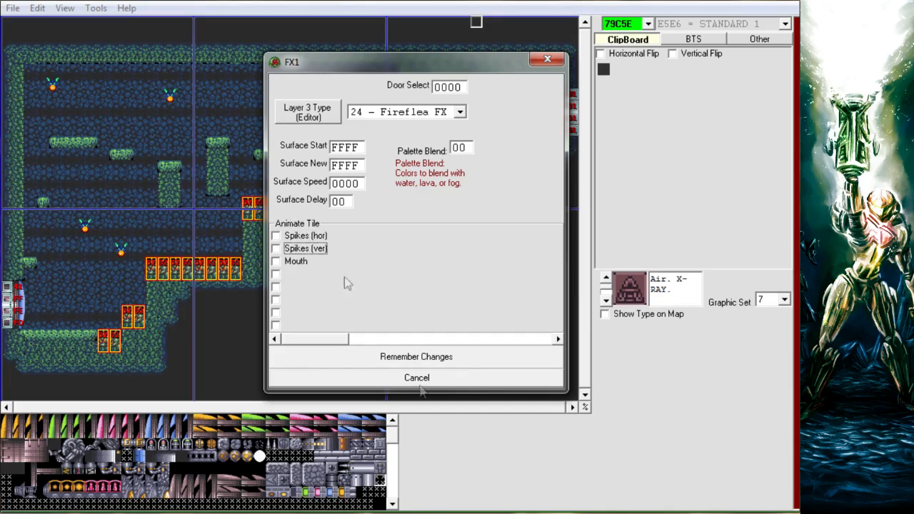
pyautogui.click(423, 359)
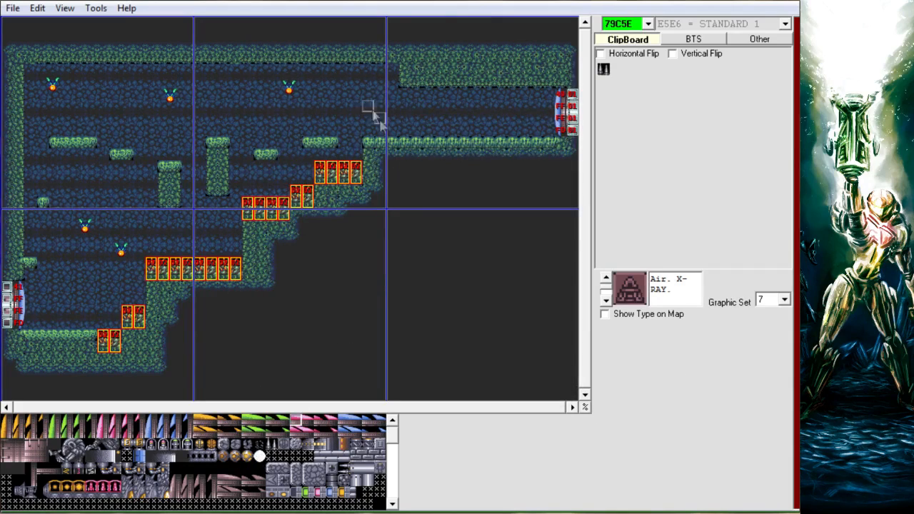
# - Paint a row of upright spikes about four tiles long on the upper corridor's floor and a column of sideways spikes beside it
pyautogui.moveTo(417, 130); pyautogui.dragTo(454, 130)
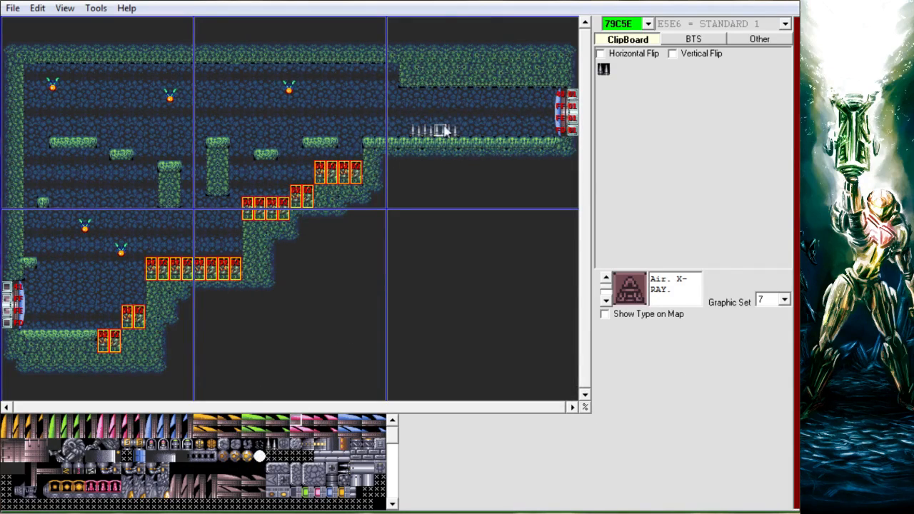
pyautogui.click(344, 468)
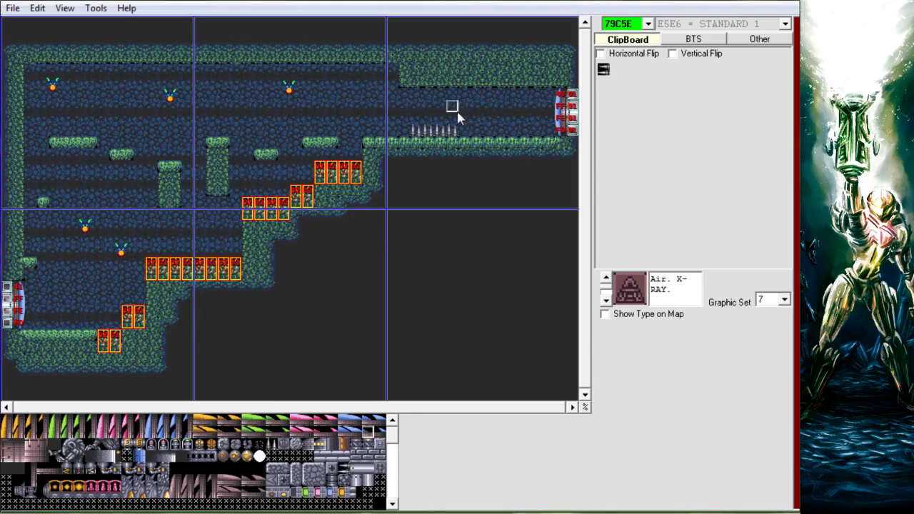
pyautogui.moveTo(464, 118); pyautogui.dragTo(466, 96)
pyautogui.rightClick(499, 110)
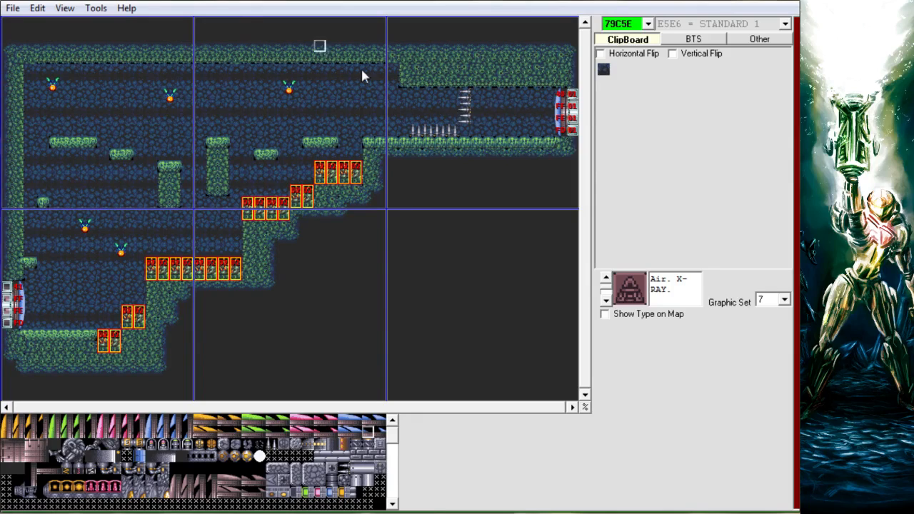
# - Reopen the room's FX1 settings, examine the Animate Tile spike options, and close them without saving
pyautogui.click(96, 7)
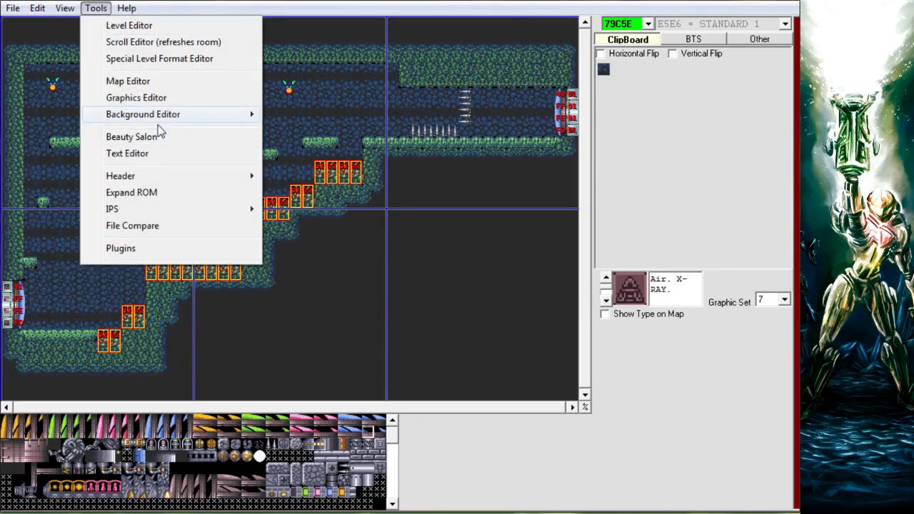
pyautogui.moveTo(37, 8)
pyautogui.click(73, 81)
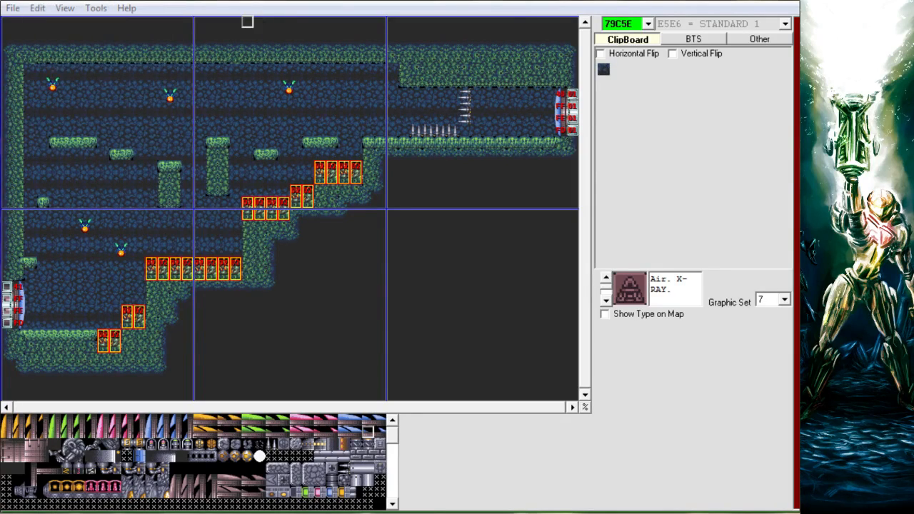
pyautogui.moveTo(147, 91); pyautogui.dragTo(693, 94)
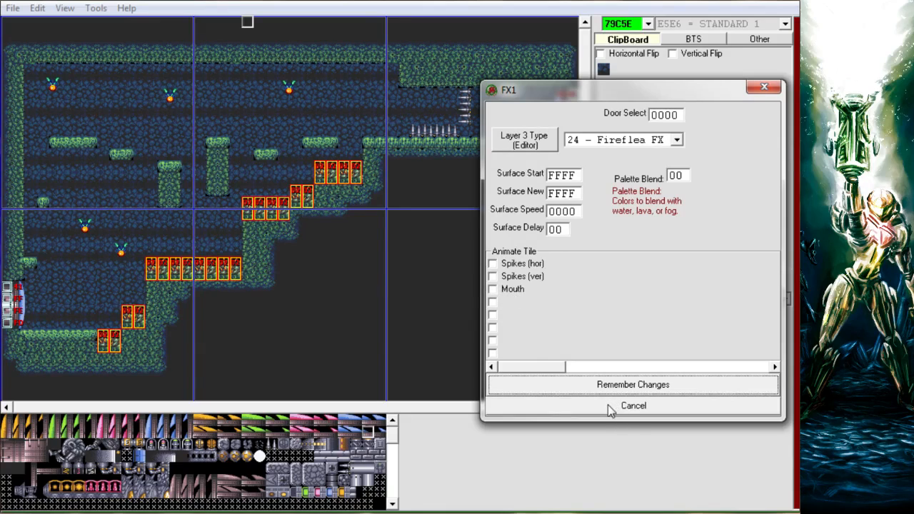
pyautogui.click(631, 405)
# - Cover the row of upright spikes and the column of sideways spikes in the upper corridor with the plain background tile
pyautogui.rightClick(465, 102)
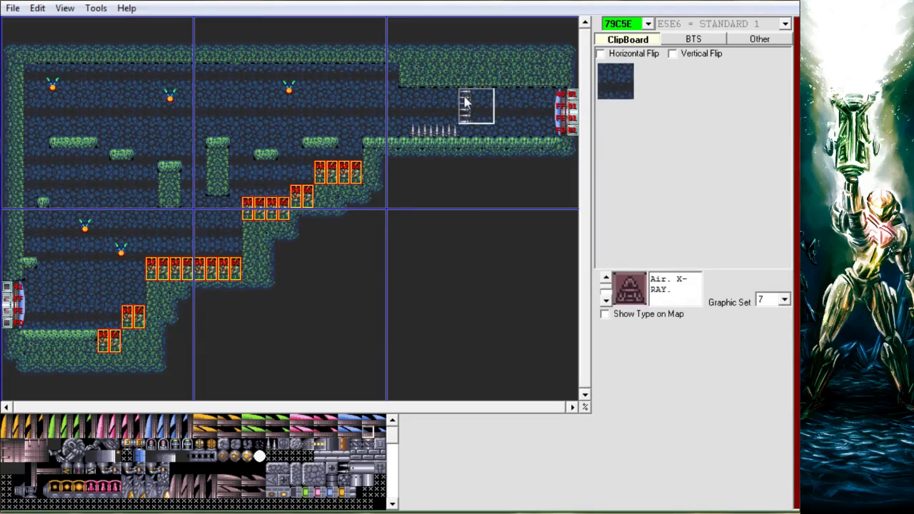
pyautogui.click(465, 102)
pyautogui.click(430, 107)
pyautogui.click(413, 106)
pyautogui.rightClick(428, 99)
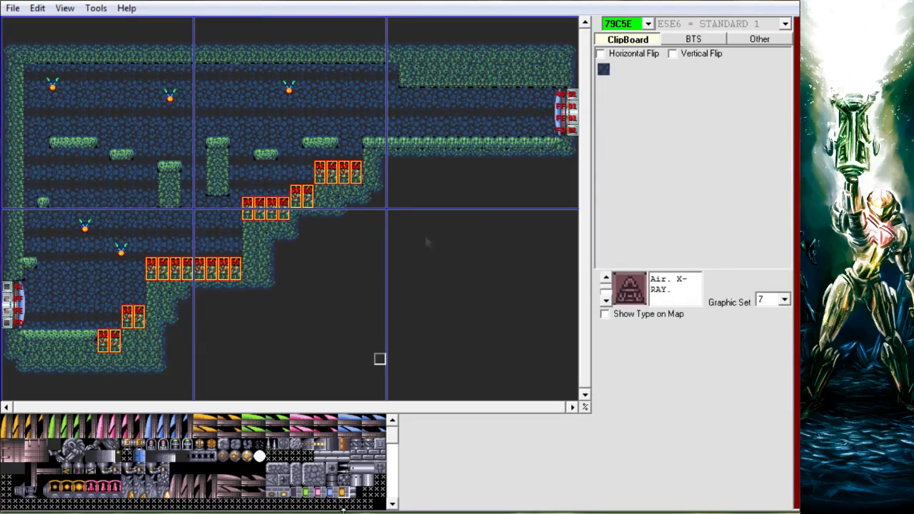
# - Switch to room 7A2F7 and look through its tile set for the animated mouth tiles
pyautogui.click(393, 480)
pyautogui.click(394, 481)
pyautogui.moveTo(394, 475); pyautogui.dragTo(390, 496)
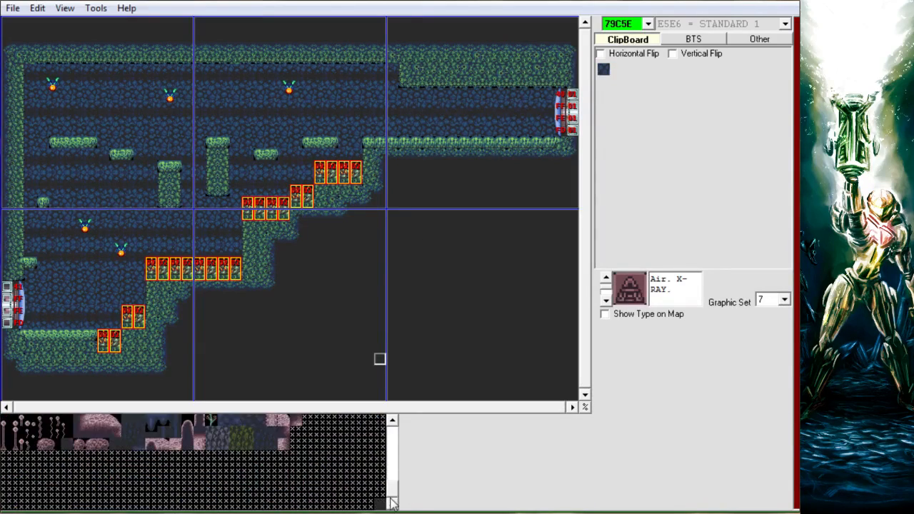
pyautogui.click(95, 8)
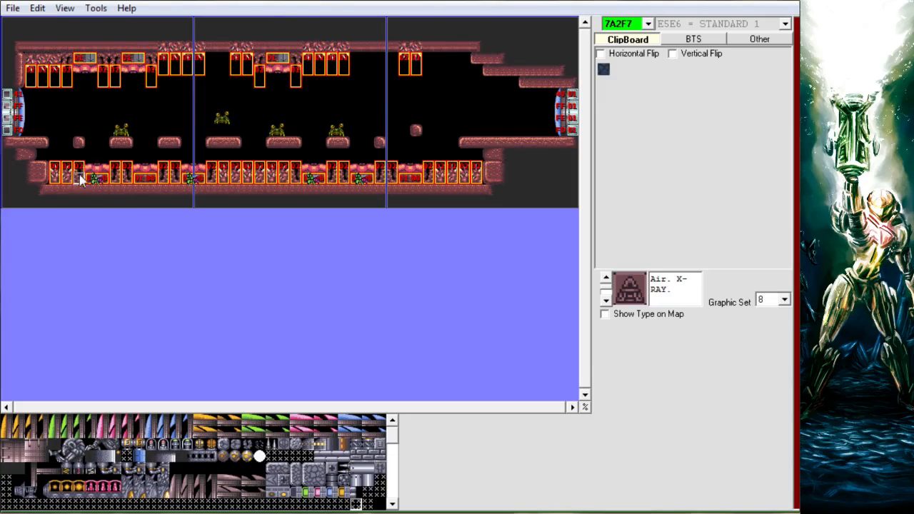
pyautogui.click(394, 476)
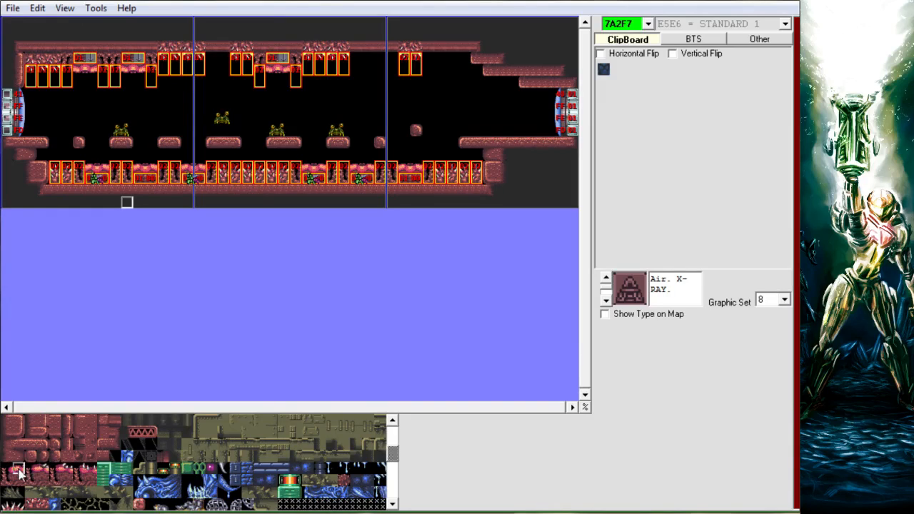
# - Open room 7A2F7's FX1 settings, examine the Mouth option under Animate Tile, and close them without saving
pyautogui.click(95, 9)
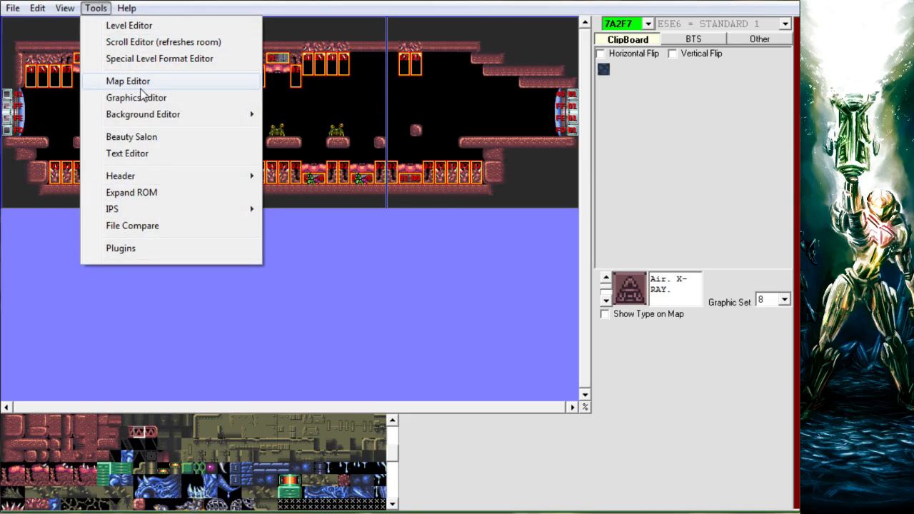
pyautogui.moveTo(37, 8)
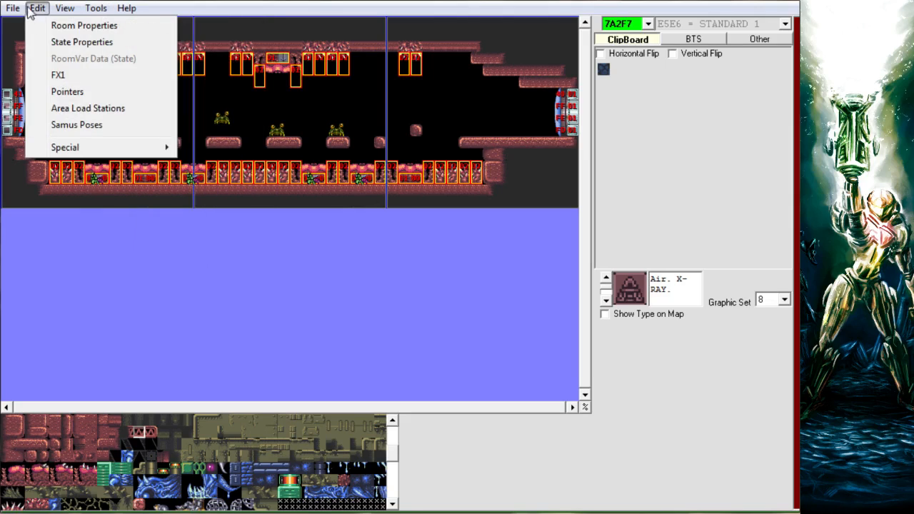
pyautogui.click(71, 76)
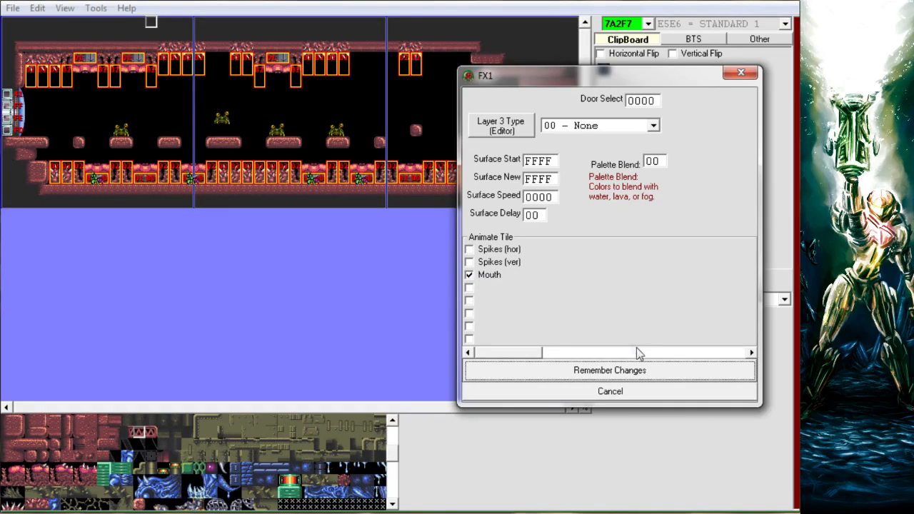
pyautogui.click(647, 391)
# - Load room 792FD, examine the Ocean and Lava tile animation options in its FX1 settings, and close them without saving
pyautogui.click(647, 24)
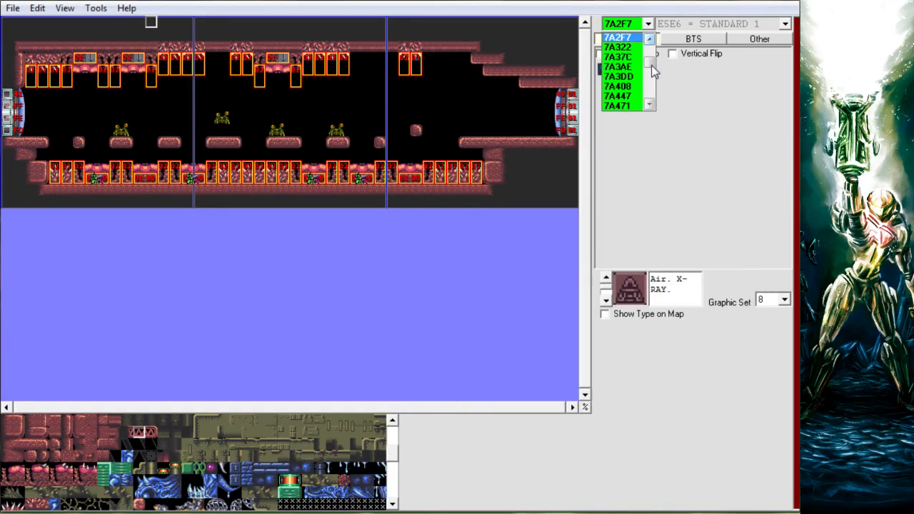
pyautogui.moveTo(651, 66); pyautogui.dragTo(651, 56)
pyautogui.click(636, 58)
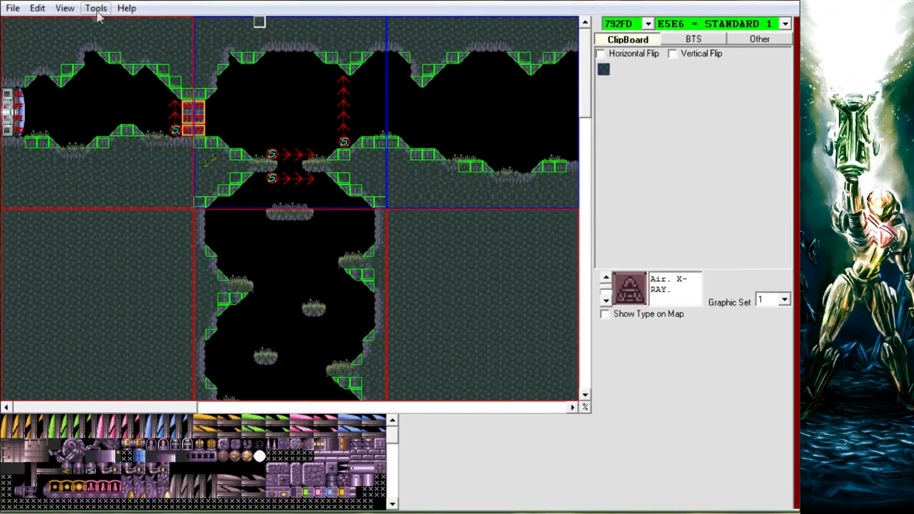
pyautogui.click(38, 9)
pyautogui.click(66, 78)
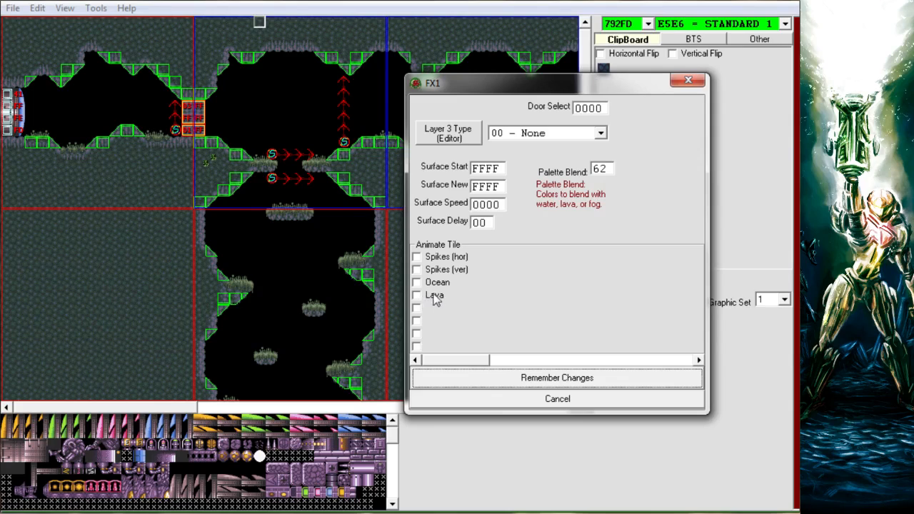
pyautogui.click(484, 397)
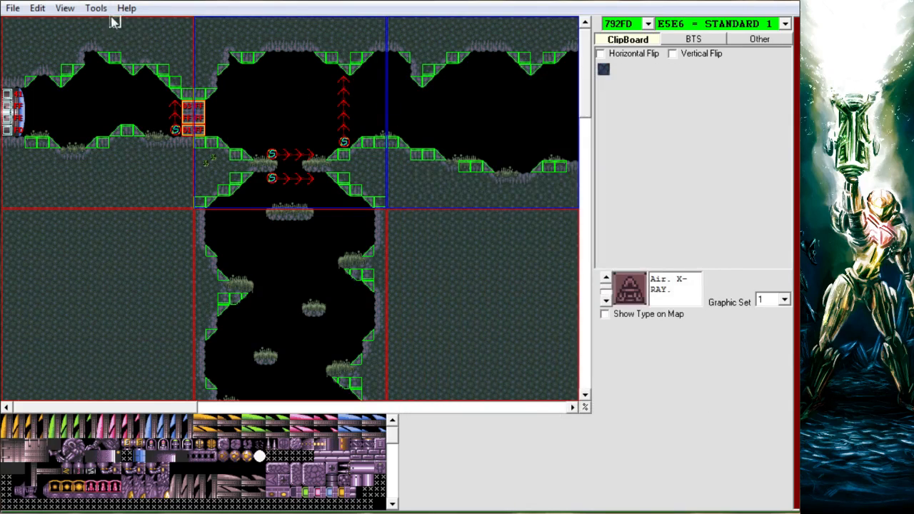
# - Open room 793FE from the area map and view the water surface in its lower part
pyautogui.click(95, 8)
pyautogui.click(165, 84)
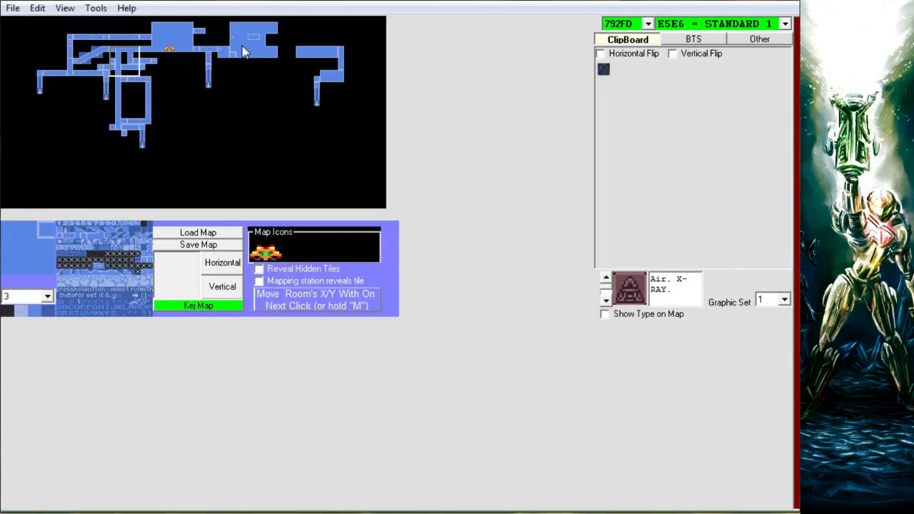
pyautogui.doubleClick(244, 52)
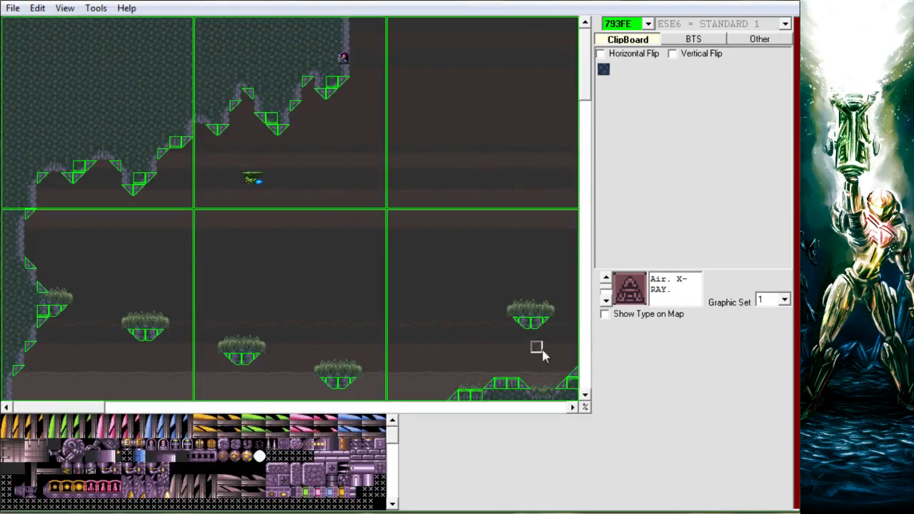
pyautogui.click(583, 350)
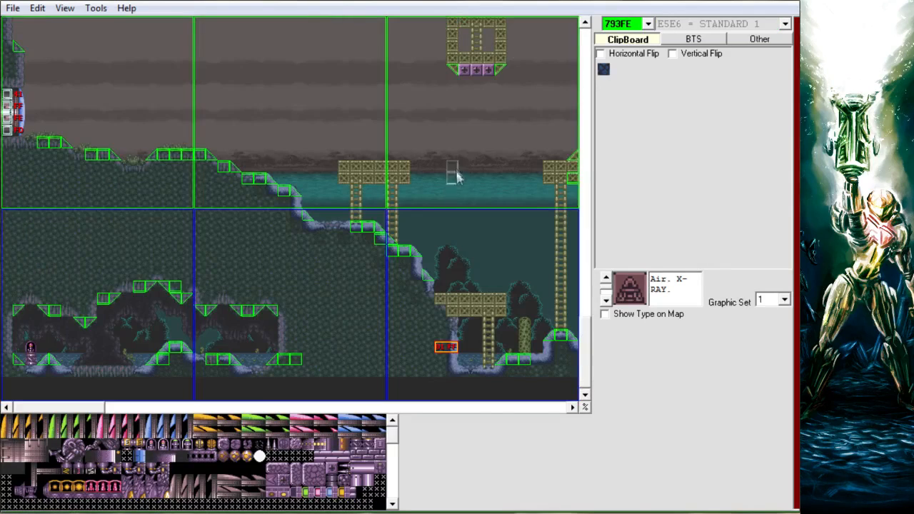
# - Examine room 793FE's FX1 settings twice, including the Spikes (ver) and Ocean tile animations, closing them each time without saving
pyautogui.click(97, 8)
pyautogui.moveTo(38, 9)
pyautogui.click(72, 77)
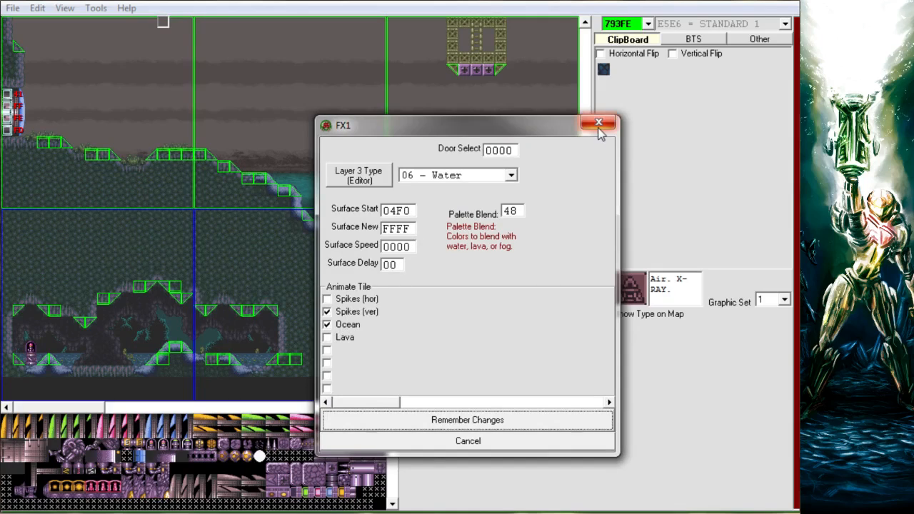
pyautogui.click(597, 126)
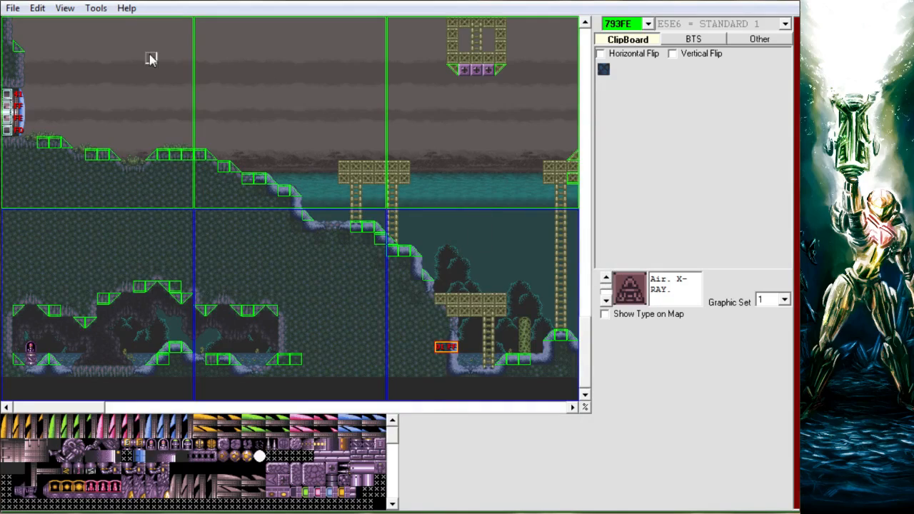
pyautogui.click(37, 8)
pyautogui.click(54, 77)
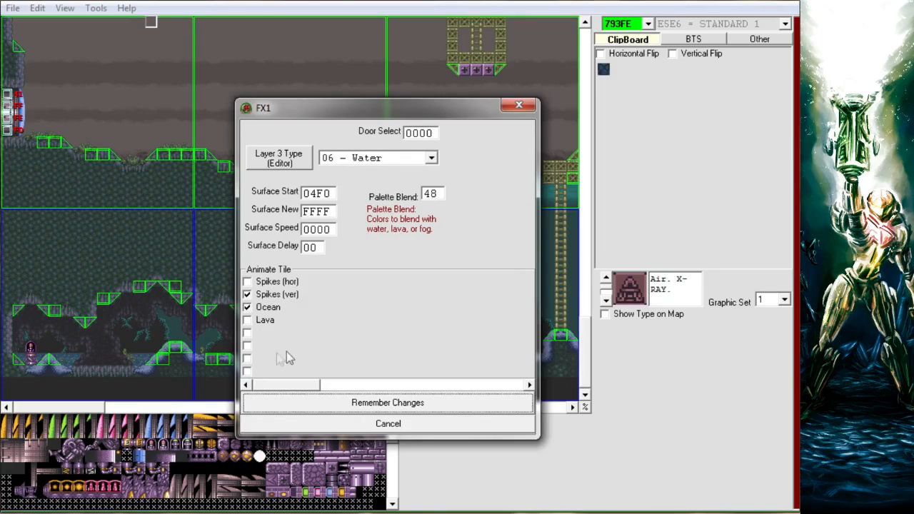
pyautogui.click(520, 106)
# - Load room 7D913, examine the Animate Tile and Palette FX options in its FX1 settings, and close them without saving
pyautogui.click(640, 26)
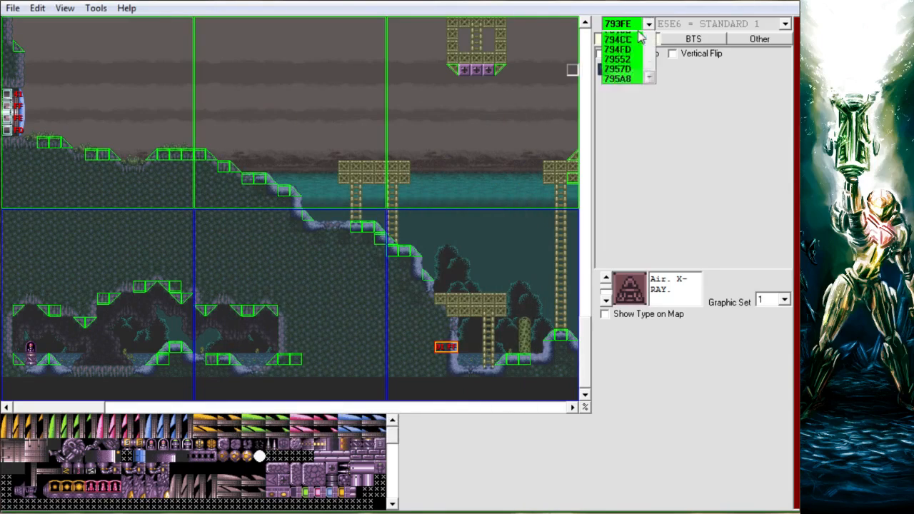
pyautogui.scroll(-10, 621, 71)
pyautogui.click(621, 84)
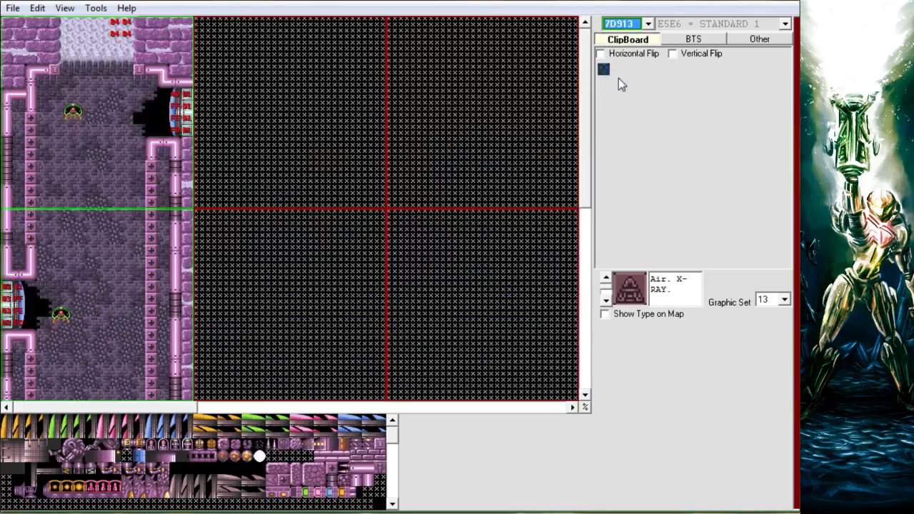
pyautogui.click(37, 7)
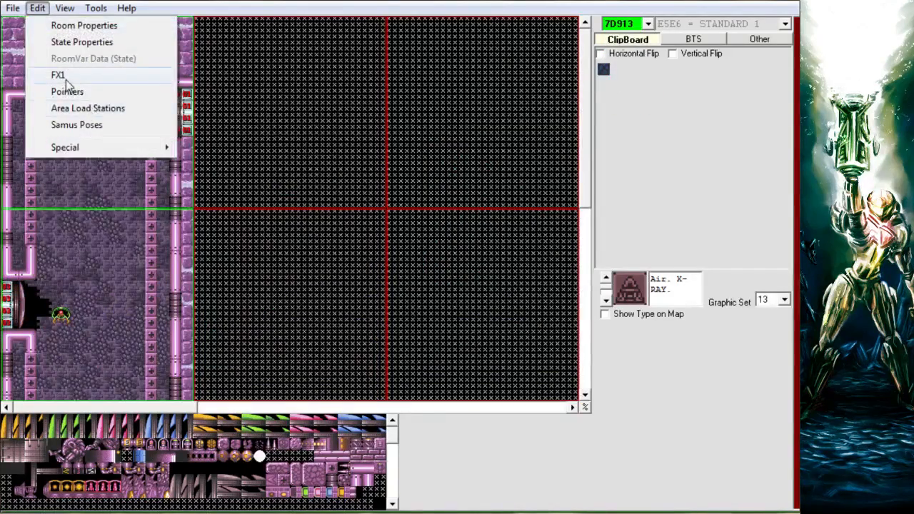
pyautogui.click(65, 80)
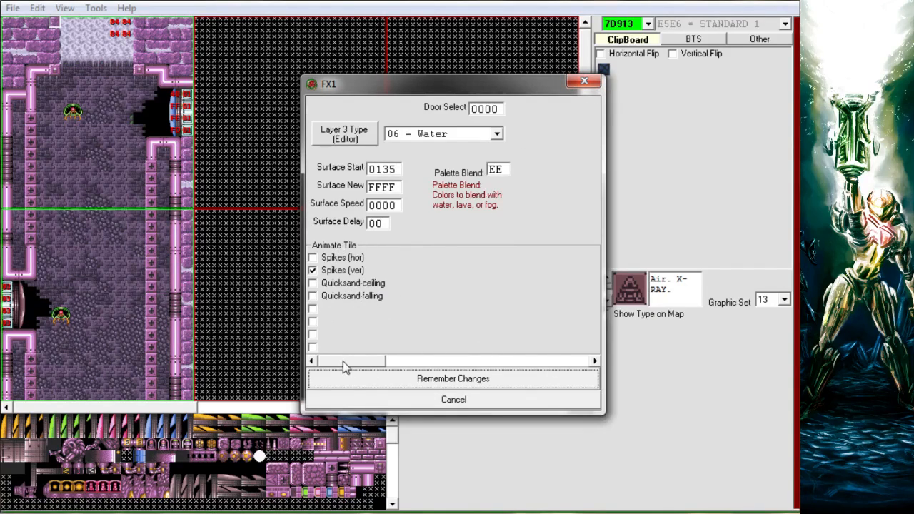
pyautogui.click(593, 362)
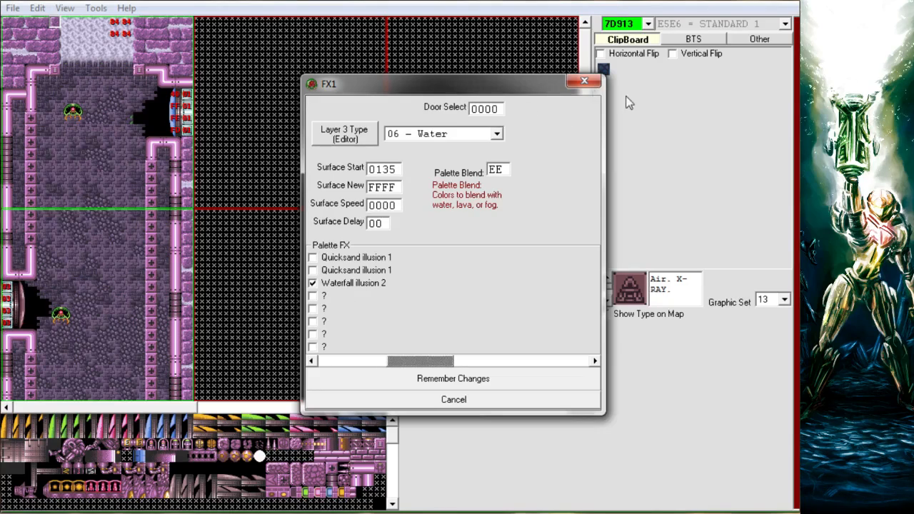
pyautogui.click(589, 83)
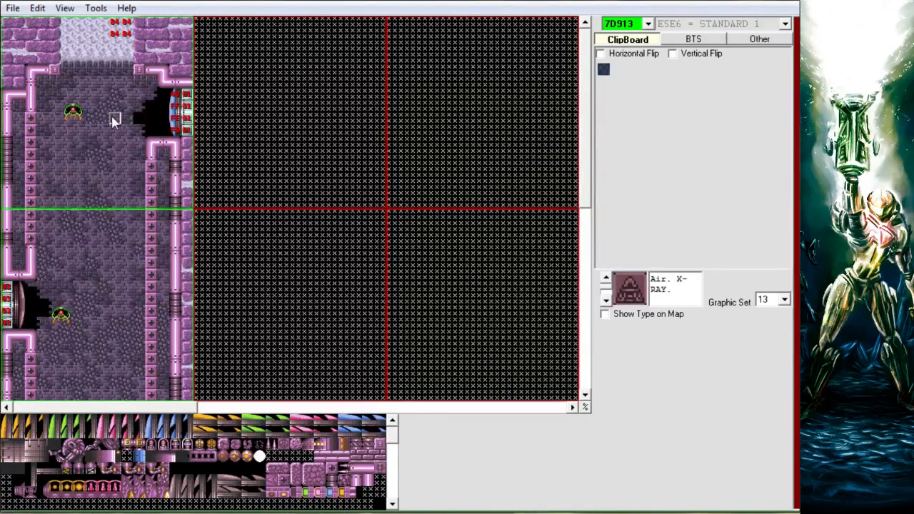
# - Check room 7D913's background layer on its own, and play-test its vertical shaft with Samus jumping before quitting the test game
pyautogui.press('F2')
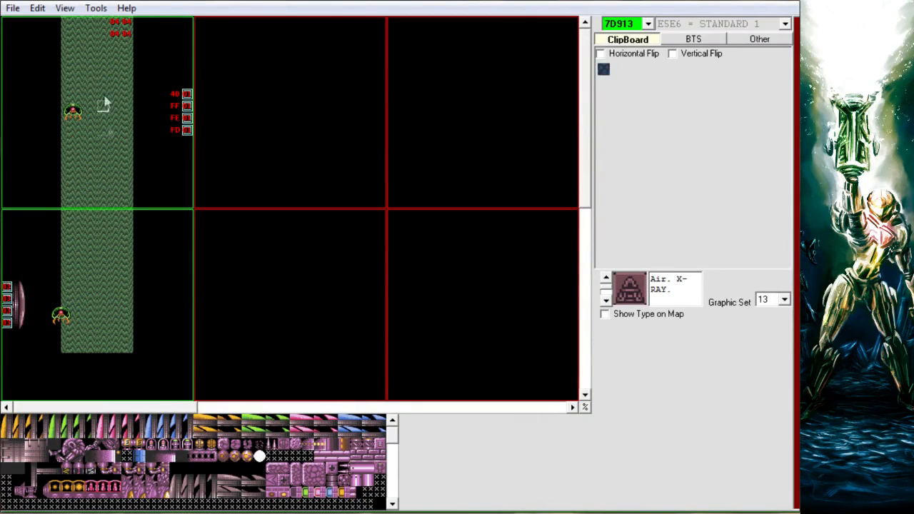
pyautogui.press('F2')
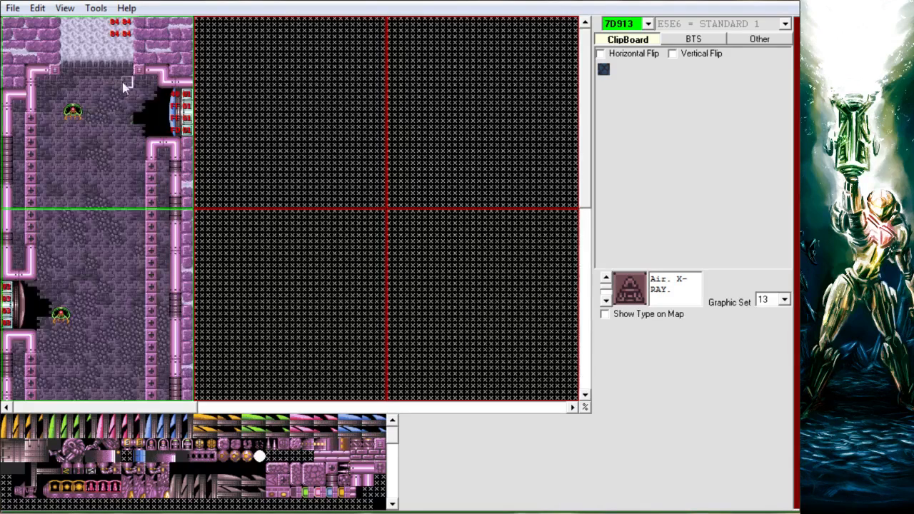
pyautogui.middleClick(141, 125)
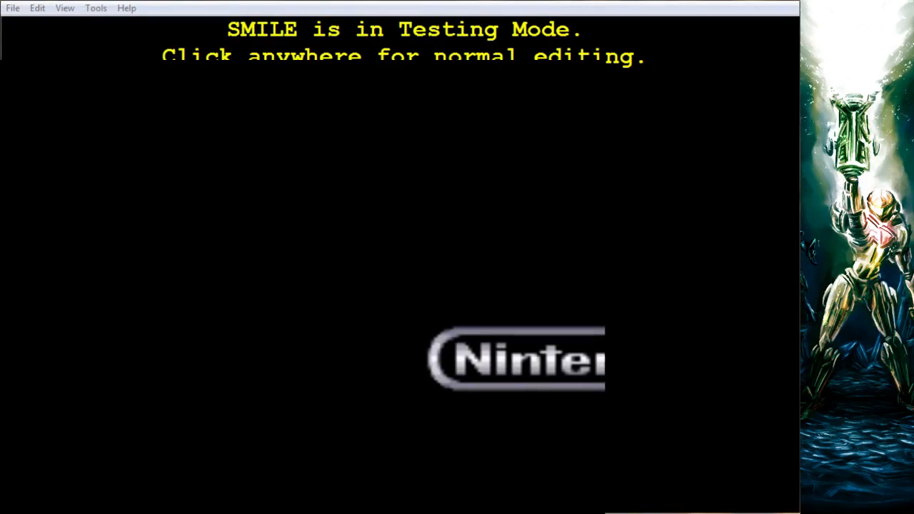
pyautogui.press('Tab')
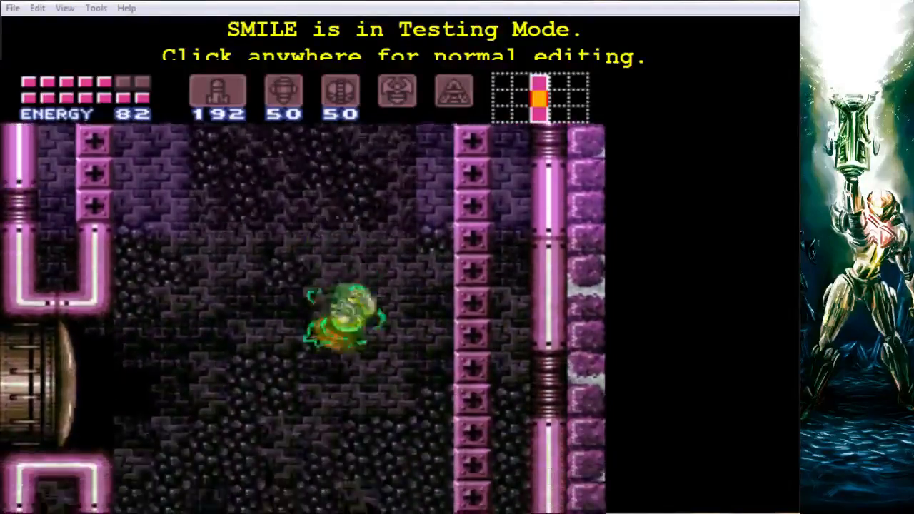
pyautogui.press('Left')
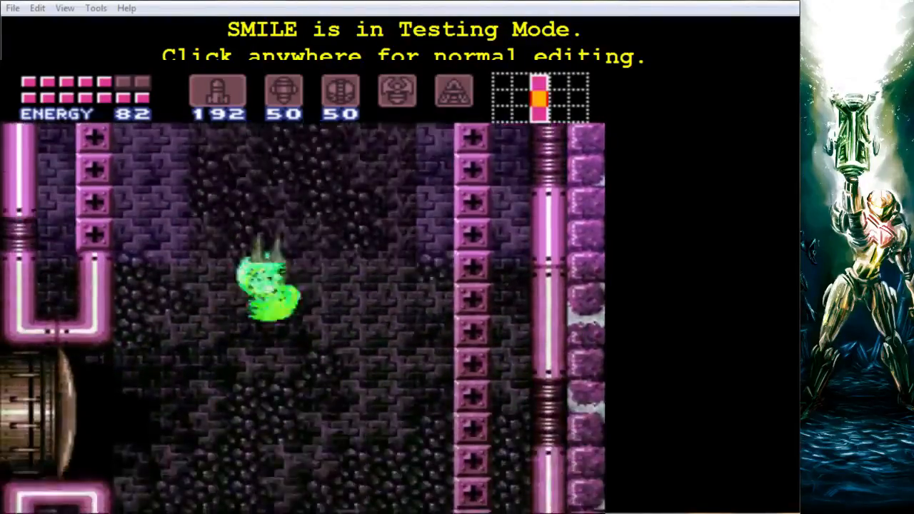
pyautogui.press('x')
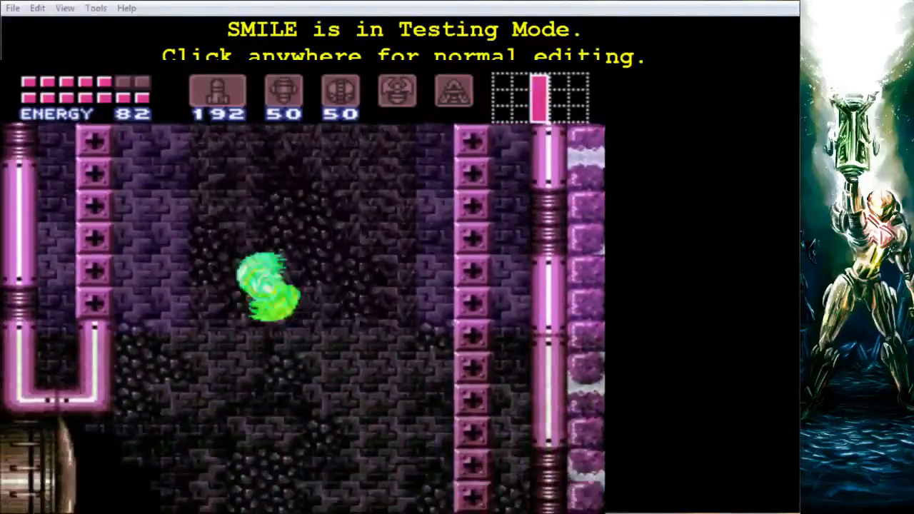
pyautogui.press('x')
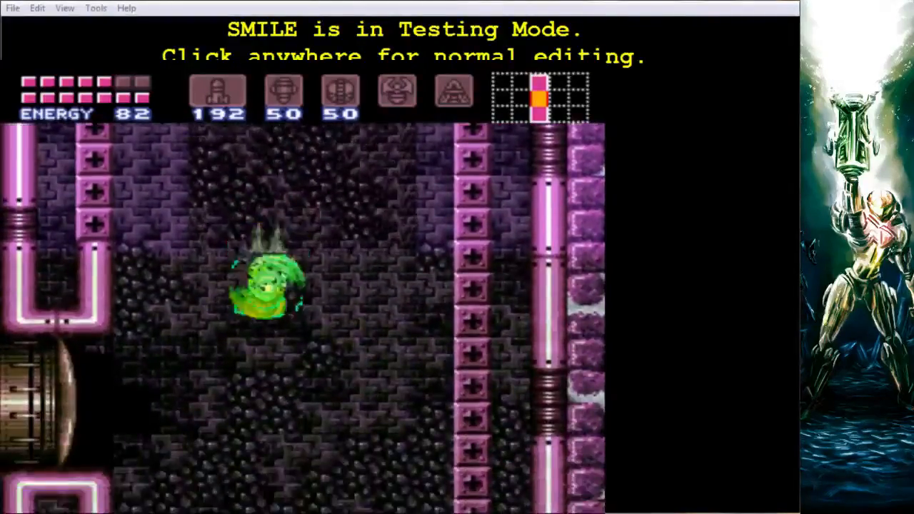
pyautogui.press('x')
pyautogui.press('x')
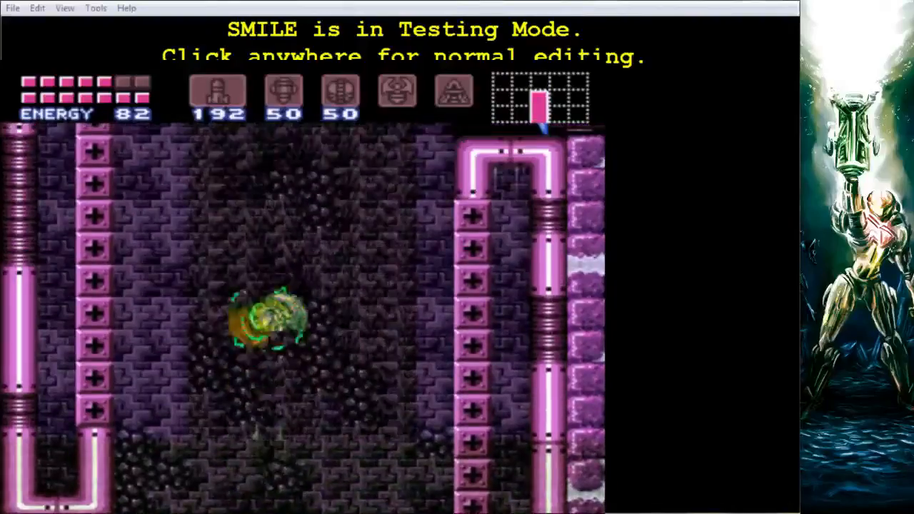
pyautogui.press('x')
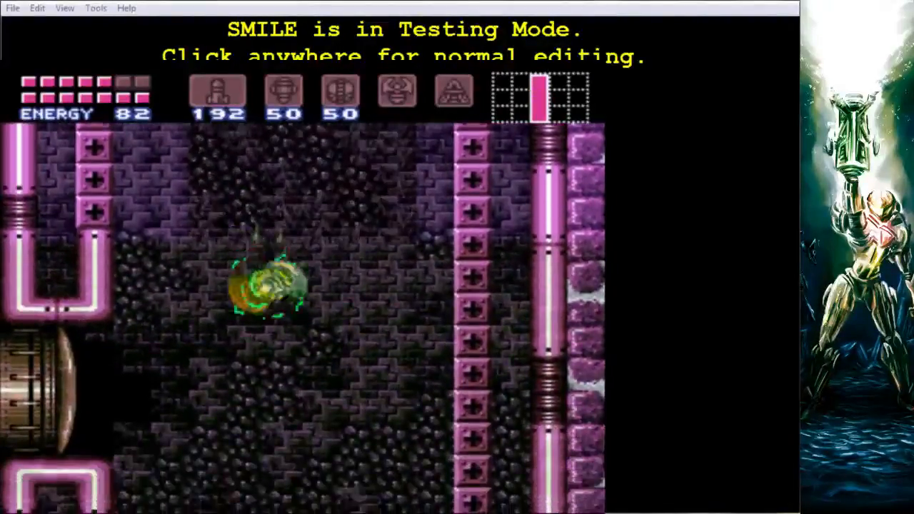
pyautogui.hotkey('alt', 'F4')
# - Return to normal editing and examine the HEAT BIT and Glow options under Palette FX in room 7B698's FX1 settings
pyautogui.click(579, 280)
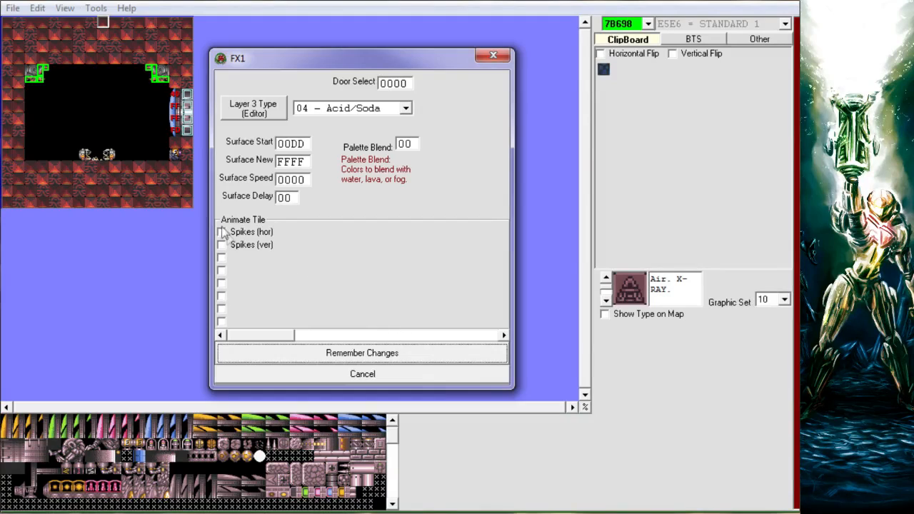
pyautogui.click(385, 335)
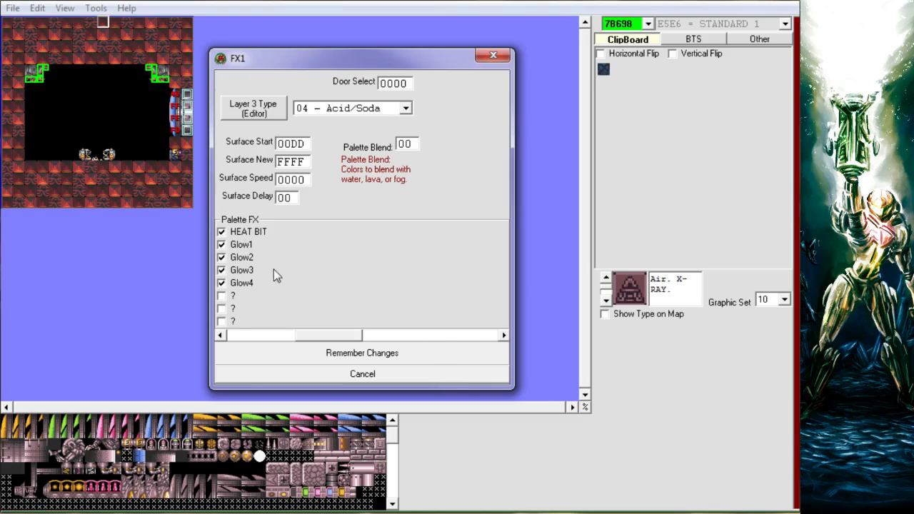
# - Check the flow, background warp and tide options in room 7B698's FX1 settings, and close them without saving
pyautogui.click(425, 334)
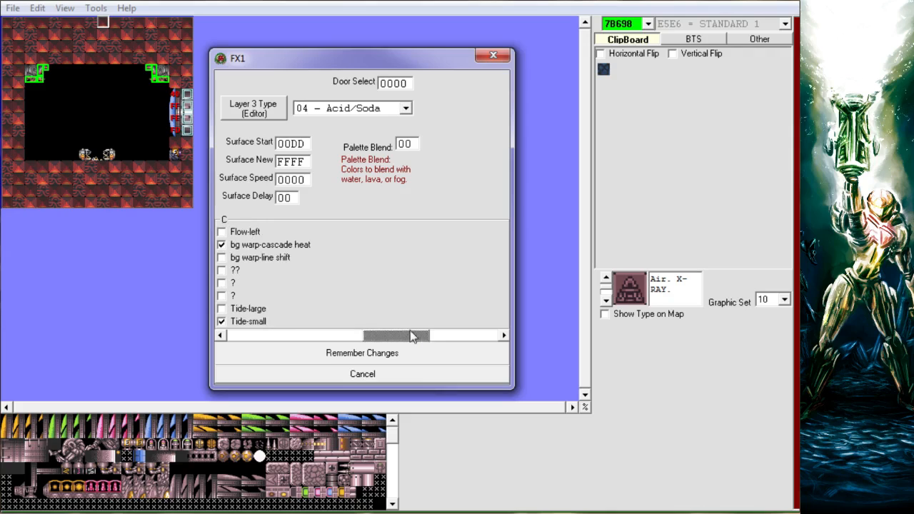
pyautogui.click(323, 335)
pyautogui.click(492, 55)
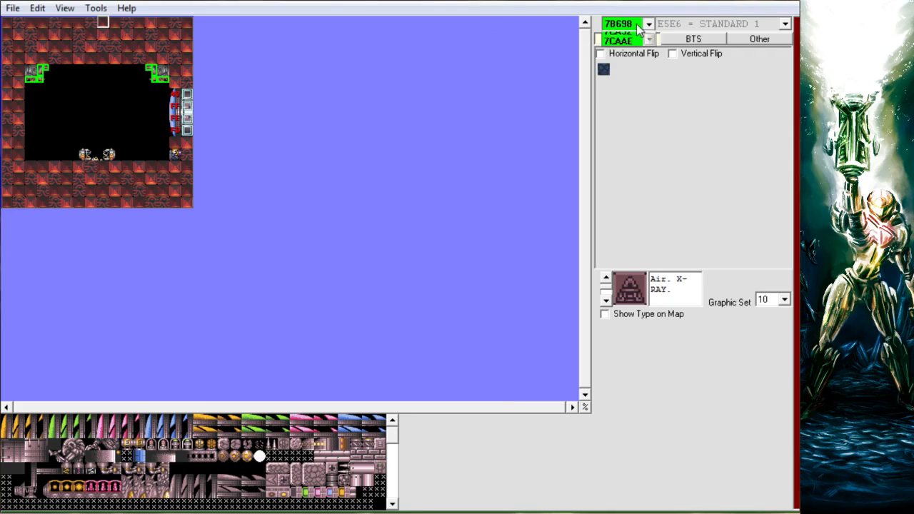
# - Load room 7DB7D, examine the red/blue light pulse and glow options under Palette FX in its FX1 settings, and close them without saving
pyautogui.click(647, 23)
pyautogui.moveTo(648, 76); pyautogui.dragTo(648, 87)
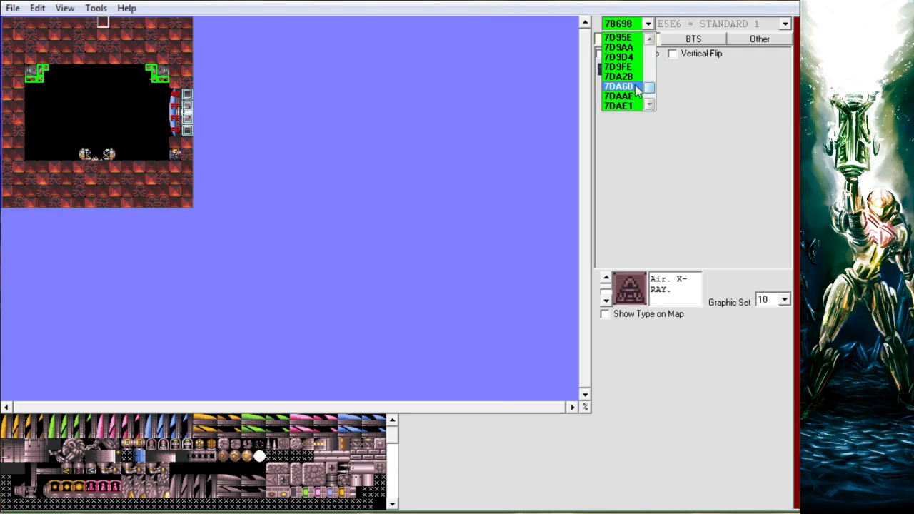
pyautogui.click(638, 85)
pyautogui.click(647, 26)
pyautogui.click(637, 76)
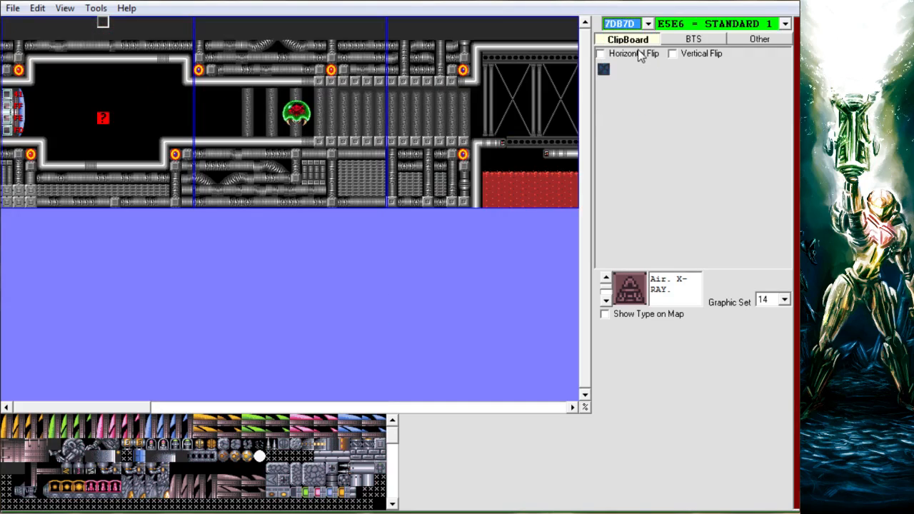
pyautogui.click(37, 8)
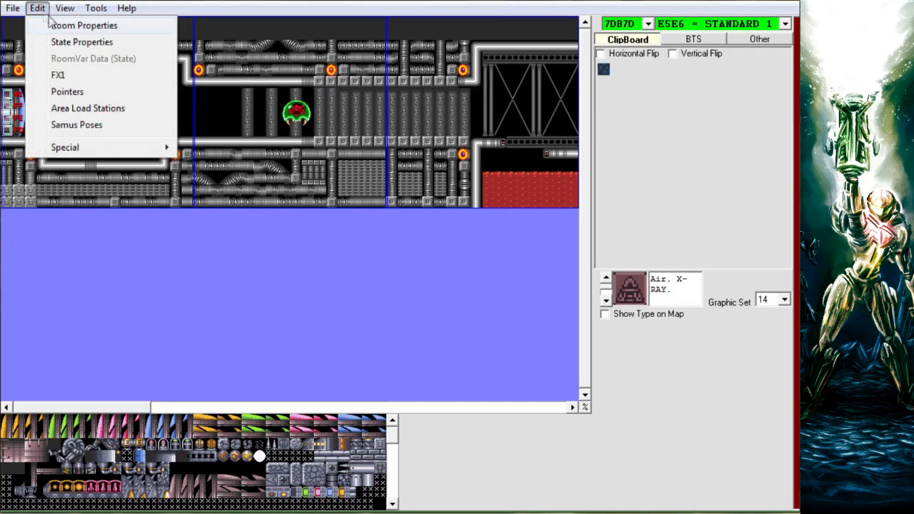
pyautogui.click(97, 77)
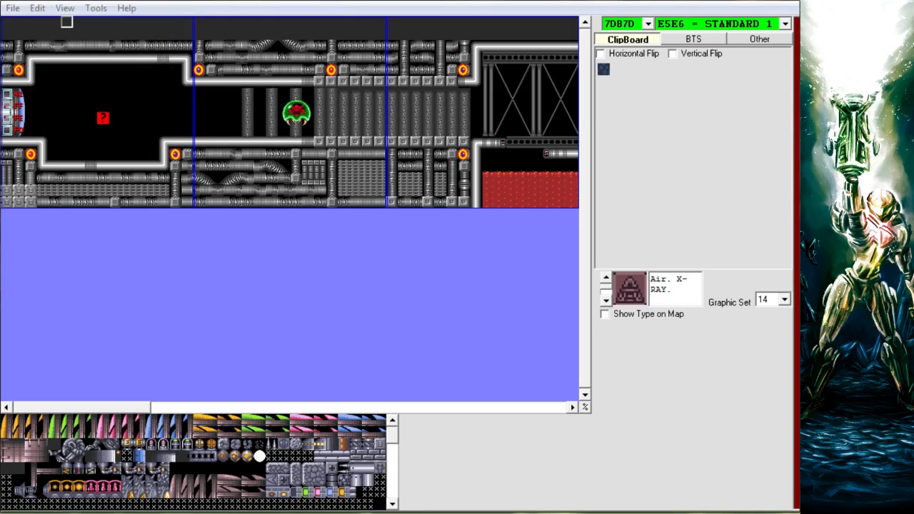
pyautogui.moveTo(340, 49); pyautogui.dragTo(506, 127)
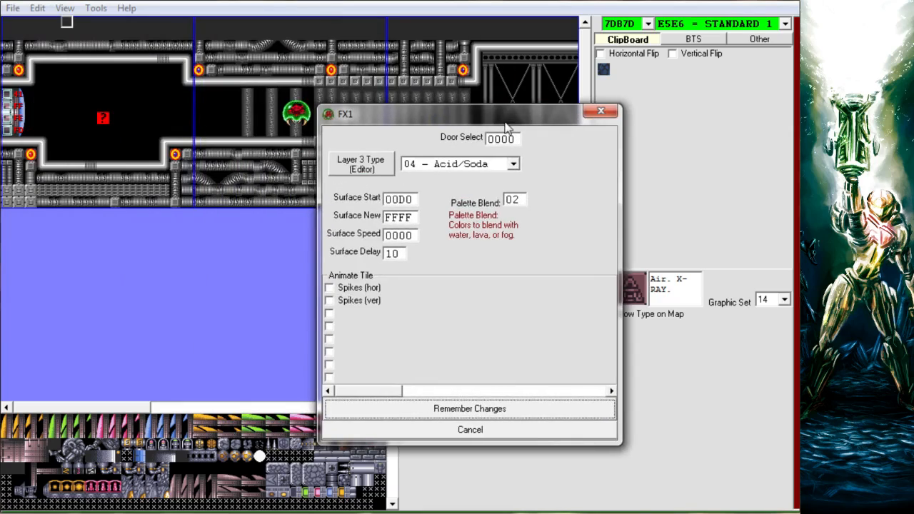
pyautogui.click(570, 393)
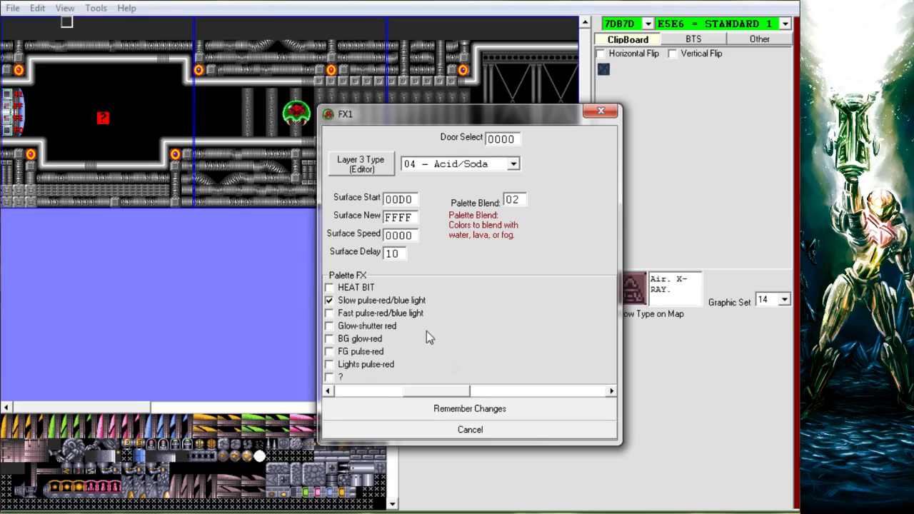
pyautogui.click(479, 436)
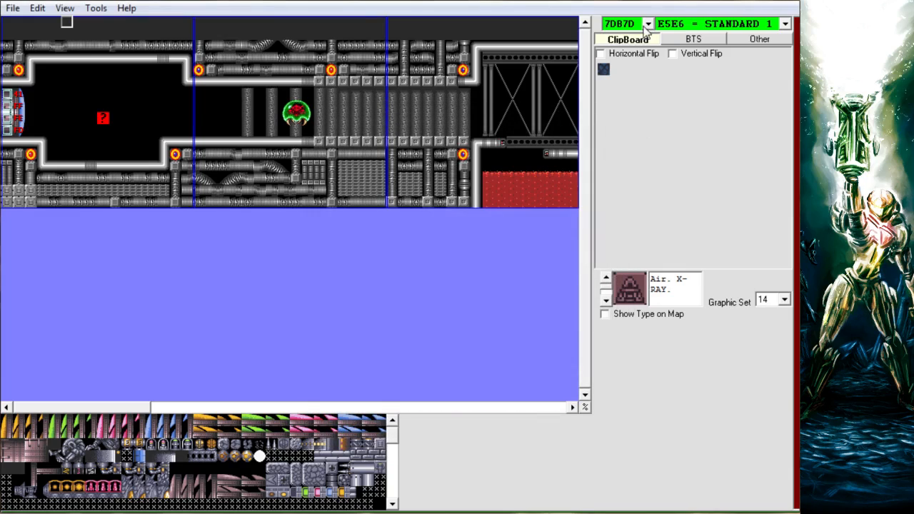
# - Load room 792B3, examine the Palette FX options in its FX1 settings, and close them without saving
pyautogui.click(648, 23)
pyautogui.moveTo(649, 86); pyautogui.dragTo(651, 47)
pyautogui.click(634, 47)
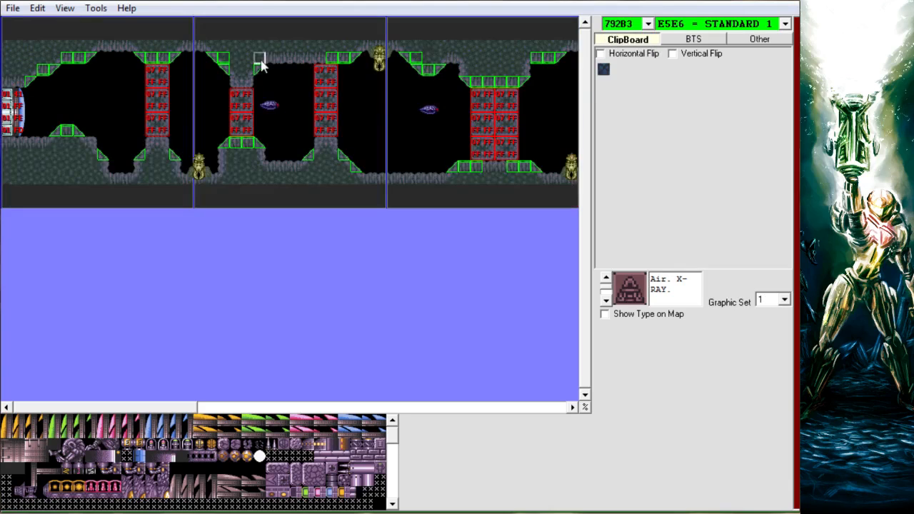
pyautogui.click(37, 8)
pyautogui.click(50, 75)
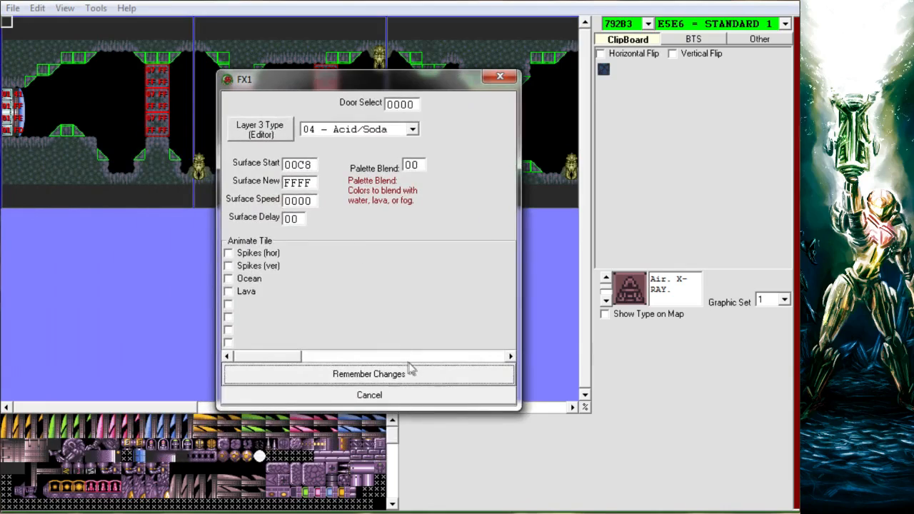
pyautogui.click(401, 359)
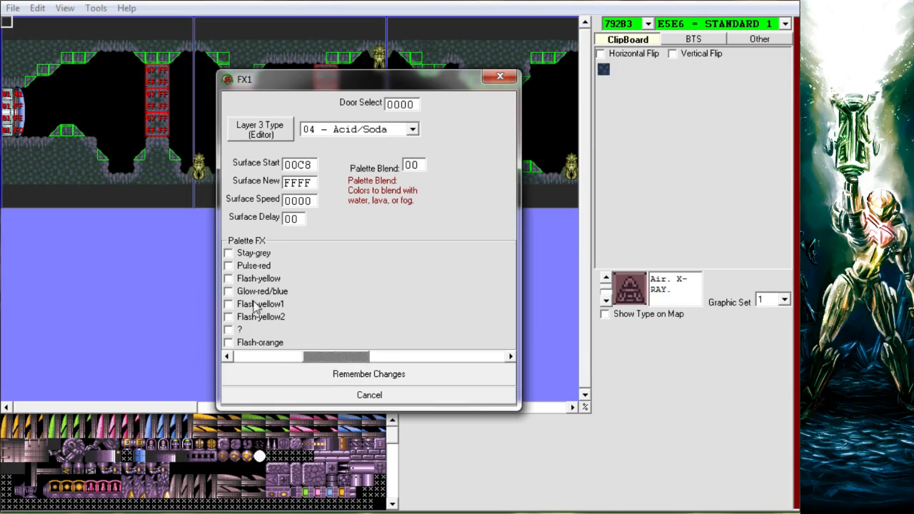
pyautogui.click(399, 393)
# - Load room 79B5B and examine the Palette FX options in its FX1 settings, switching Spore Spawn on and off again
pyautogui.click(647, 23)
pyautogui.click(649, 73)
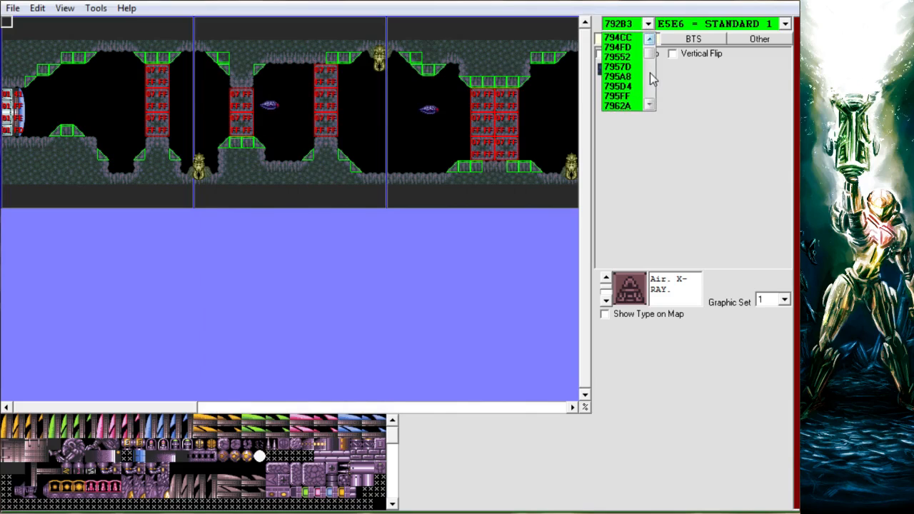
pyautogui.click(631, 76)
pyautogui.click(647, 25)
pyautogui.click(649, 25)
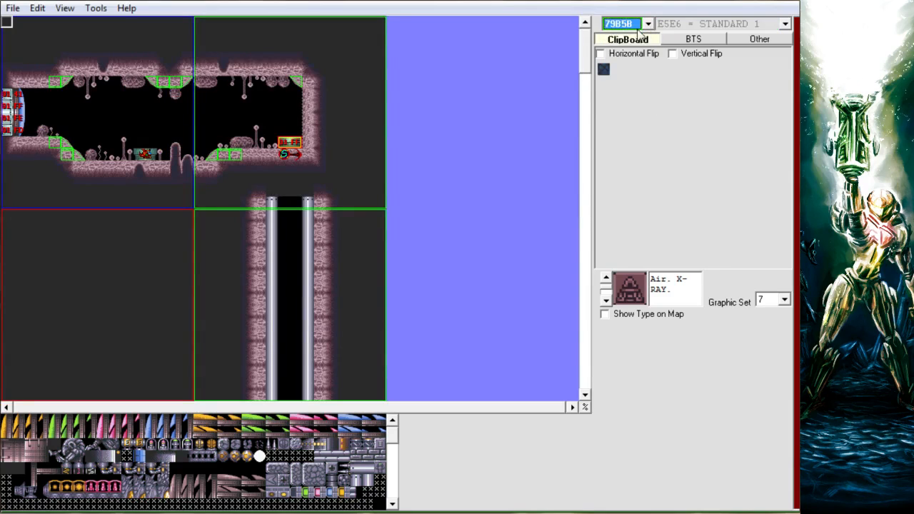
pyautogui.click(42, 10)
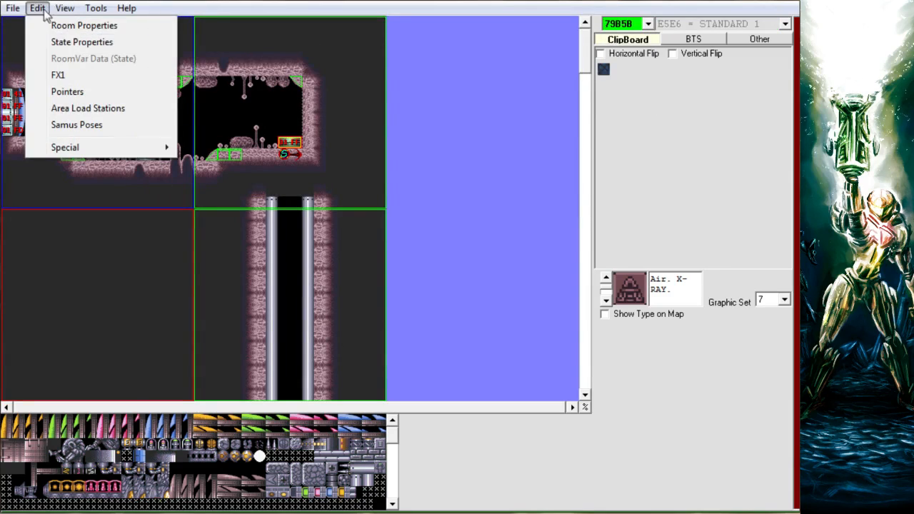
pyautogui.click(80, 75)
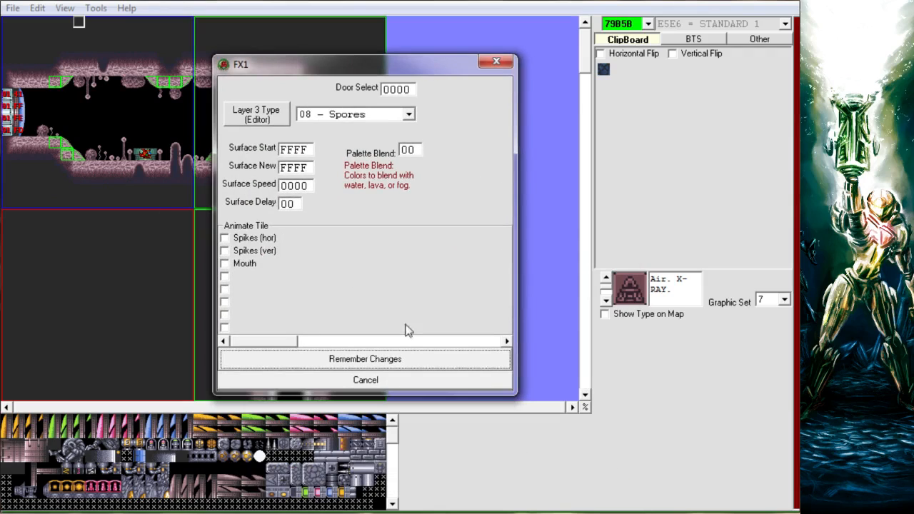
pyautogui.click(418, 342)
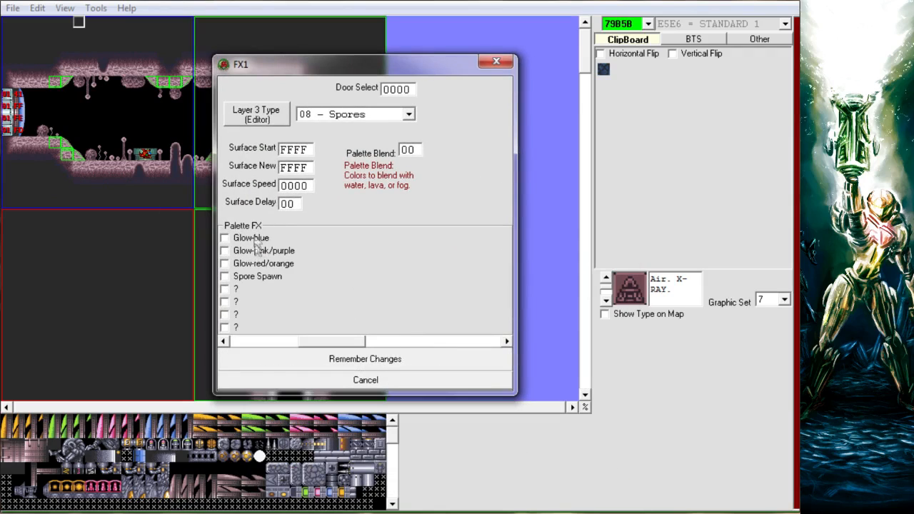
pyautogui.click(266, 277)
pyautogui.click(281, 278)
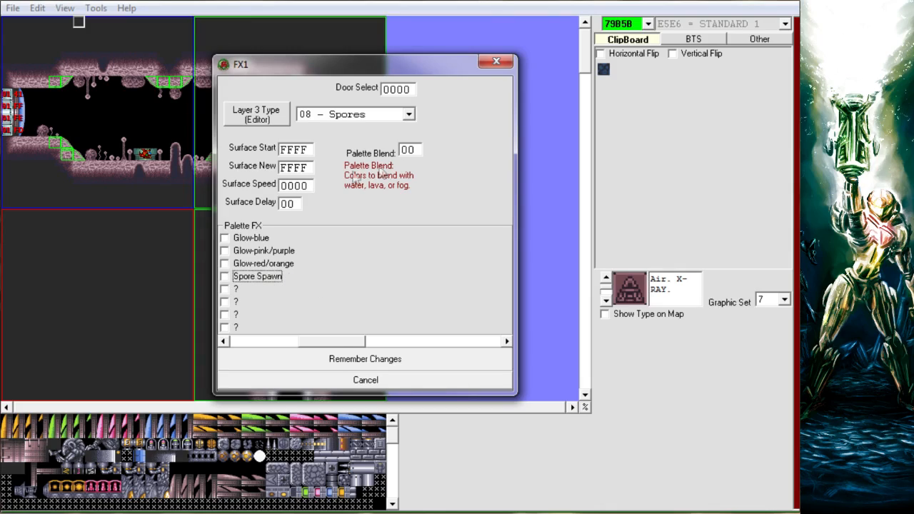
# - Examine room 79B5B's flow, warp and tide options, toggle Flow-left on and off, and close the FX1 settings without saving
pyautogui.click(451, 340)
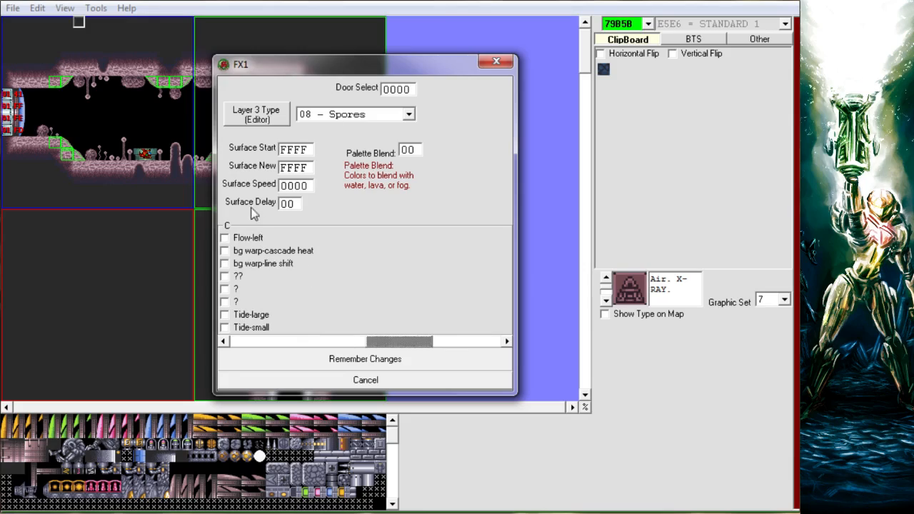
pyautogui.click(317, 341)
pyautogui.click(382, 341)
pyautogui.click(225, 240)
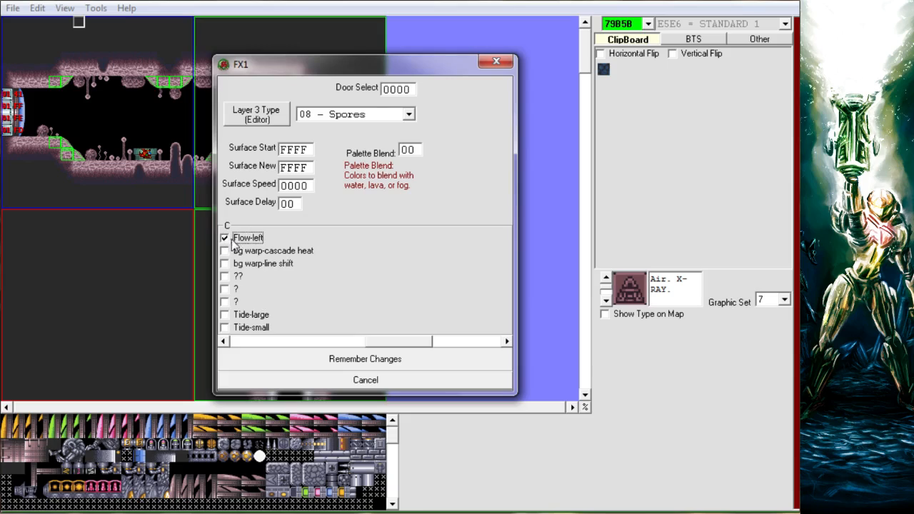
pyautogui.click(225, 239)
pyautogui.click(496, 61)
# - Load room 792B3 and use its area map in the Map Editor to open room 795FF
pyautogui.click(647, 24)
pyautogui.moveTo(650, 56); pyautogui.dragTo(650, 41)
pyautogui.click(627, 48)
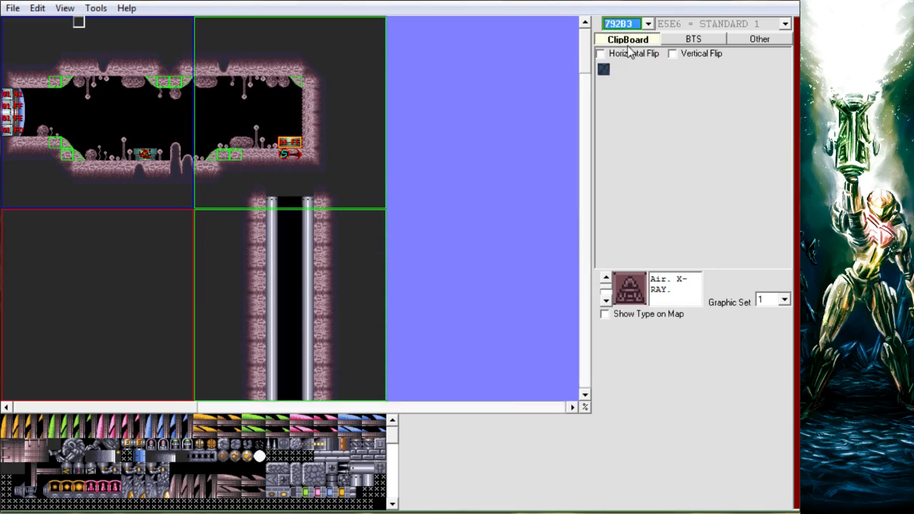
pyautogui.click(100, 9)
pyautogui.click(125, 82)
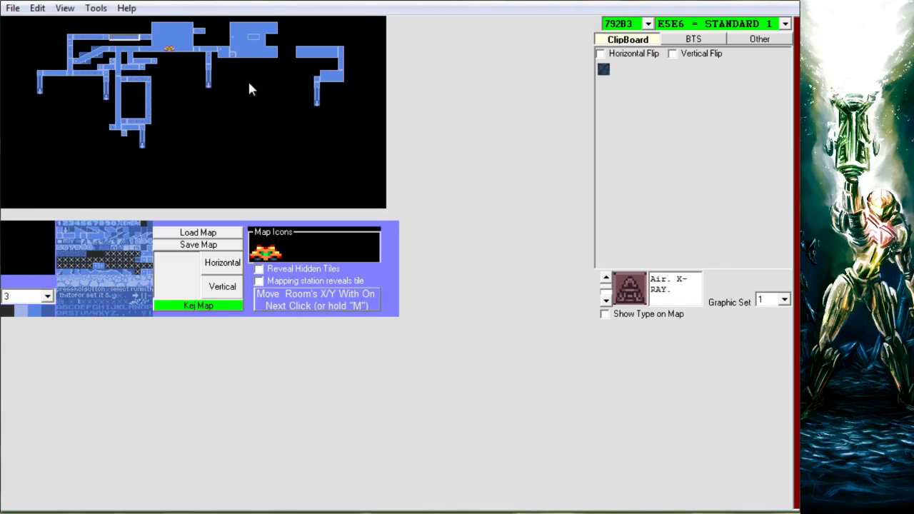
pyautogui.doubleClick(222, 56)
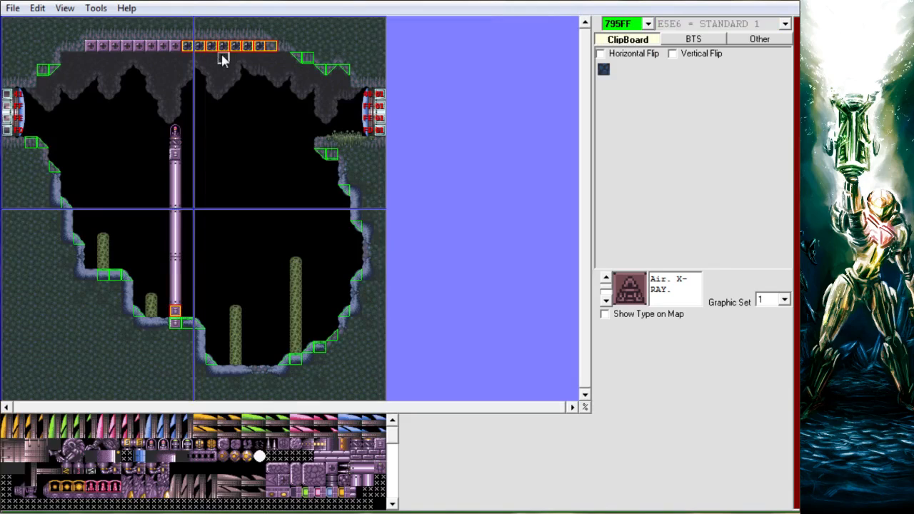
# - Play-test room 795FF near its right door to observe the water, then quit the test game and return to normal editing
pyautogui.middleClick(342, 121)
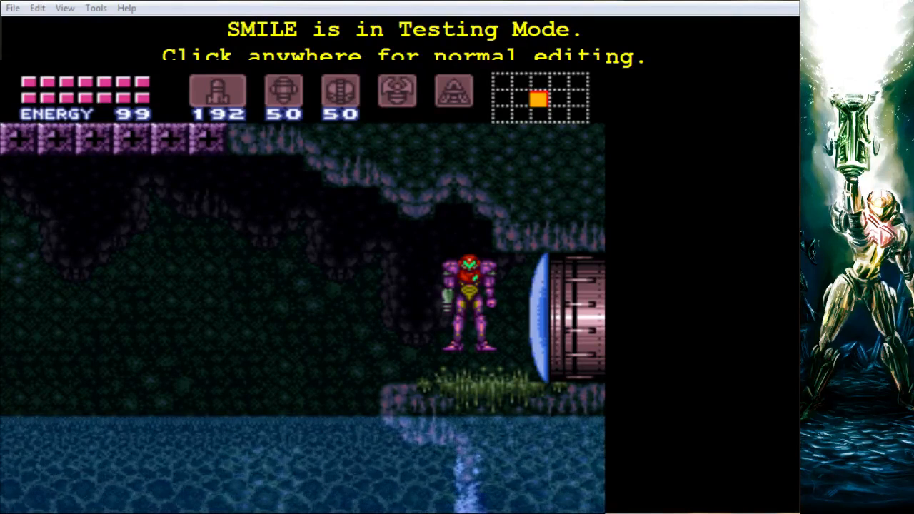
pyautogui.hotkey('alt', 'F4')
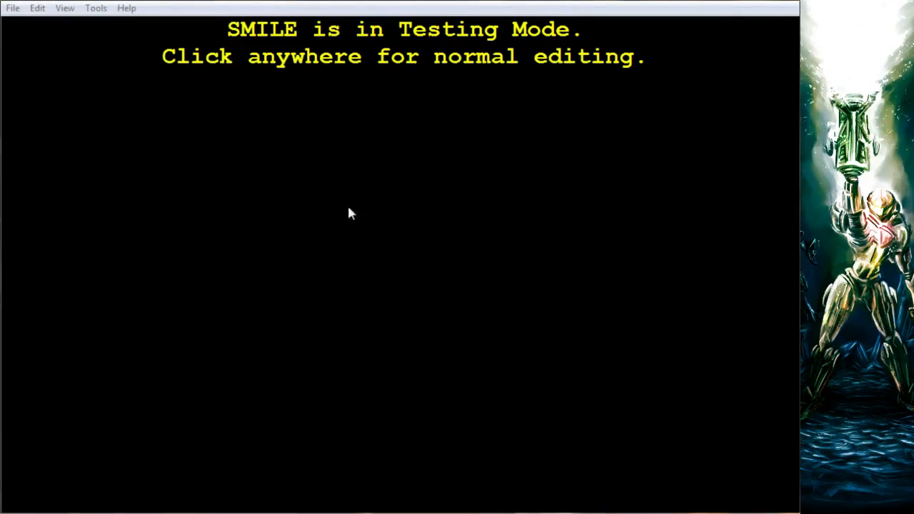
pyautogui.click(349, 213)
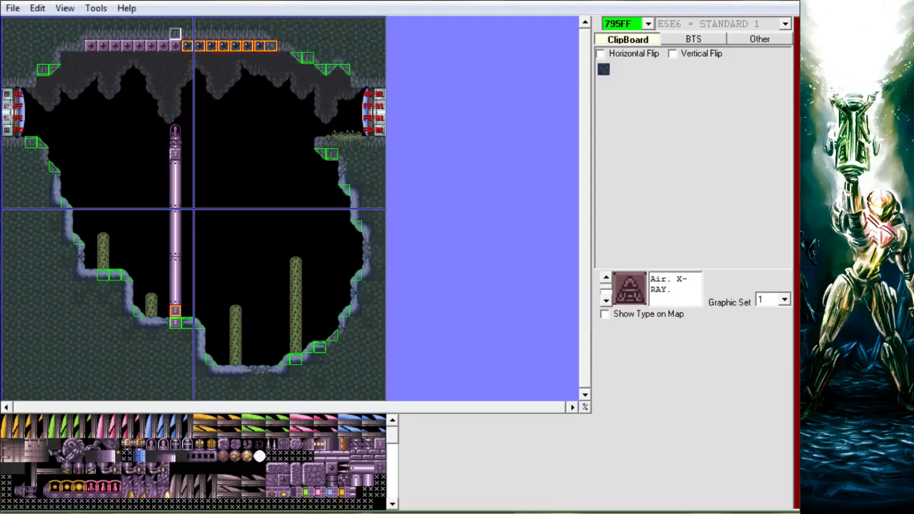
# - Turn off Flow-left in room 795FF's FX1 settings and keep the change
pyautogui.click(37, 7)
pyautogui.click(60, 75)
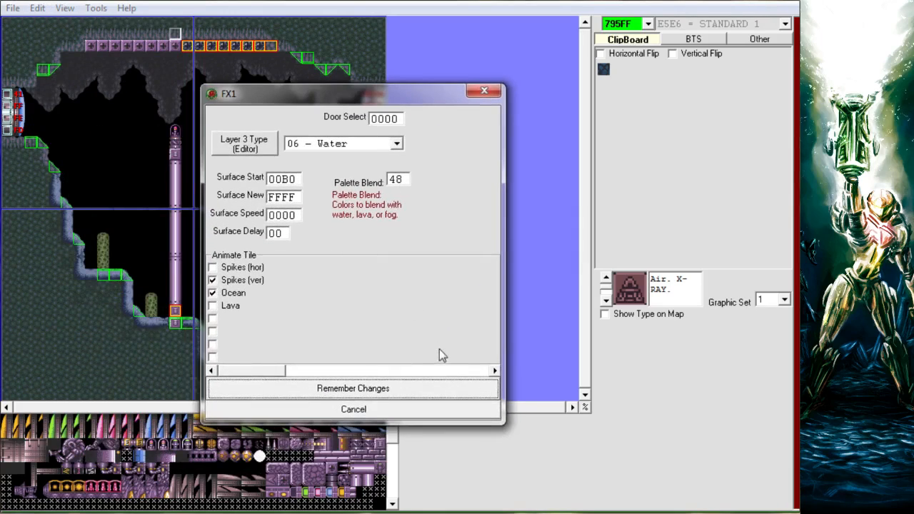
pyautogui.click(424, 370)
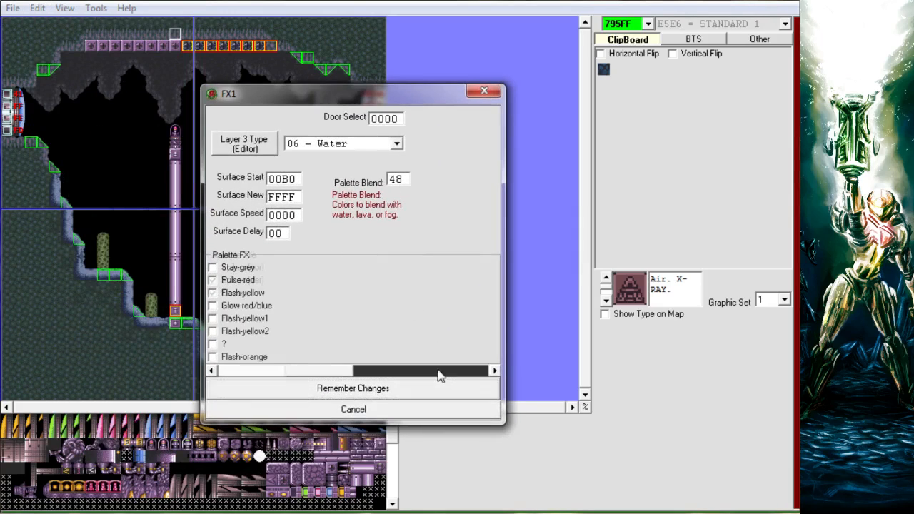
pyautogui.click(424, 370)
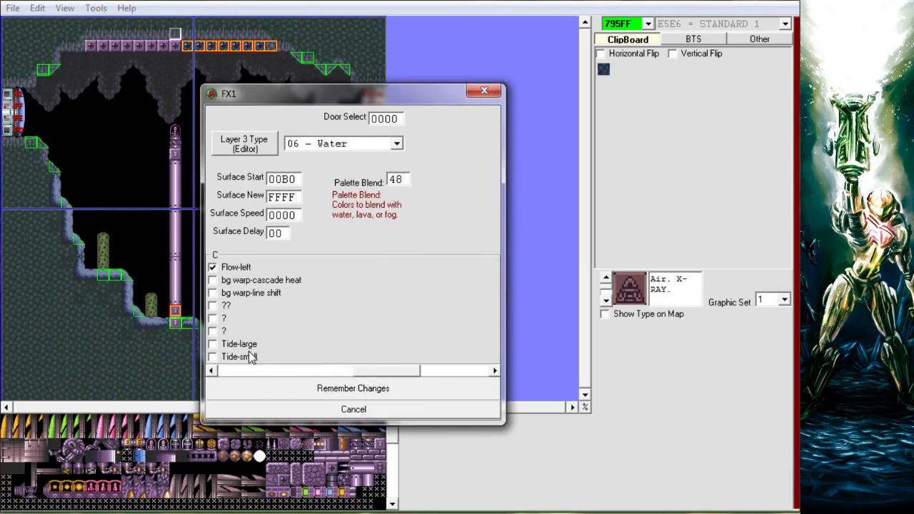
pyautogui.click(240, 269)
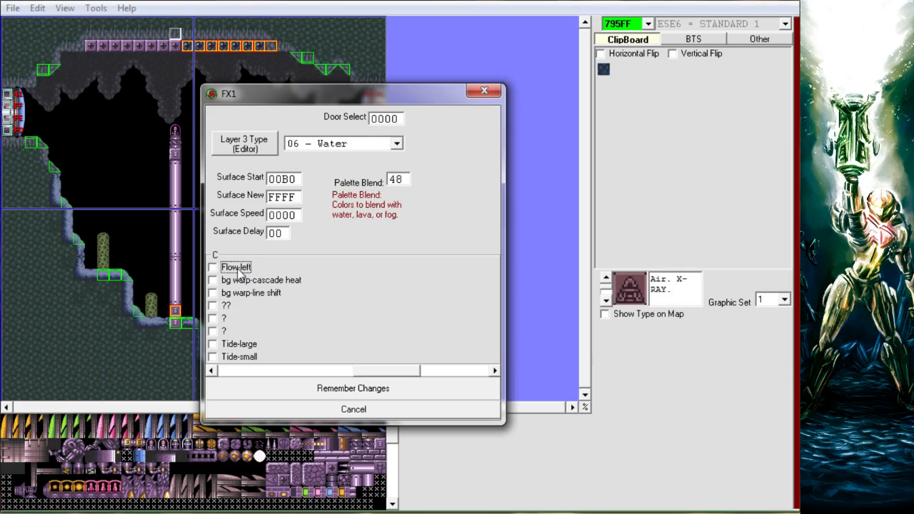
pyautogui.click(330, 389)
# - Play-test room 795FF near its right door with Flow-left disabled, and leave the test game
pyautogui.middleClick(322, 122)
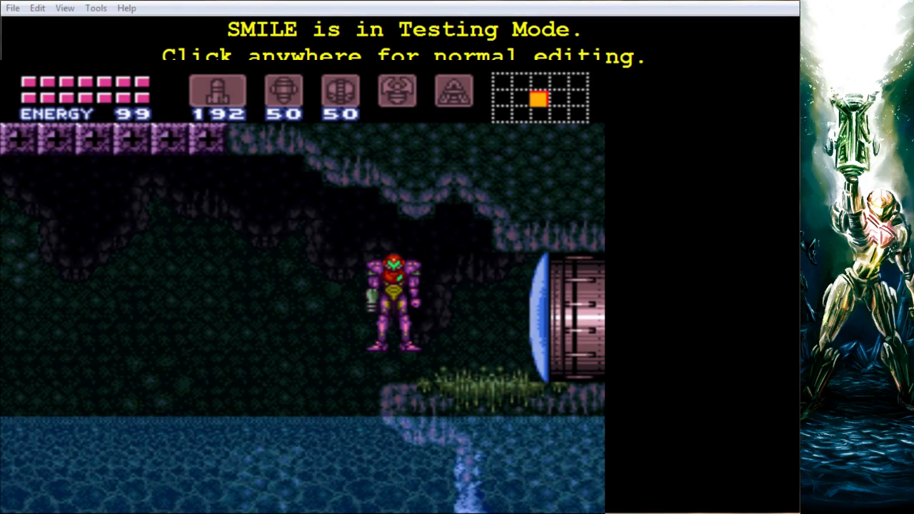
pyautogui.click(516, 271)
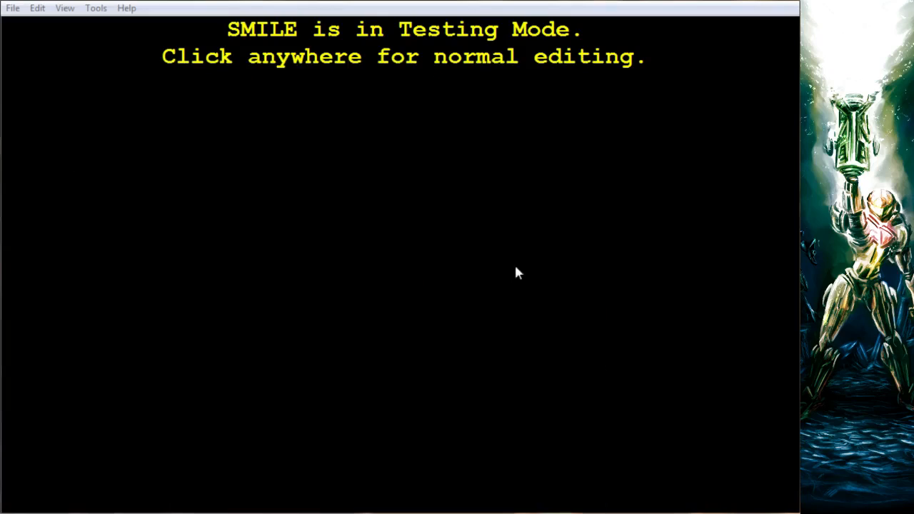
# - Try re-enabling Flow-left in room 795FF's FX1 settings, and close them without keeping the change
pyautogui.click(96, 7)
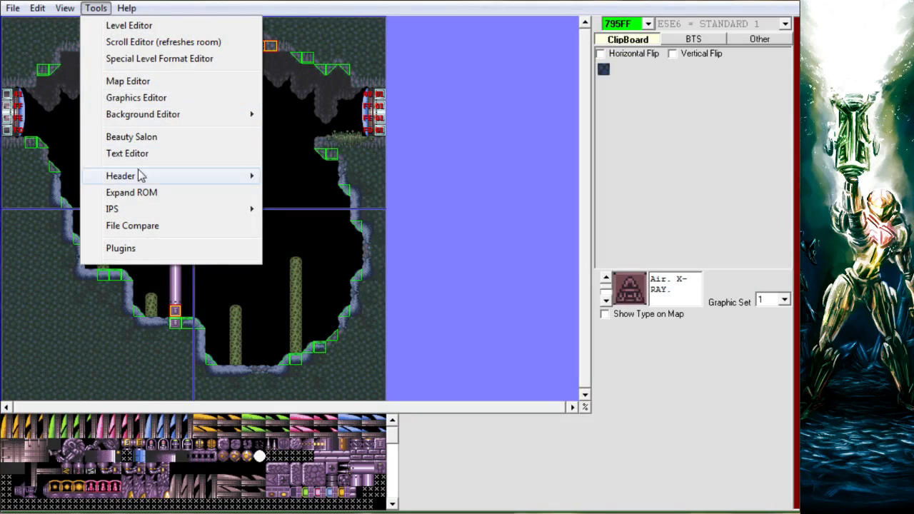
pyautogui.moveTo(40, 11)
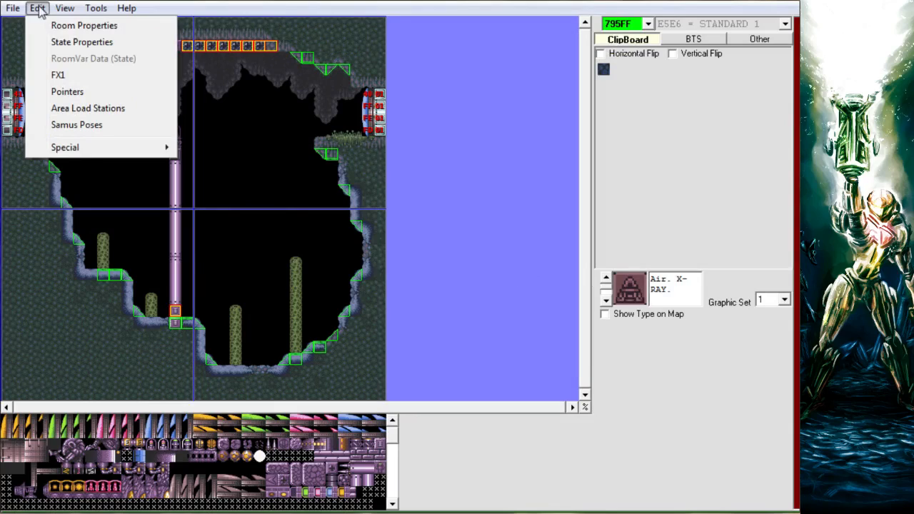
pyautogui.click(74, 75)
pyautogui.moveTo(184, 161); pyautogui.dragTo(476, 107)
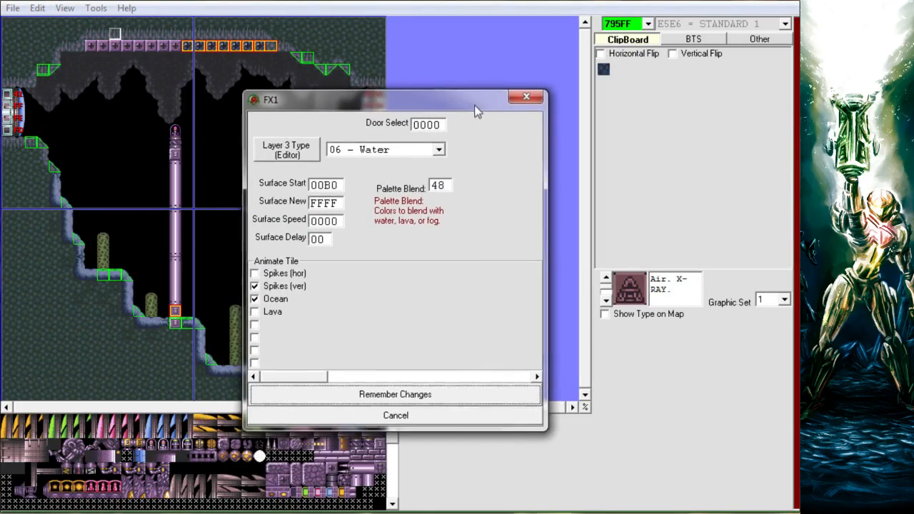
pyautogui.click(491, 379)
pyautogui.click(274, 274)
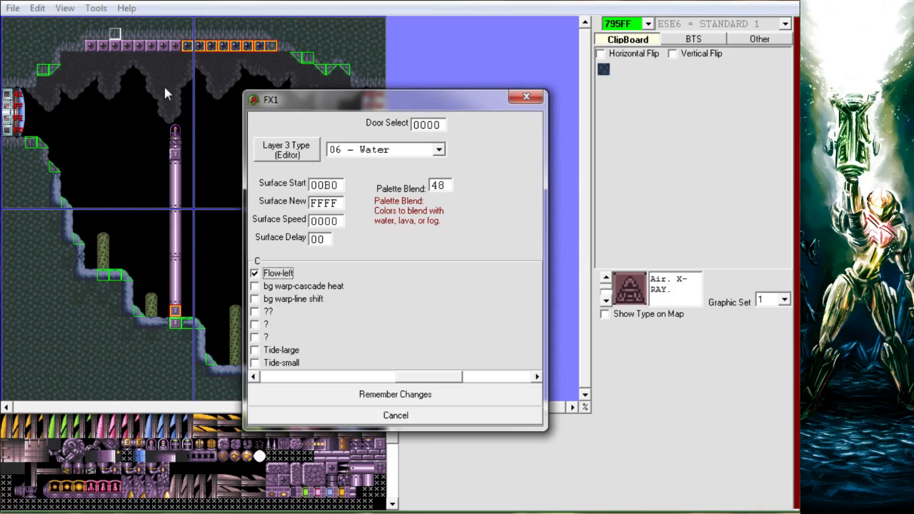
pyautogui.click(538, 96)
# - Load room 7AFCE for editing
pyautogui.click(648, 24)
pyautogui.moveTo(648, 44); pyautogui.dragTo(648, 79)
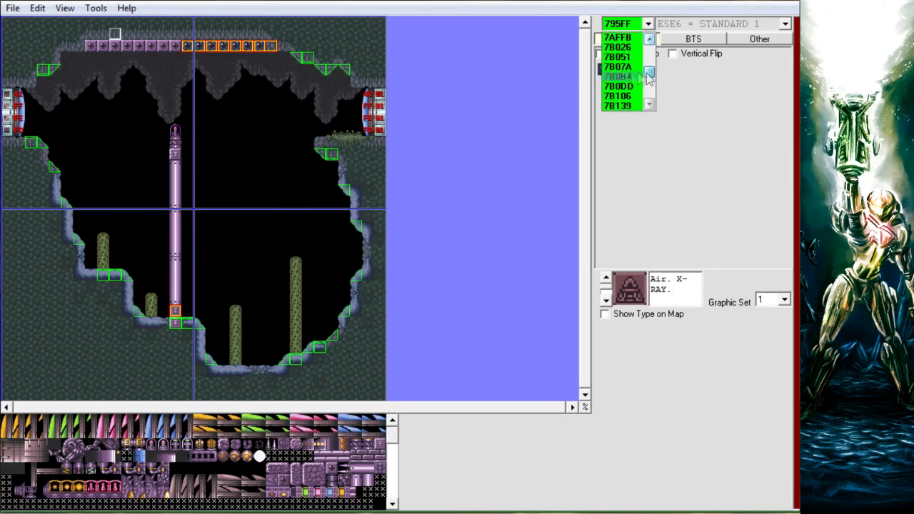
pyautogui.click(630, 73)
pyautogui.click(648, 24)
pyautogui.click(648, 52)
pyautogui.click(629, 58)
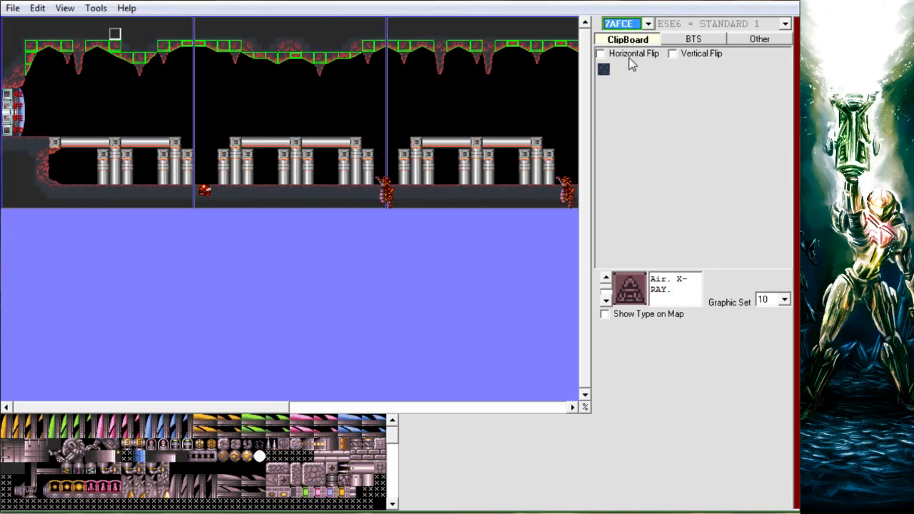
# - Play-test room 7AFCE near its left door to observe the lava and heat effect, and return to normal editing
pyautogui.middleClick(47, 133)
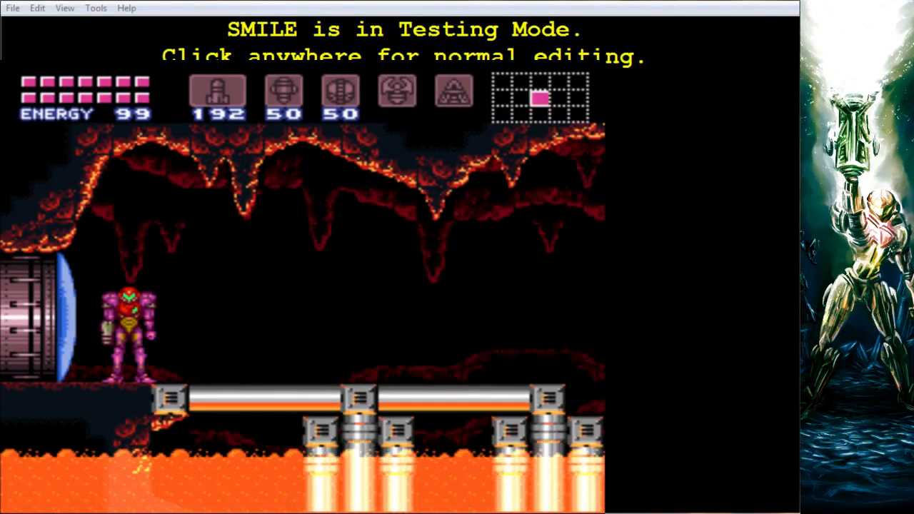
pyautogui.hotkey('alt', 'F4')
pyautogui.click(390, 190)
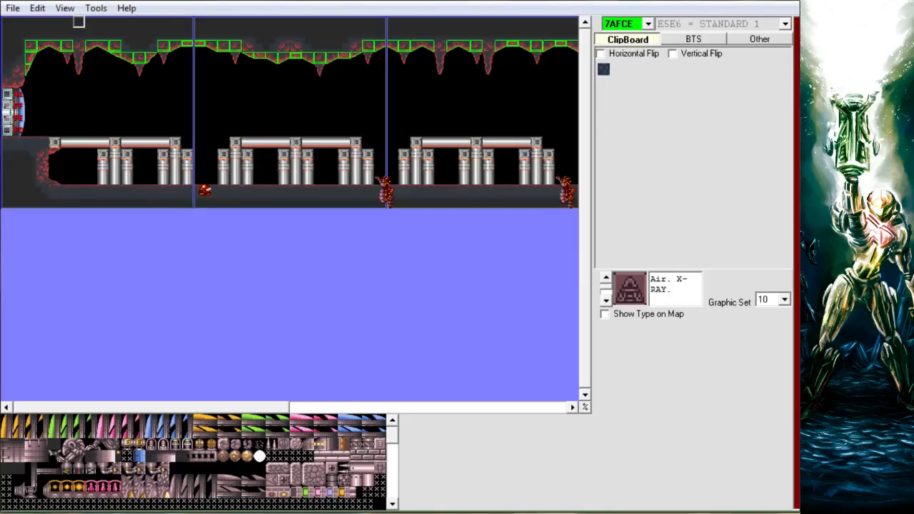
# - In room 7AFCE's FX1 settings, replace bg warp-cascade heat with bg warp-line shift, turn off the ?? option, and play-test the result
pyautogui.click(38, 8)
pyautogui.click(58, 75)
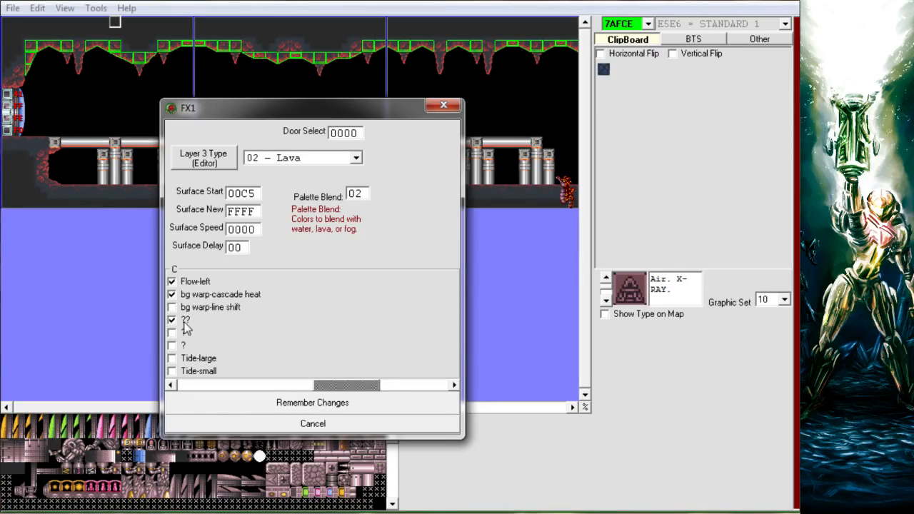
pyautogui.click(197, 300)
pyautogui.click(198, 308)
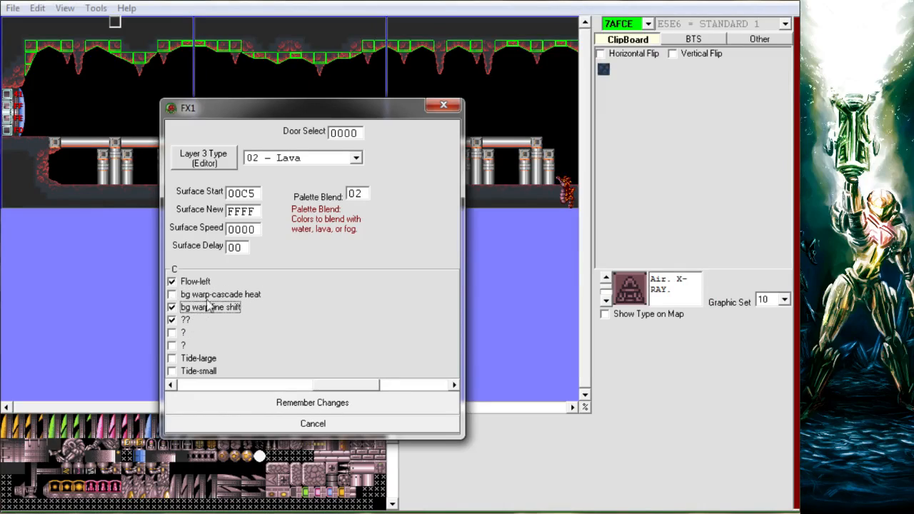
pyautogui.click(184, 319)
pyautogui.click(290, 402)
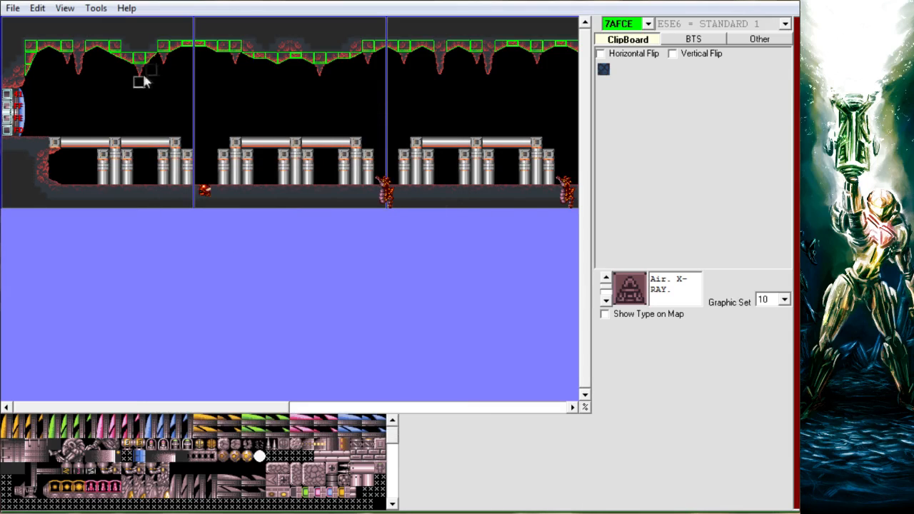
pyautogui.middleClick(134, 126)
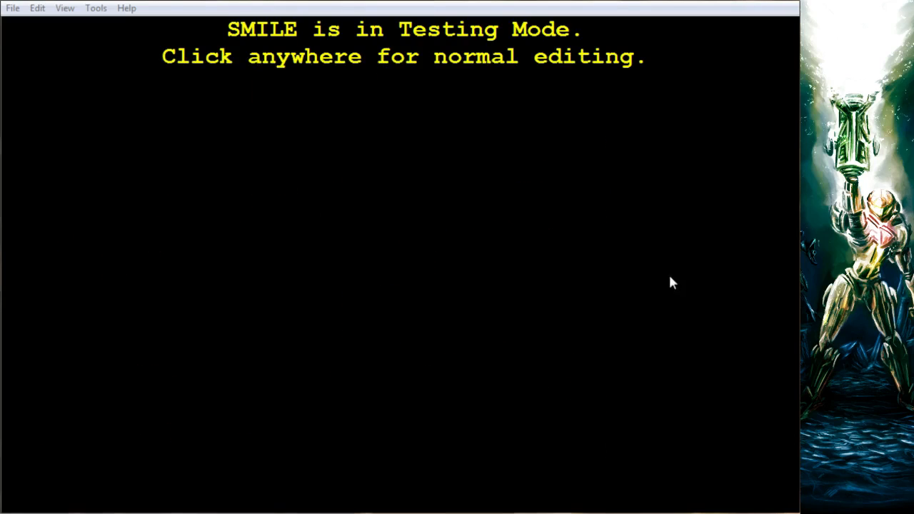
pyautogui.click(668, 273)
# - In room 7AFCE's FX1 settings, switch back to bg warp-cascade heat instead of bg warp-line shift and enable the ?? option
pyautogui.click(37, 8)
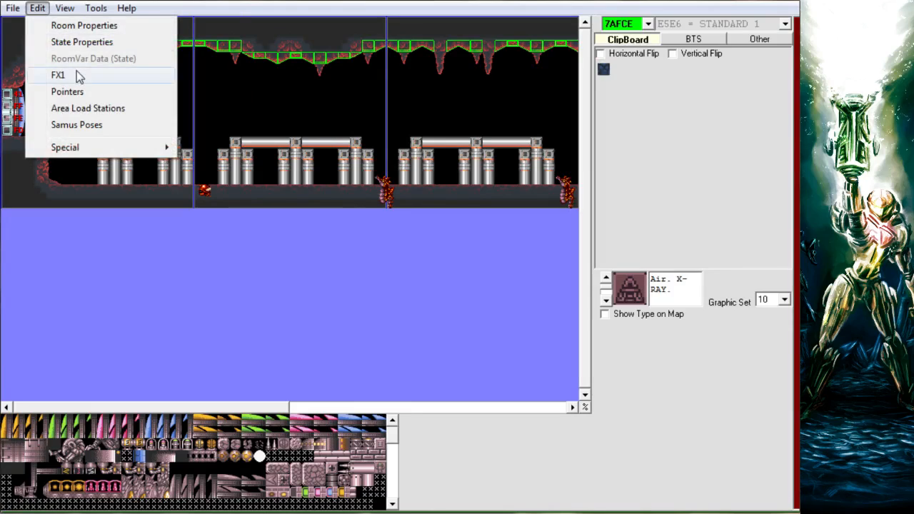
pyautogui.click(52, 74)
pyautogui.moveTo(262, 234); pyautogui.dragTo(461, 89)
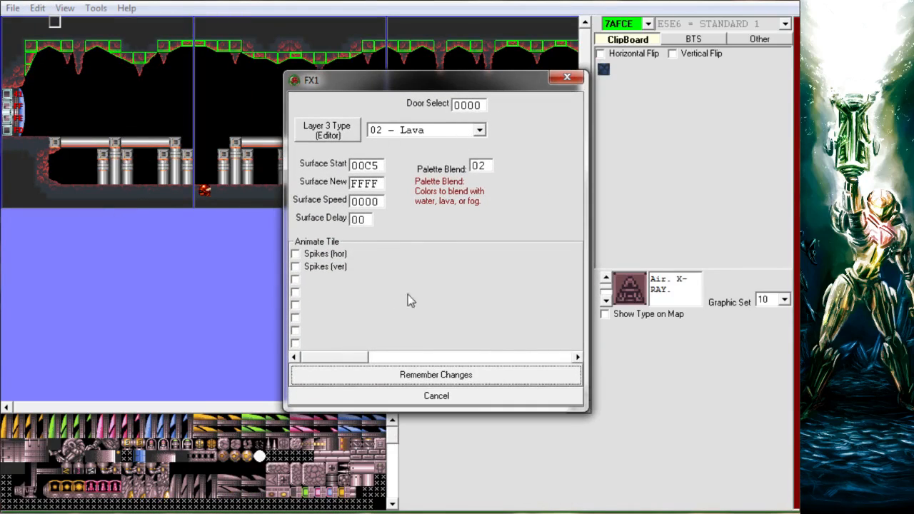
pyautogui.click(508, 358)
pyautogui.click(491, 356)
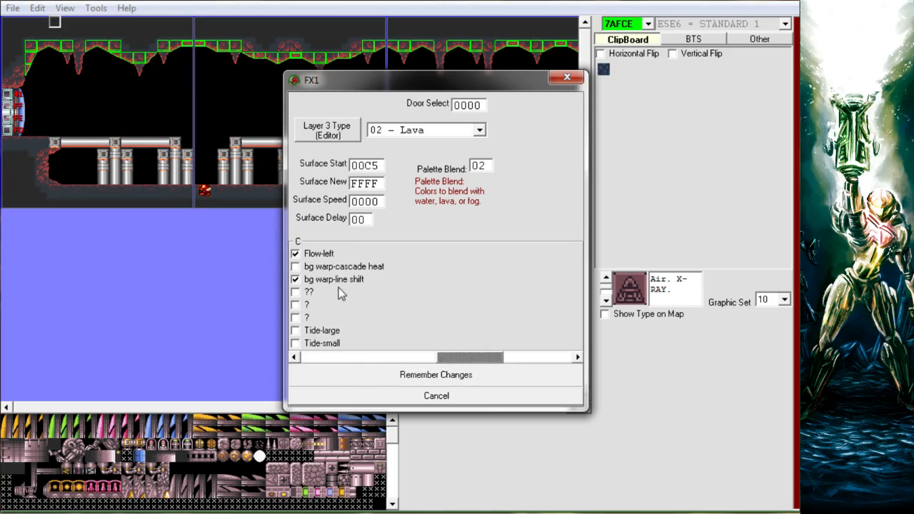
pyautogui.click(336, 266)
pyautogui.click(309, 292)
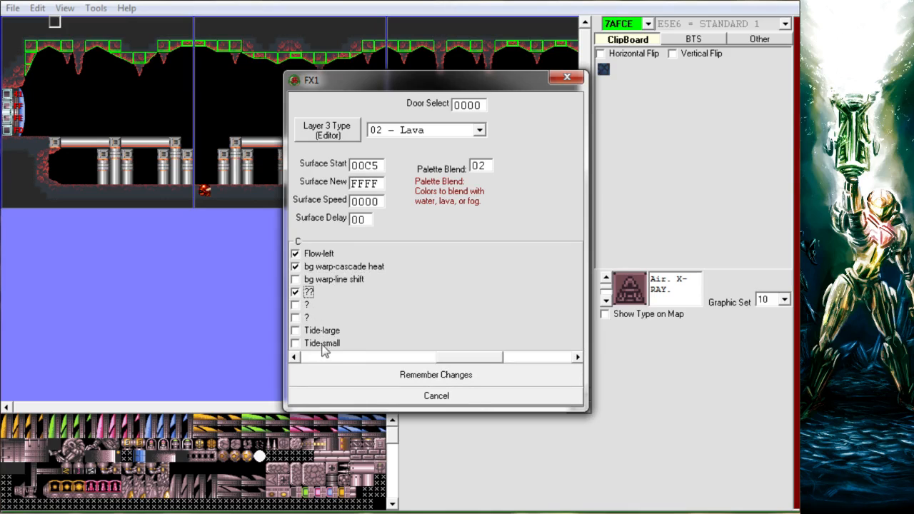
pyautogui.moveTo(487, 86); pyautogui.dragTo(706, 62)
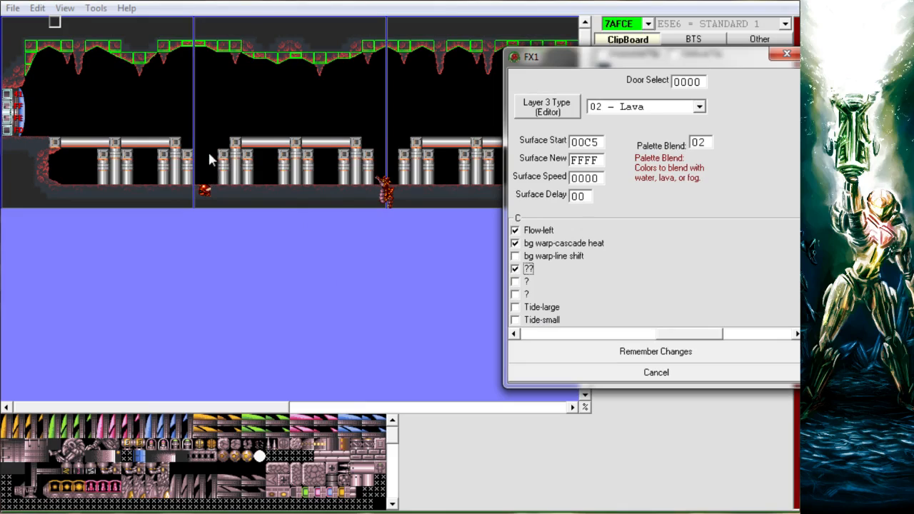
# - Review the FX1 A transparency options and choose 02 - normal -- USED
pyautogui.click(757, 333)
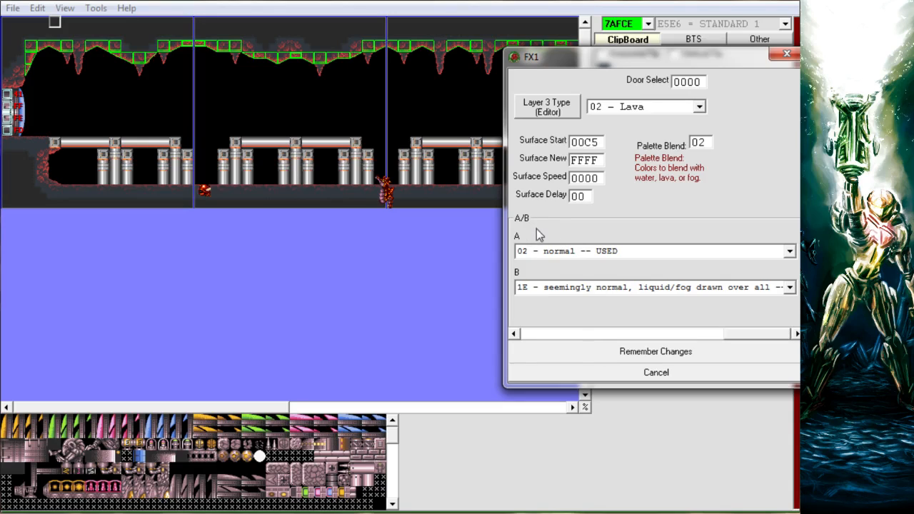
pyautogui.click(789, 253)
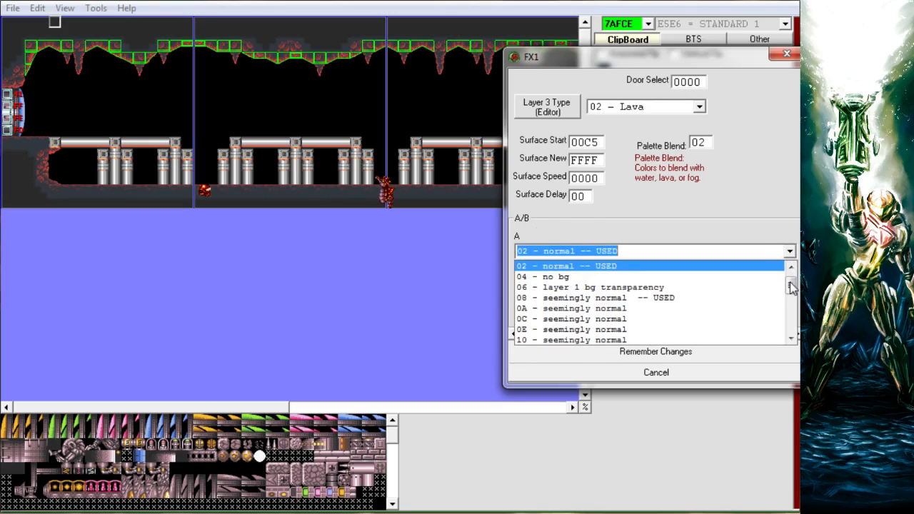
pyautogui.moveTo(790, 287); pyautogui.dragTo(791, 276)
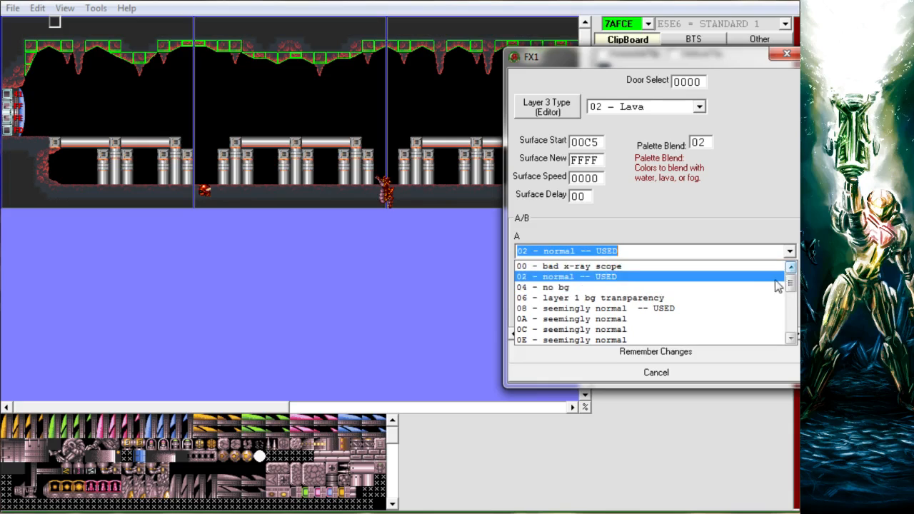
pyautogui.moveTo(792, 290); pyautogui.dragTo(787, 339)
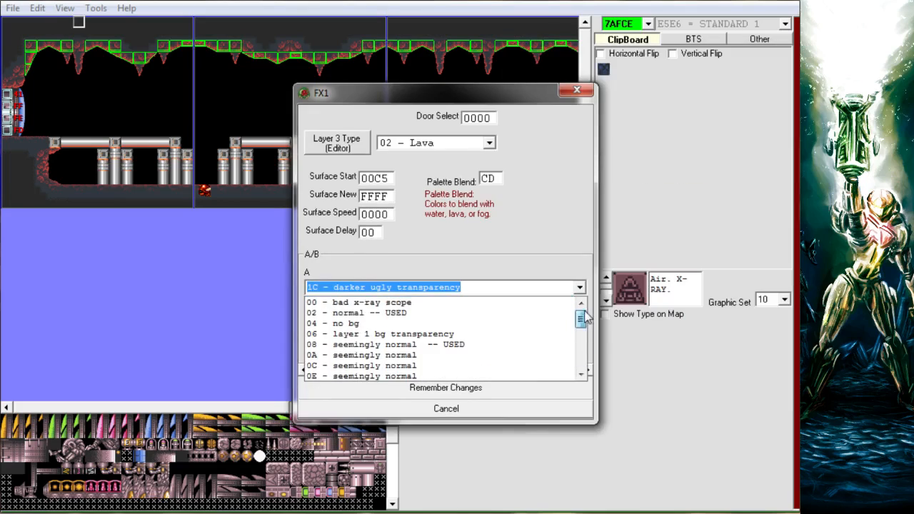
pyautogui.click(531, 313)
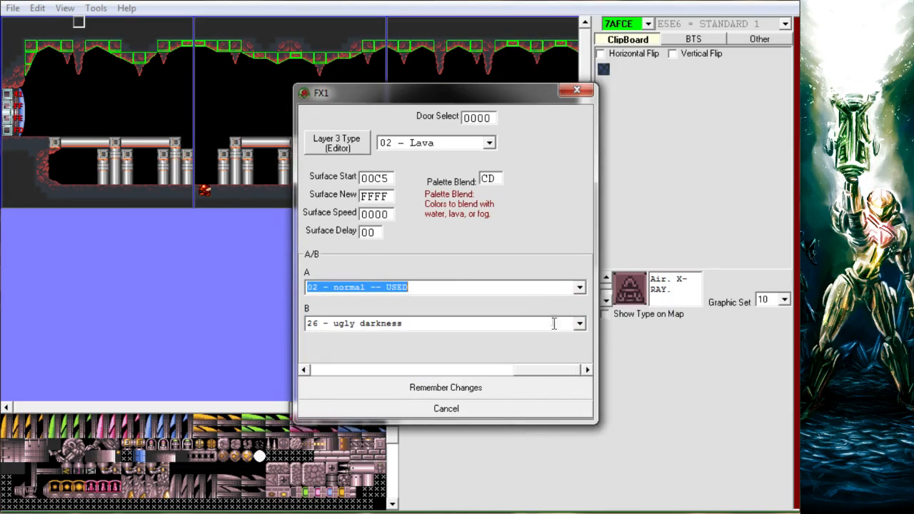
# - Review the FX1 B transparency options and choose 1E - seemingly normal, liquid/fog drawn over all -- USED for lava/acid
pyautogui.click(578, 324)
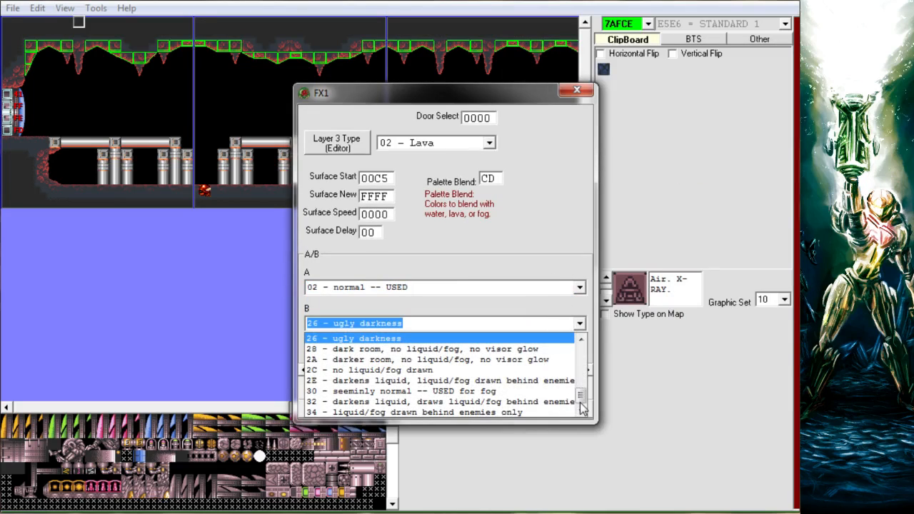
pyautogui.moveTo(580, 405); pyautogui.dragTo(582, 370)
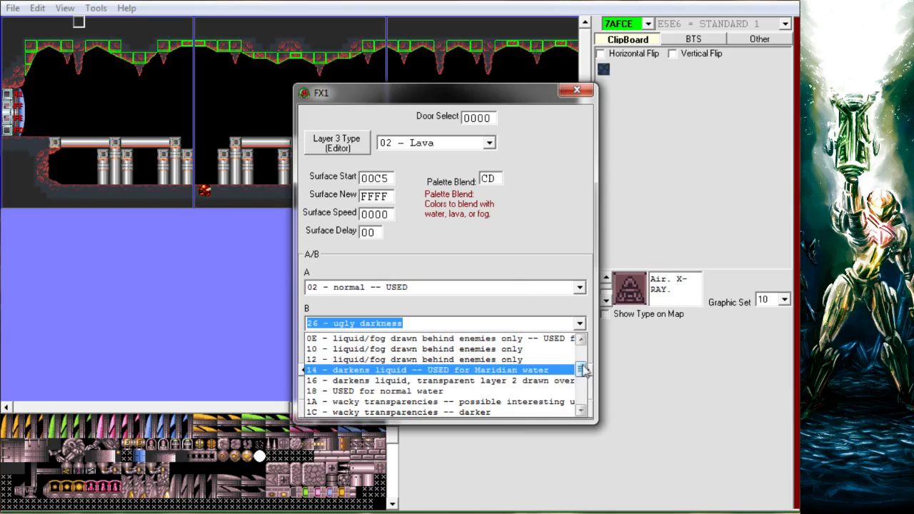
pyautogui.moveTo(580, 366); pyautogui.dragTo(582, 397)
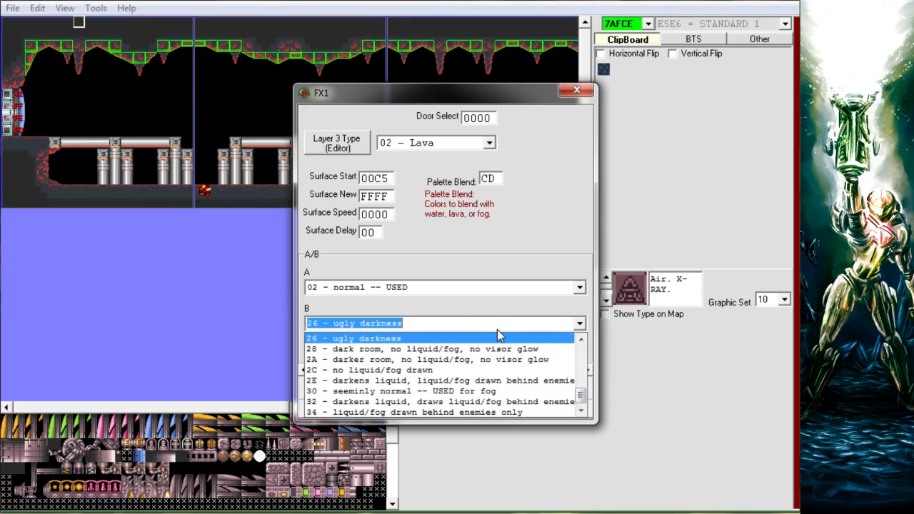
pyautogui.click(526, 236)
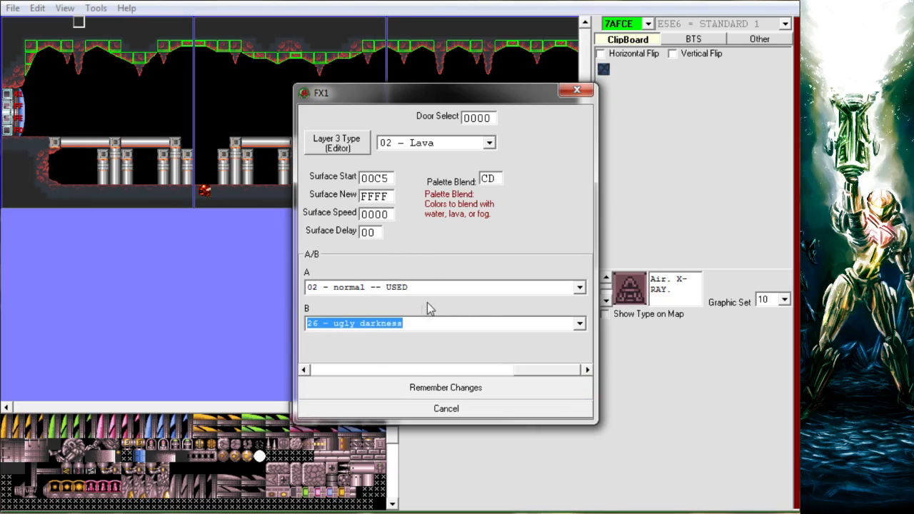
pyautogui.click(579, 323)
pyautogui.moveTo(584, 389); pyautogui.dragTo(583, 370)
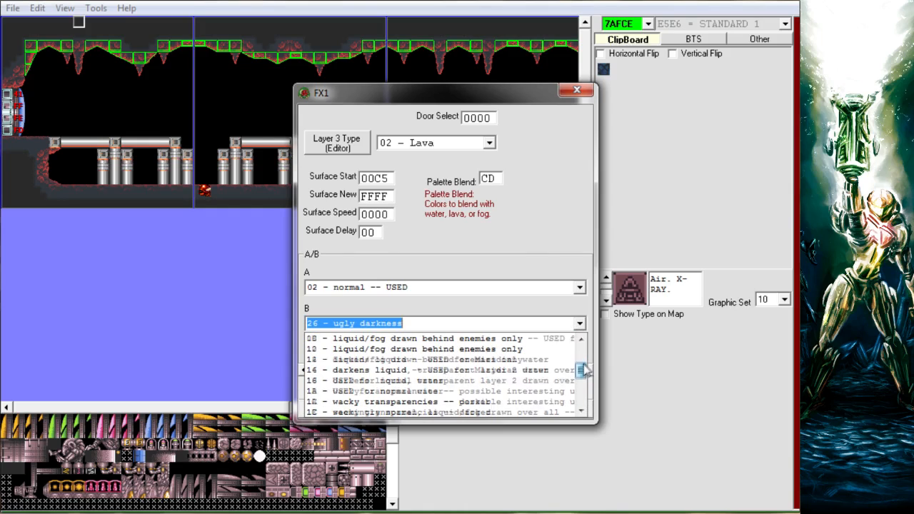
pyautogui.click(564, 413)
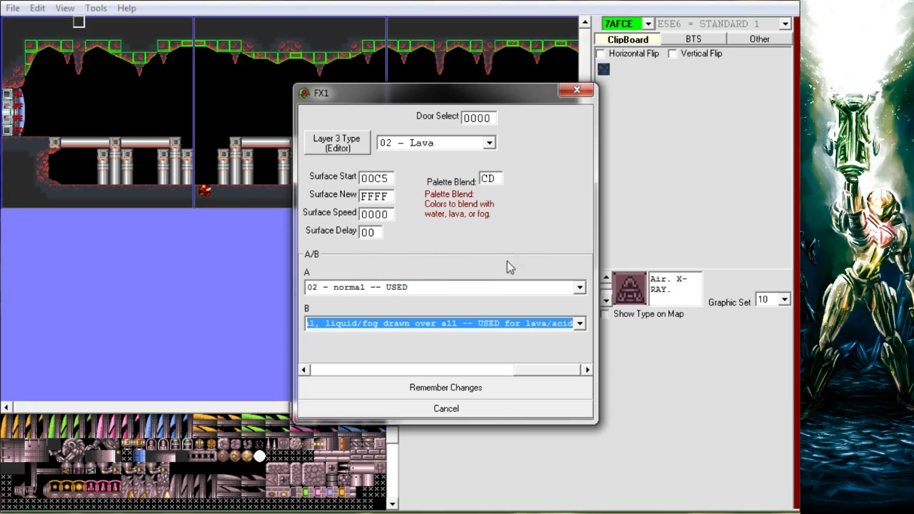
# - Examine the available Layer 3 types in room 7AFCE's FX1 settings without choosing another one
pyautogui.click(489, 143)
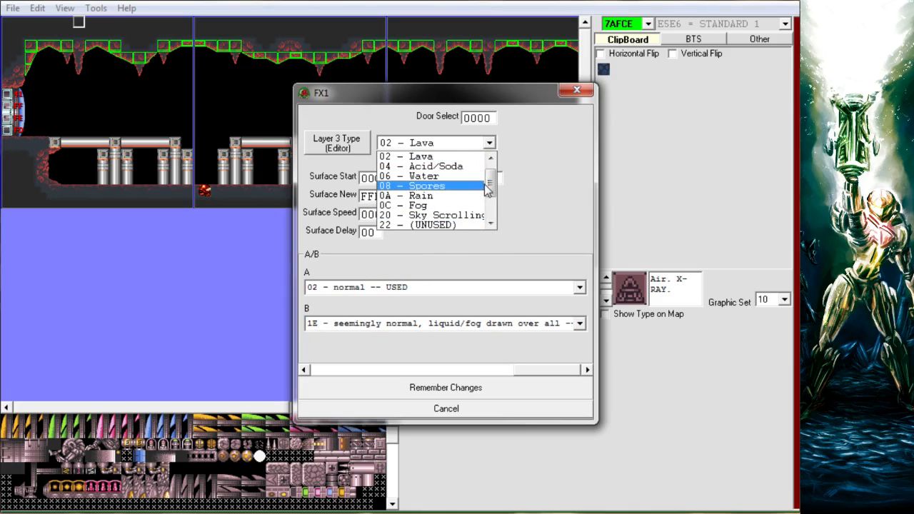
pyautogui.moveTo(488, 174); pyautogui.dragTo(489, 168)
pyautogui.click(536, 155)
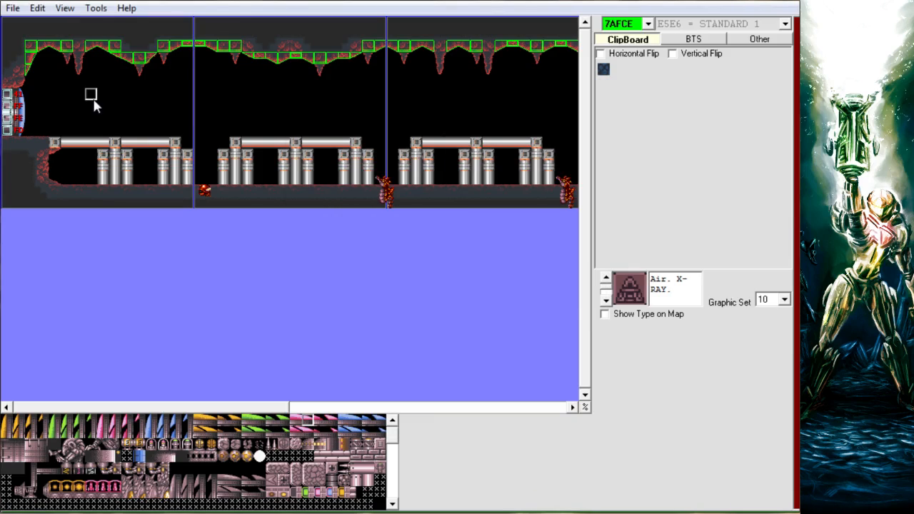
# - Set room 7AFCE's FX1 Layer 3 type to 08 - Spores, keep the change, and play-test the room near its left door
pyautogui.click(37, 8)
pyautogui.click(66, 135)
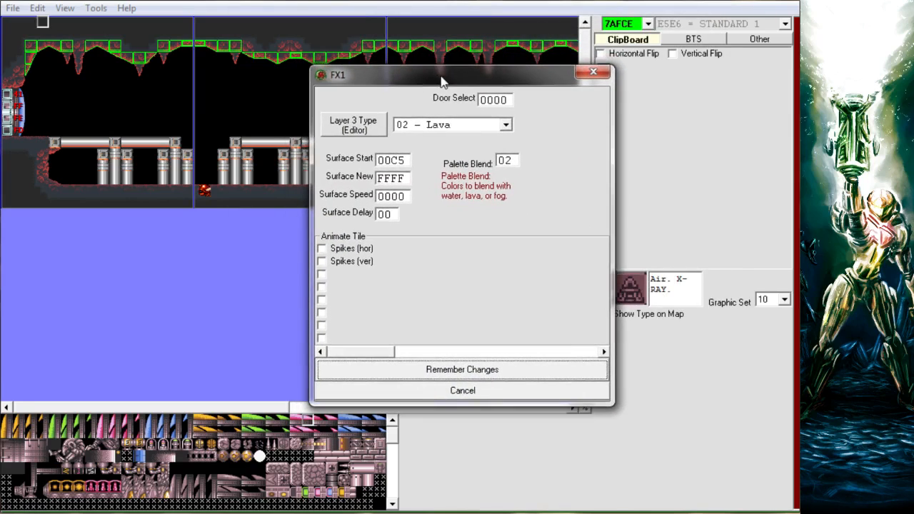
pyautogui.click(504, 126)
pyautogui.moveTo(507, 168); pyautogui.dragTo(508, 150)
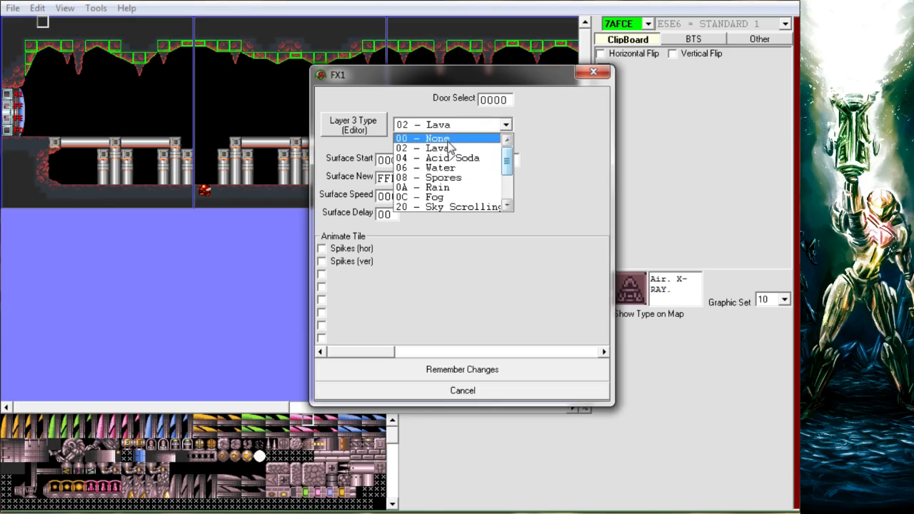
pyautogui.click(475, 178)
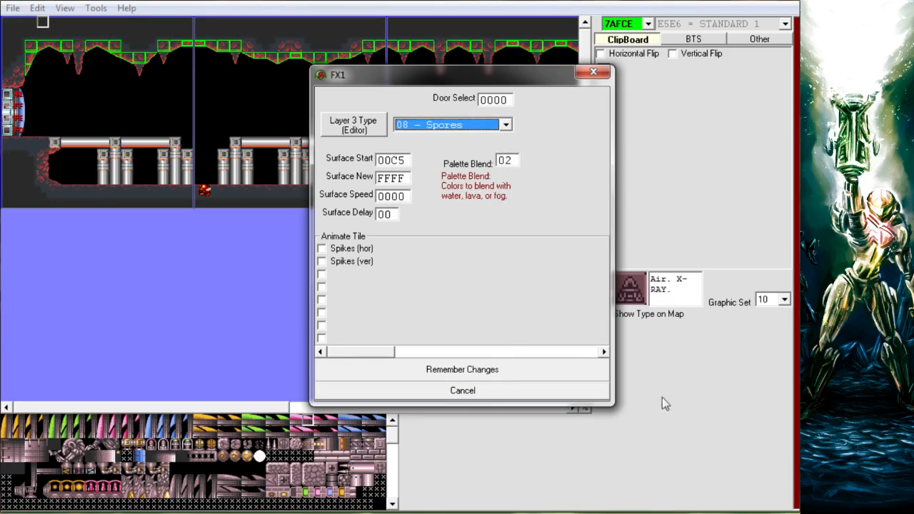
pyautogui.click(536, 367)
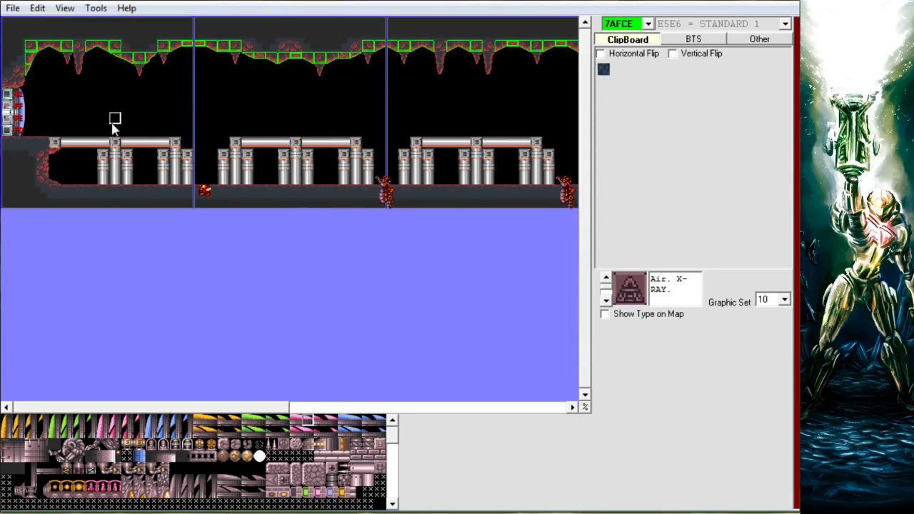
pyautogui.middleClick(114, 123)
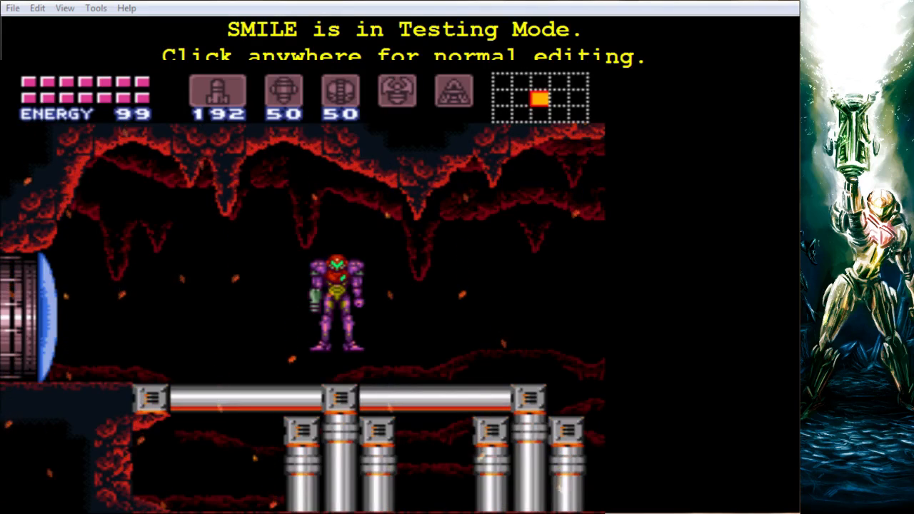
# - Walk Samus back and forth near the room's left door to examine the spores, and return to editing
pyautogui.press('Left')
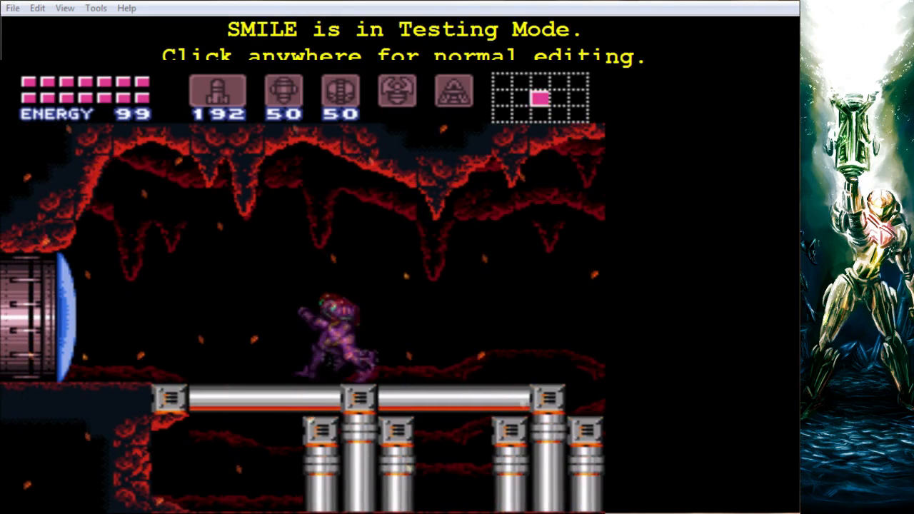
pyautogui.press('Right')
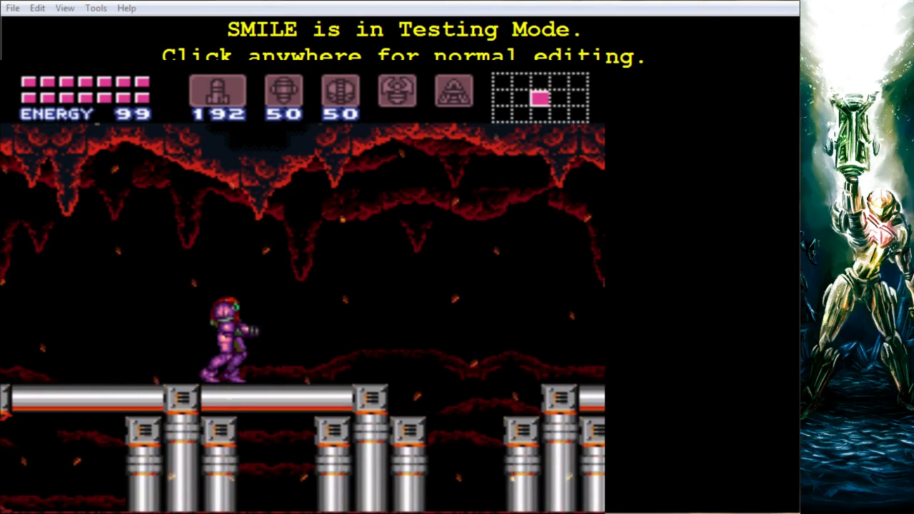
pyautogui.press('Left')
pyautogui.press('Right')
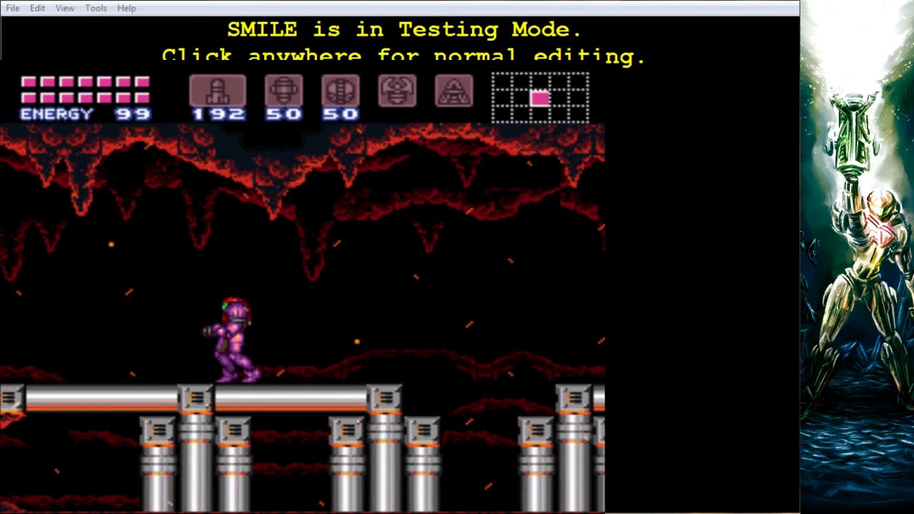
pyautogui.click(335, 159)
# - Set room 7AFCE's FX1 Layer 3 type to 0A - Rain and remember the change
pyautogui.click(37, 8)
pyautogui.click(57, 75)
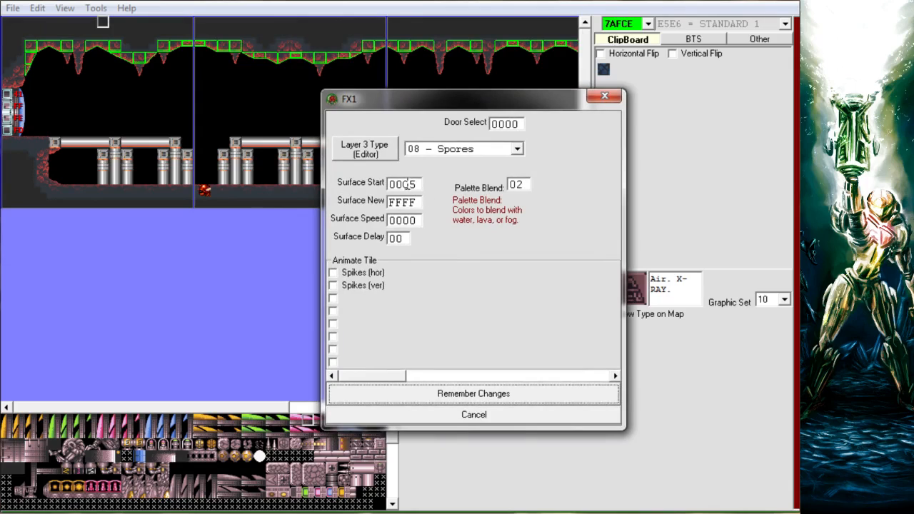
pyautogui.click(517, 149)
pyautogui.click(505, 173)
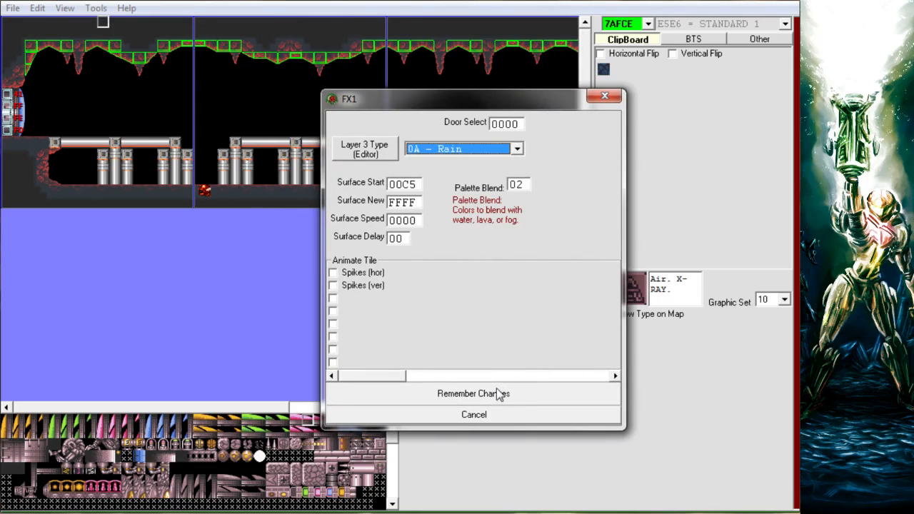
pyautogui.click(474, 393)
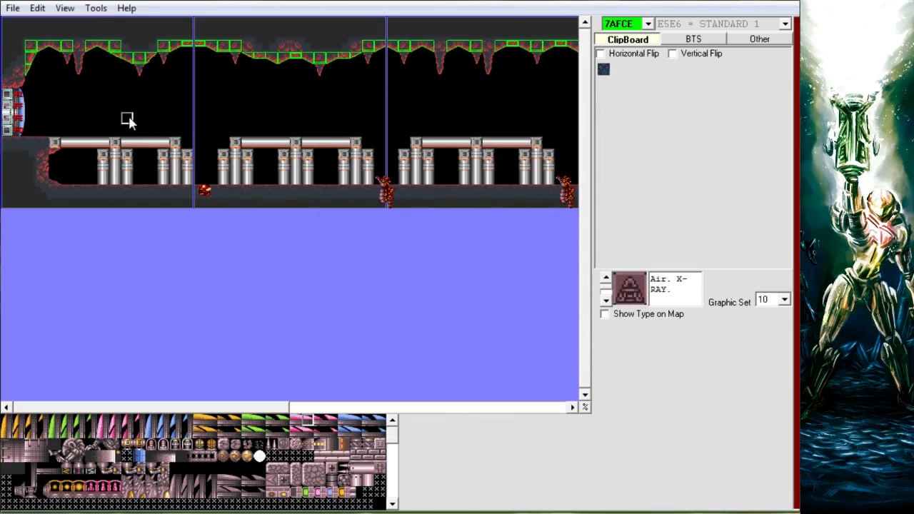
# - Review the Layer 3 type list in room 7AFCE's FX1 settings, keeping 0A - Rain selected
pyautogui.click(37, 8)
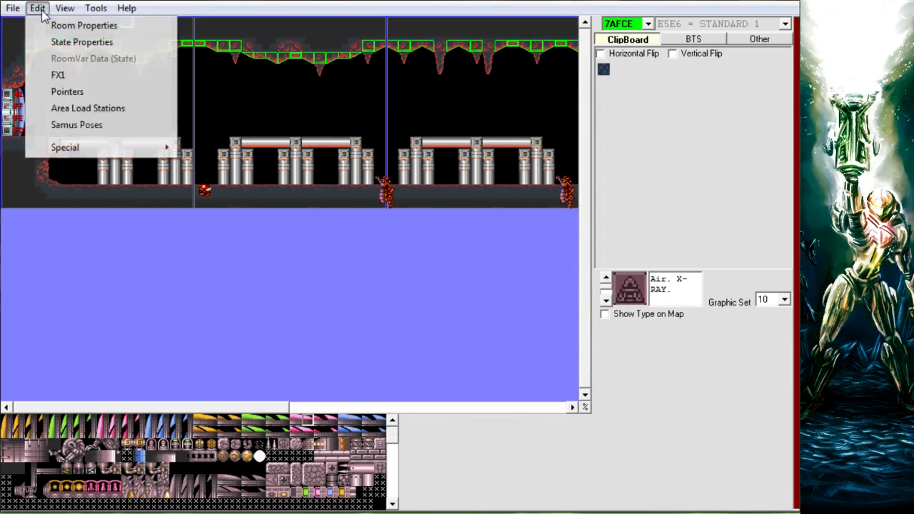
pyautogui.click(71, 78)
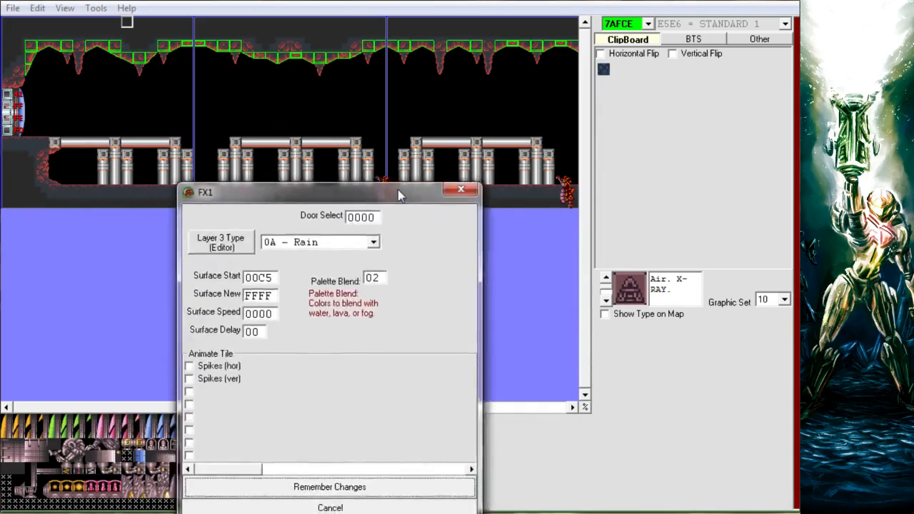
pyautogui.click(494, 183)
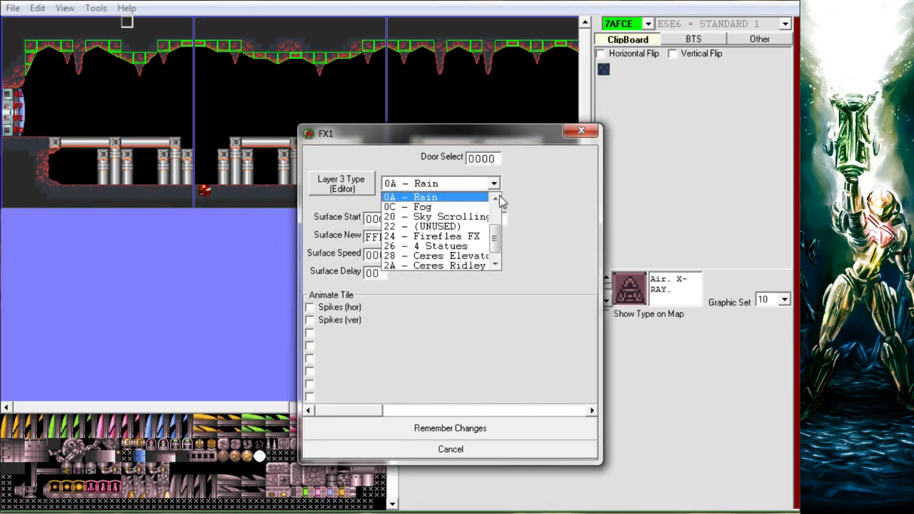
pyautogui.click(496, 199)
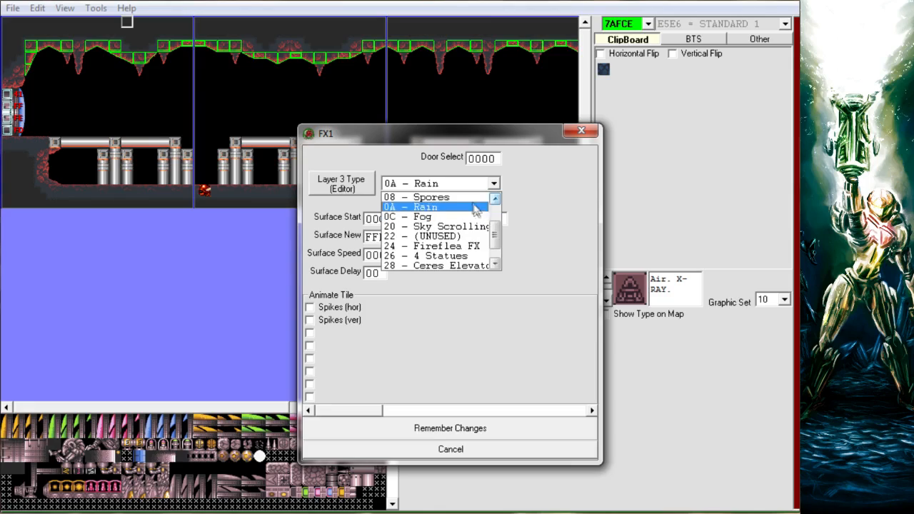
pyautogui.click(431, 207)
pyautogui.click(496, 429)
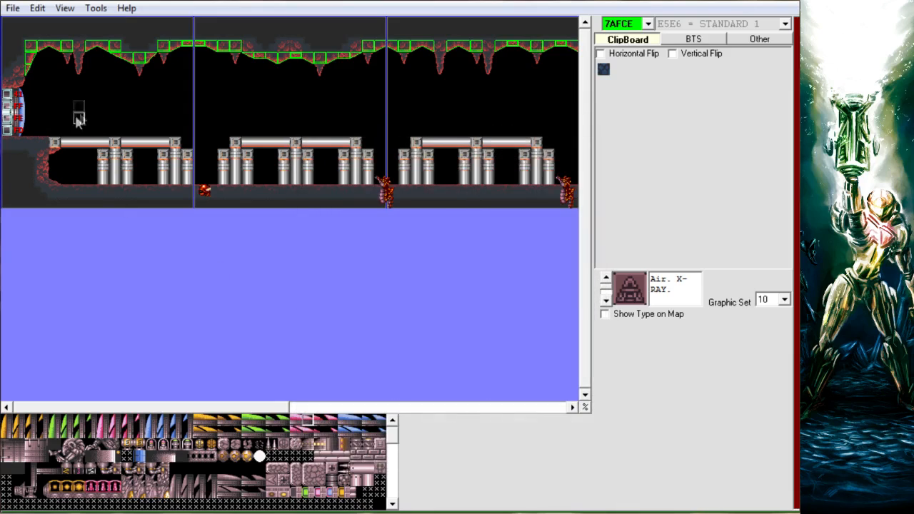
# - Play-test the rain effect near the left door, walking Samus in both directions, and return to editing
pyautogui.middleClick(116, 119)
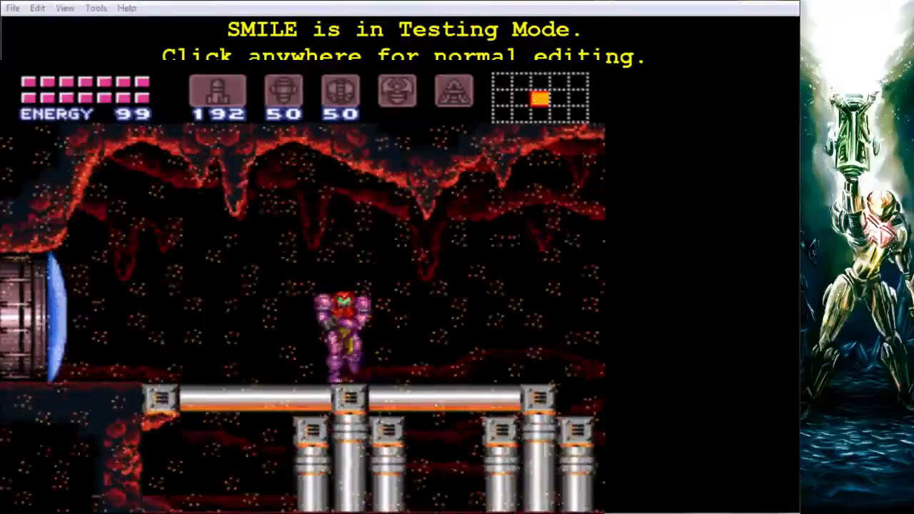
pyautogui.press('Right')
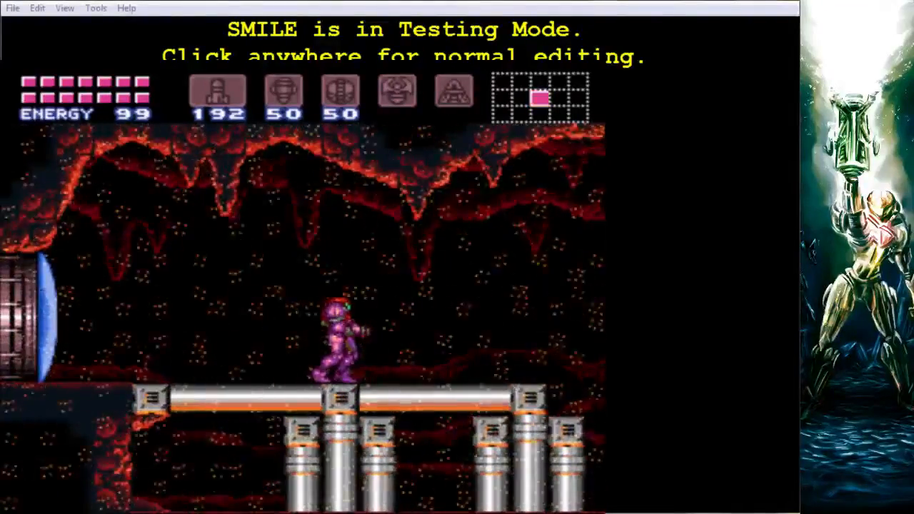
pyautogui.press('Left')
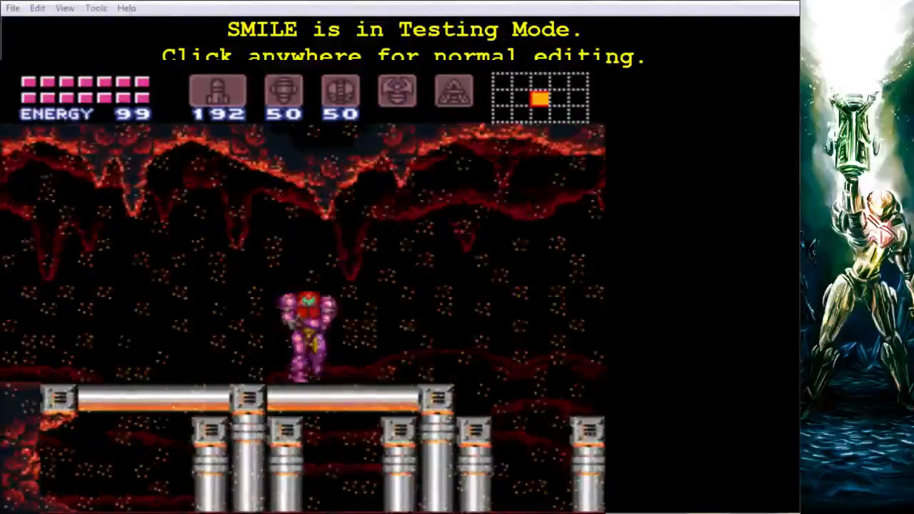
pyautogui.press('Right')
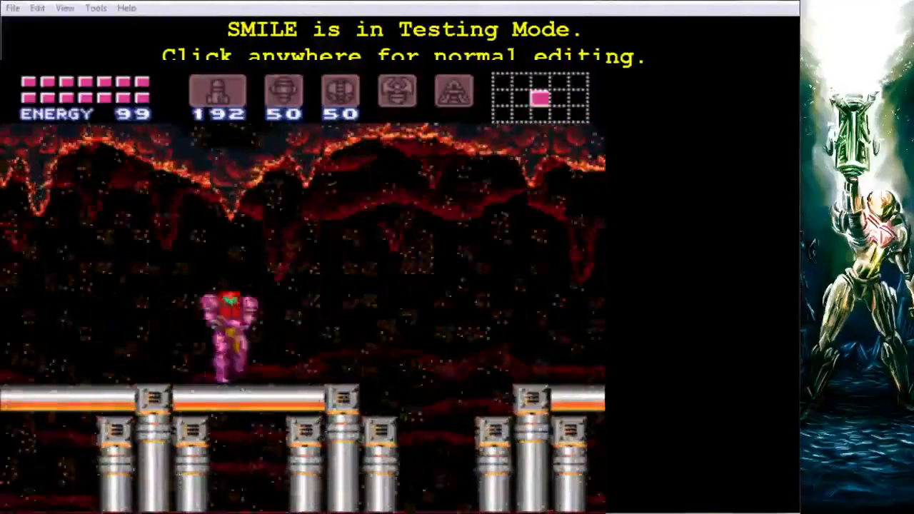
pyautogui.press('Left')
pyautogui.press('Right')
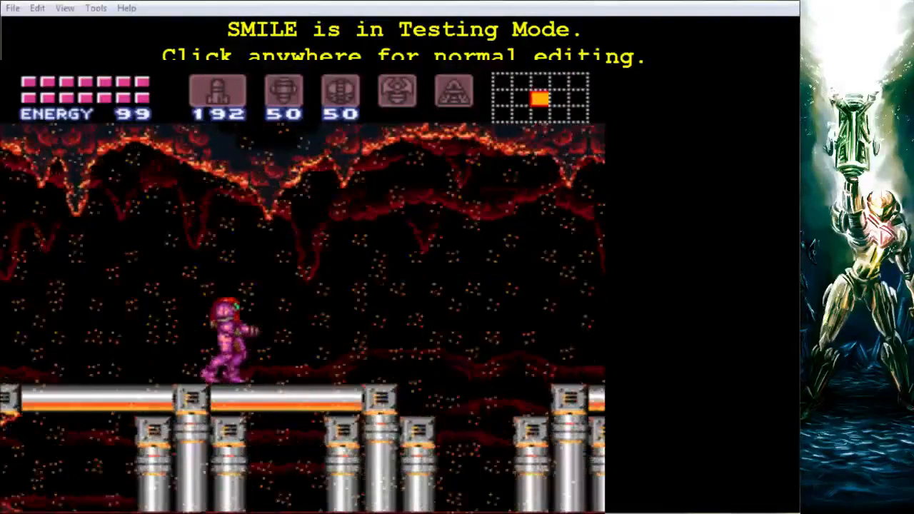
pyautogui.hotkey('alt', 'F4')
pyautogui.click(255, 241)
# - Edit the rain's Layer 3 graphics with scattered round tiles and the text HI THER, save Layer 3, and remember the FX1 settings with Palette Blend 00
pyautogui.click(38, 9)
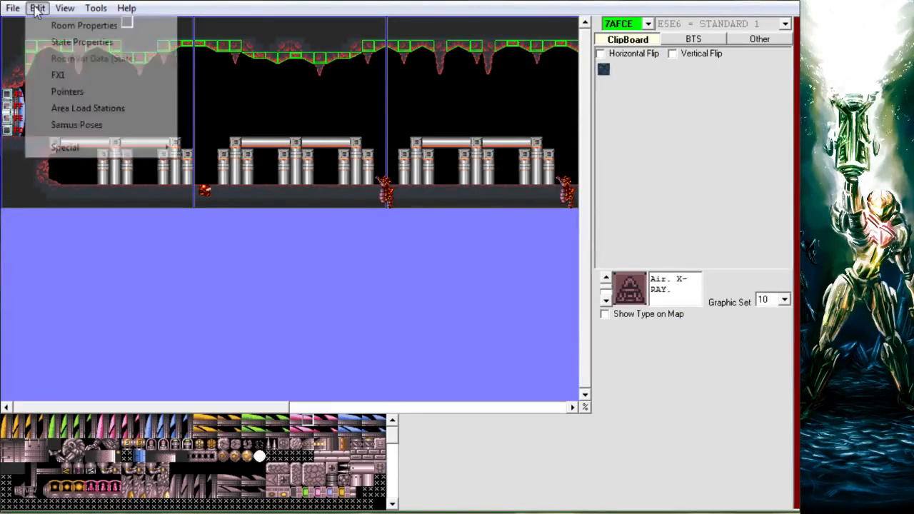
pyautogui.click(57, 74)
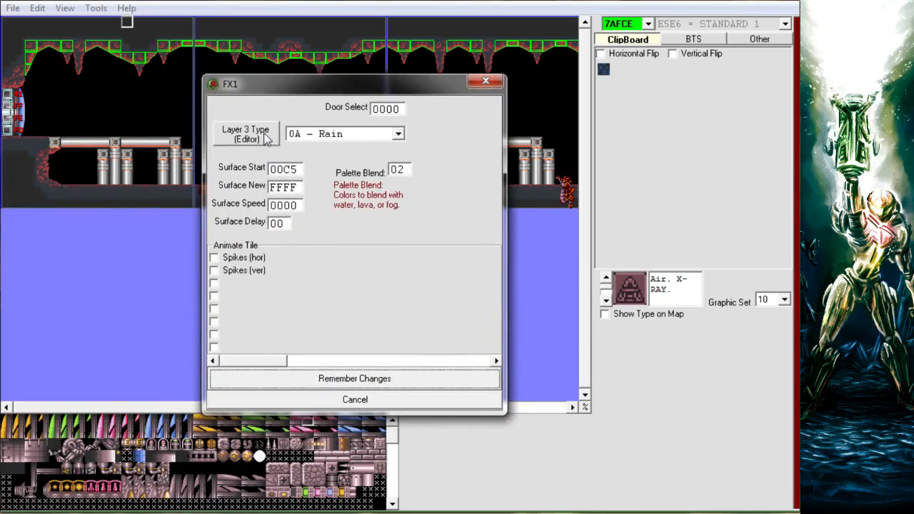
pyautogui.click(265, 137)
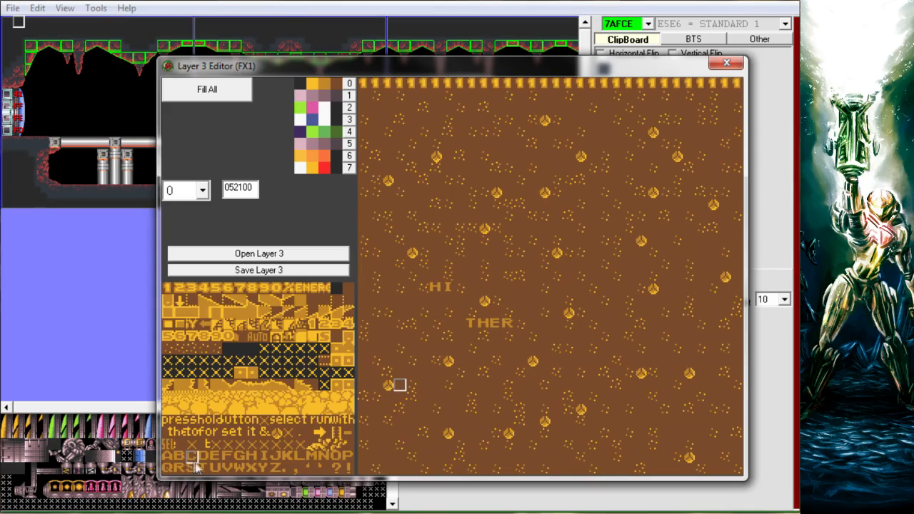
pyautogui.click(294, 271)
pyautogui.click(728, 64)
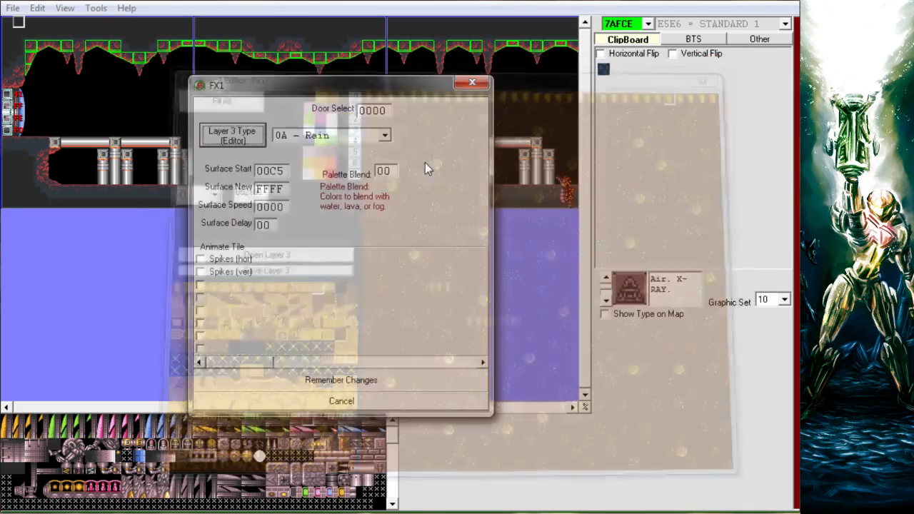
pyautogui.click(368, 379)
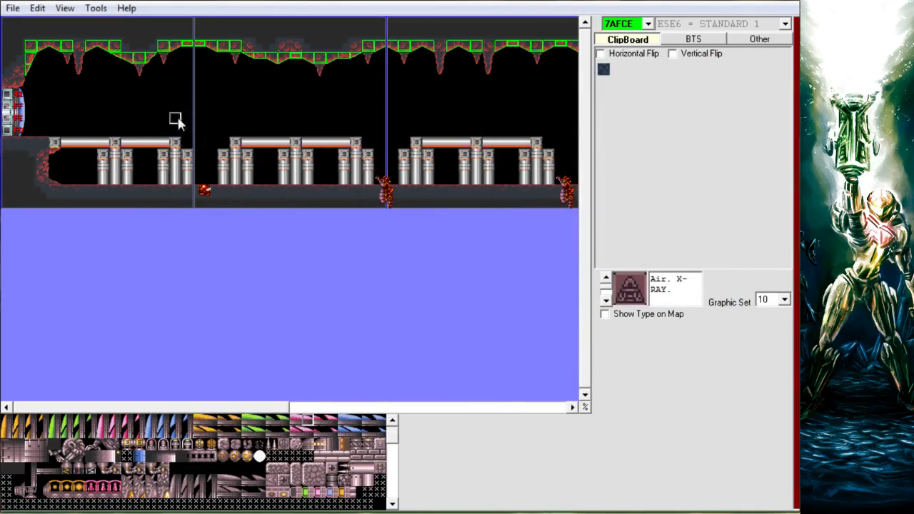
# - Play-test the room near its left door to check the edited rain layer, and return to editing
pyautogui.middleClick(120, 117)
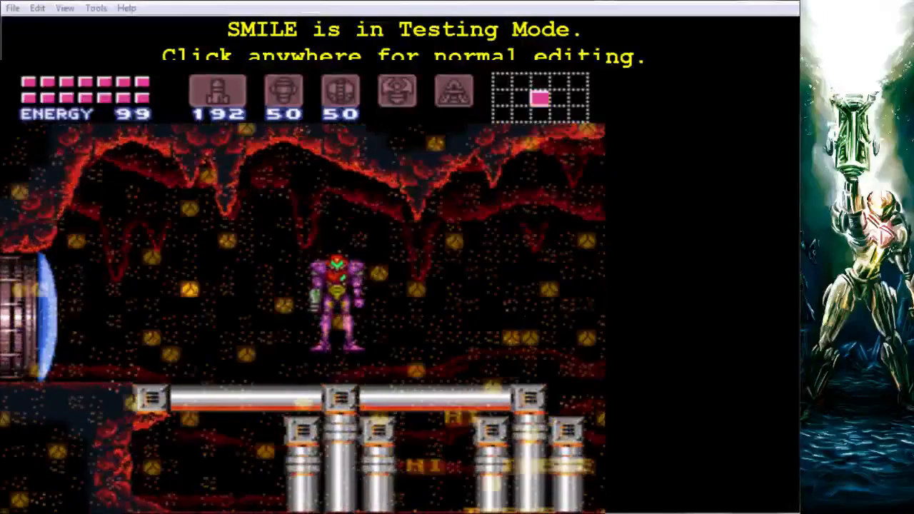
pyautogui.hotkey('alt', 'F4')
pyautogui.click(425, 201)
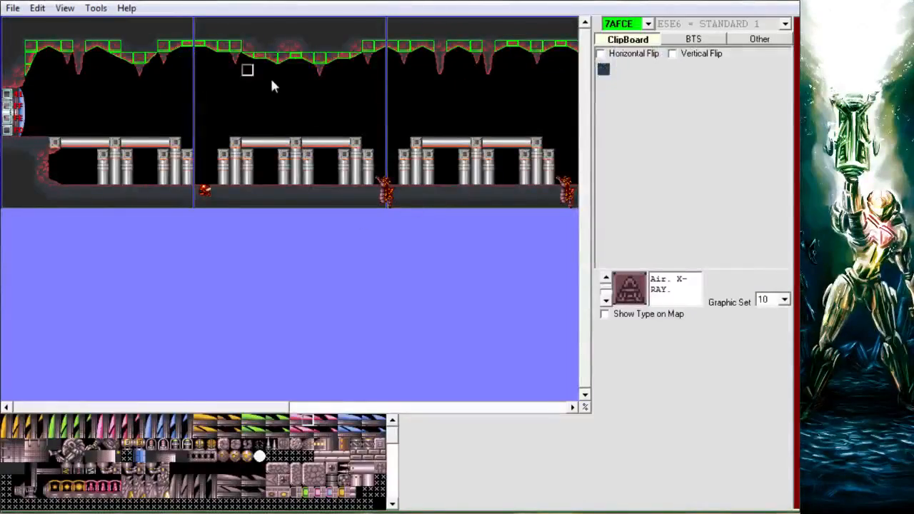
# - Set room 7AFCE's FX1 Layer 3 type to 0C - Fog, remember the change, play-test it, and return to editing
pyautogui.click(516, 141)
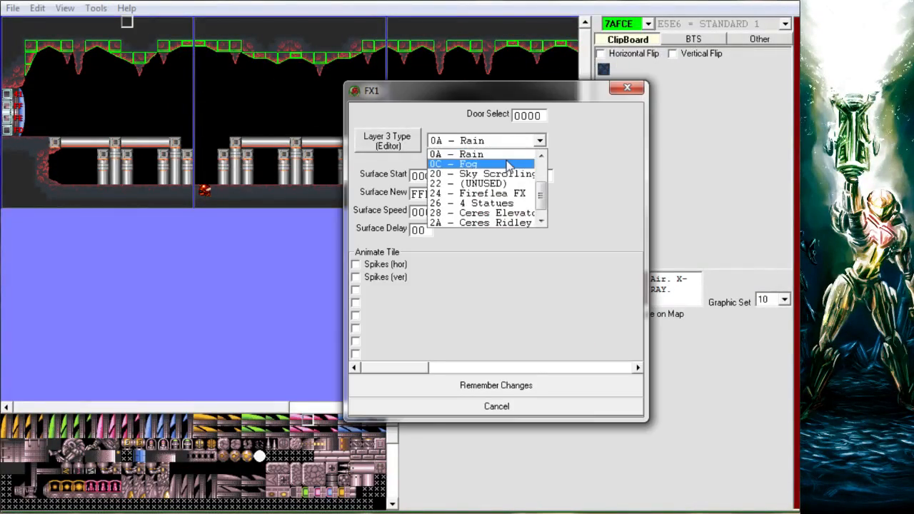
pyautogui.click(501, 164)
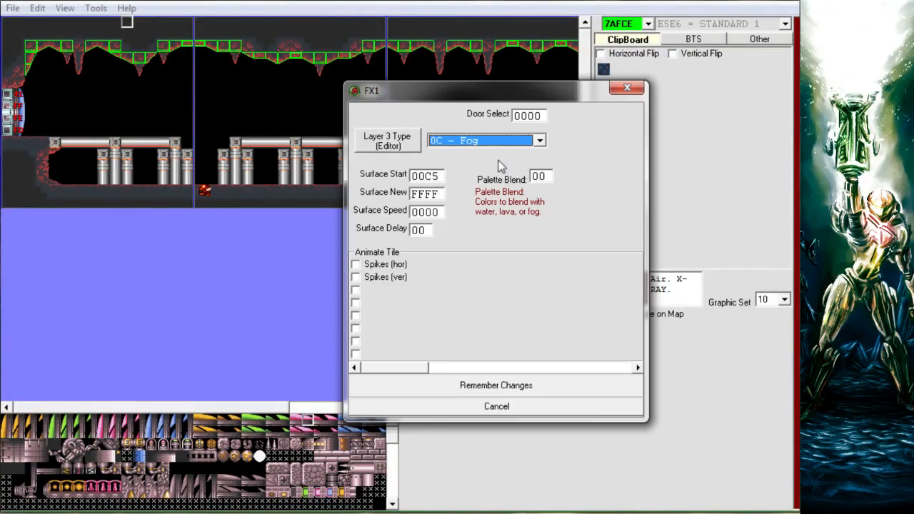
pyautogui.click(539, 386)
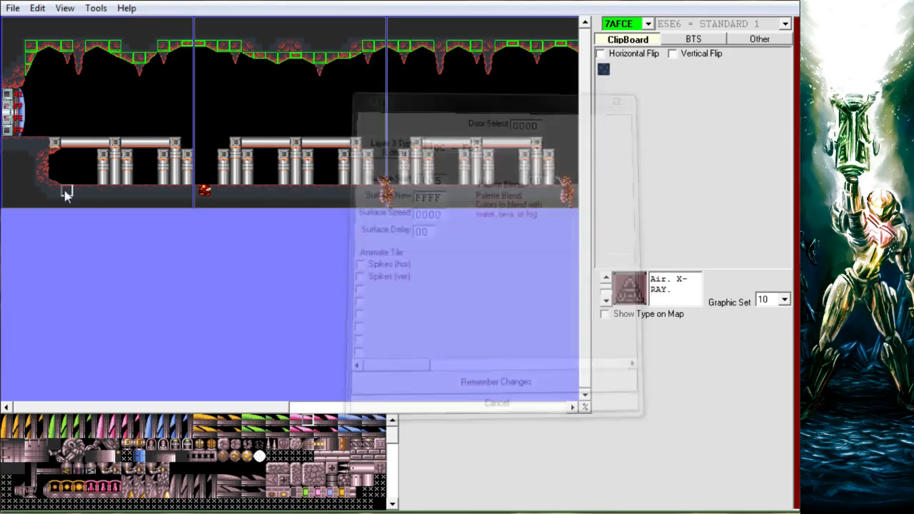
pyautogui.middleClick(134, 93)
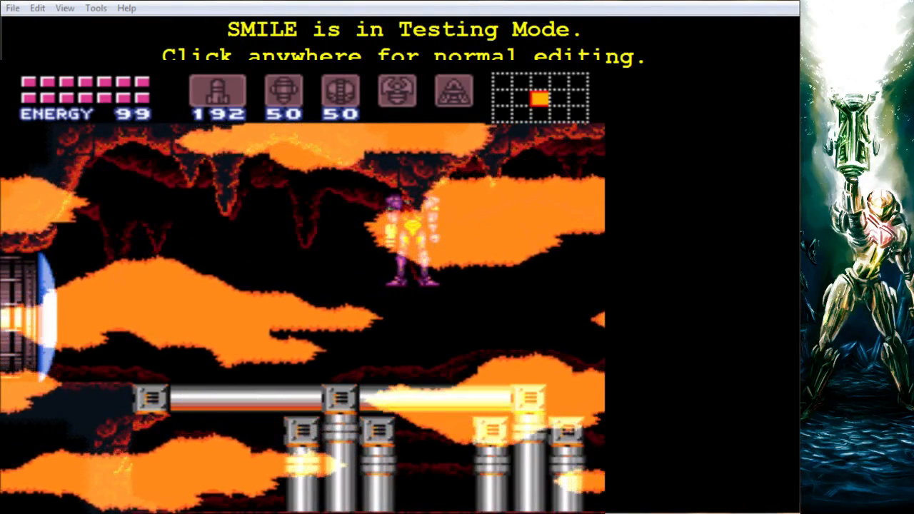
pyautogui.press('Escape')
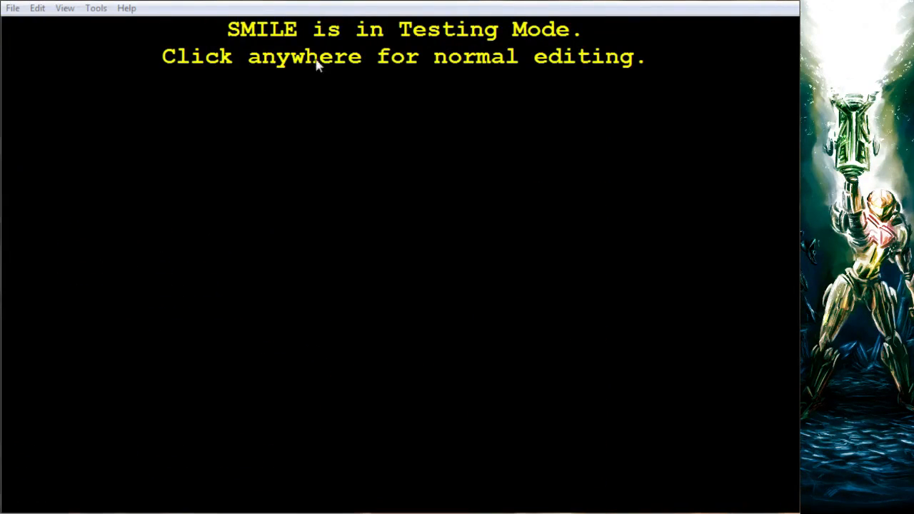
pyautogui.click(37, 10)
# - Change the Palette Blend value for the fog in room 7AFCE's FX1 settings and remember the change
pyautogui.click(37, 8)
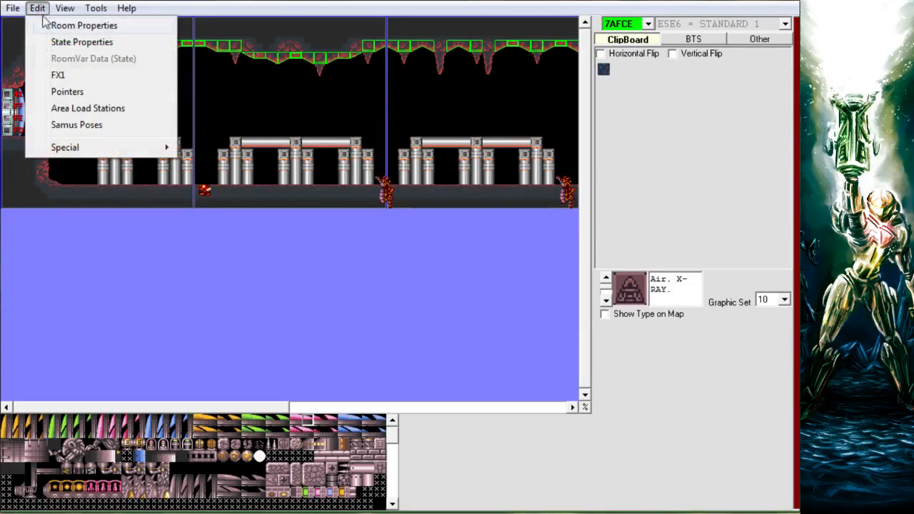
pyautogui.click(56, 73)
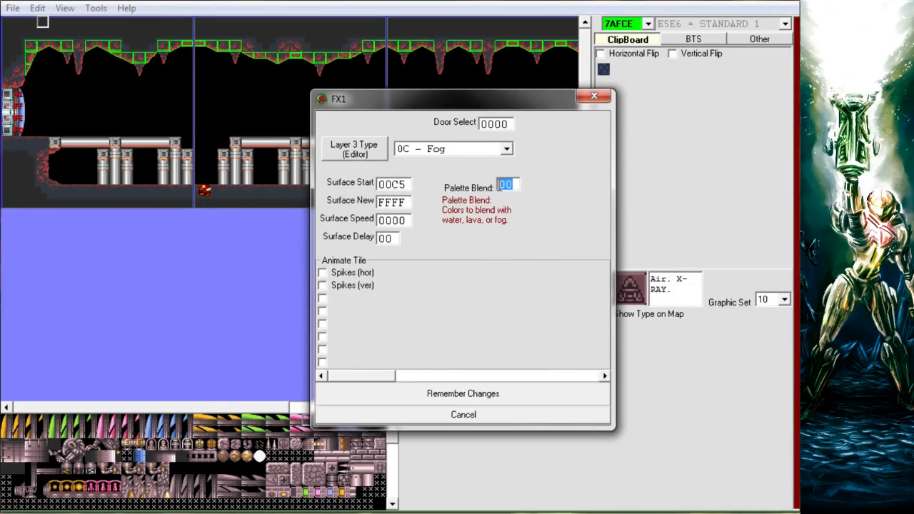
pyautogui.click(457, 394)
# - Play-test the recoloured fog near the left door, walking Samus in both directions
pyautogui.middleClick(92, 123)
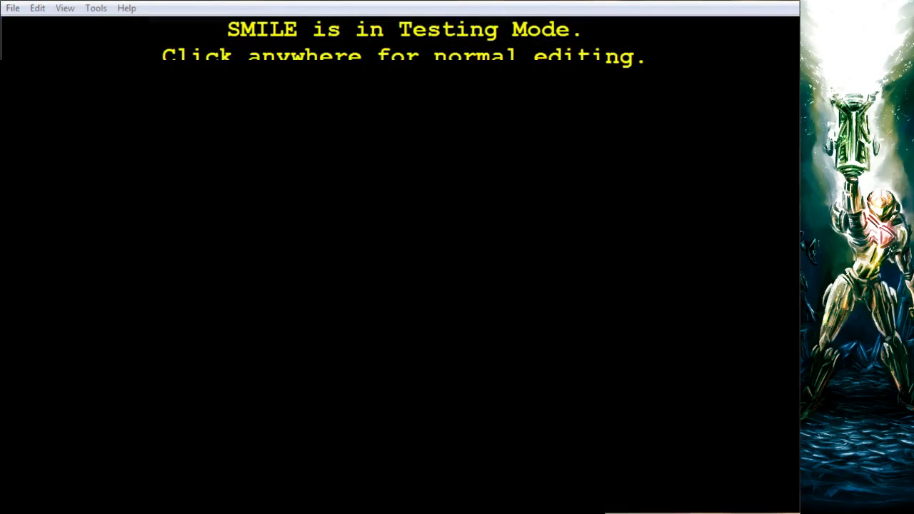
pyautogui.press('Tab')
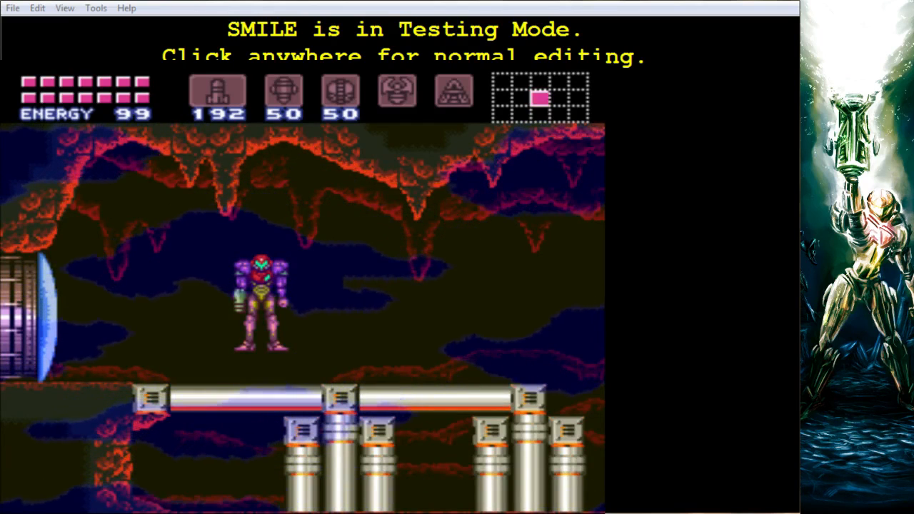
pyautogui.press('Right')
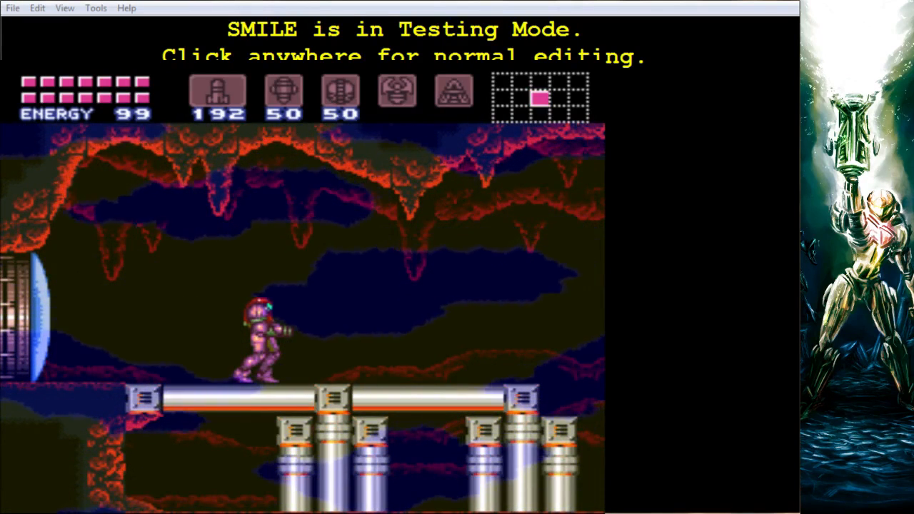
pyautogui.press('Left')
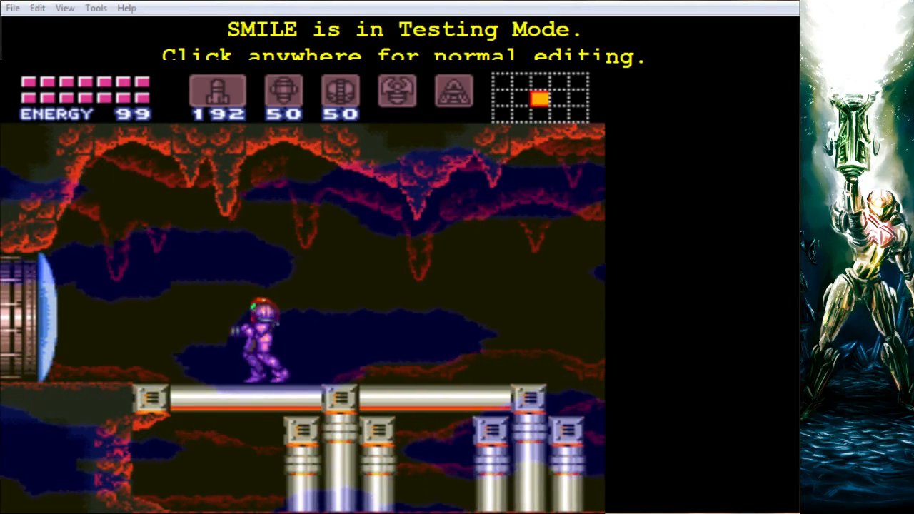
pyautogui.press('Right')
pyautogui.press('c')
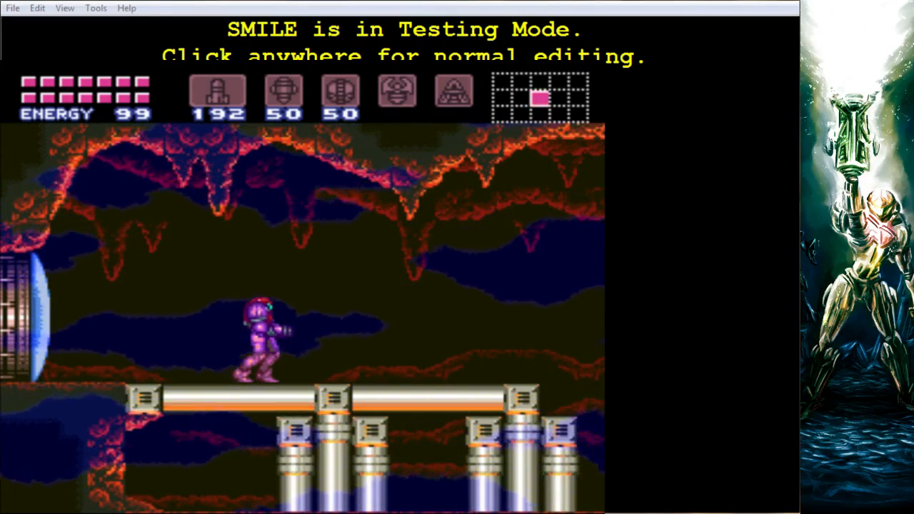
# - Set room 7AFCE's FX1 Layer 3 type to 20 - Sky Scrolling, change its Palette Blend value, and remember the changes
pyautogui.click(408, 135)
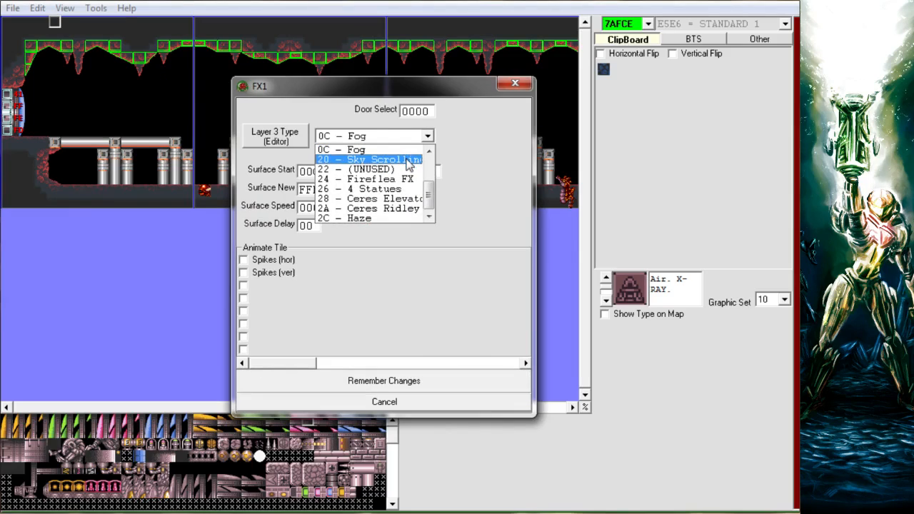
pyautogui.click(408, 160)
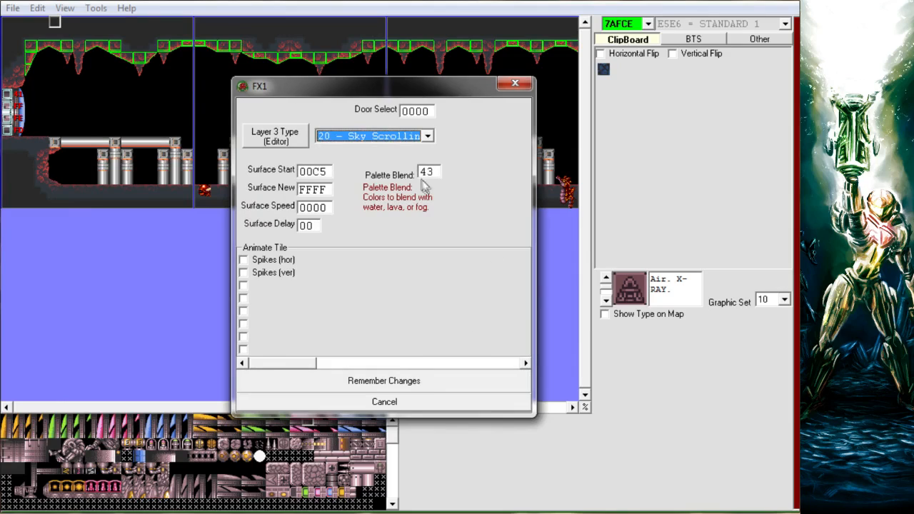
pyautogui.moveTo(433, 172); pyautogui.dragTo(393, 176)
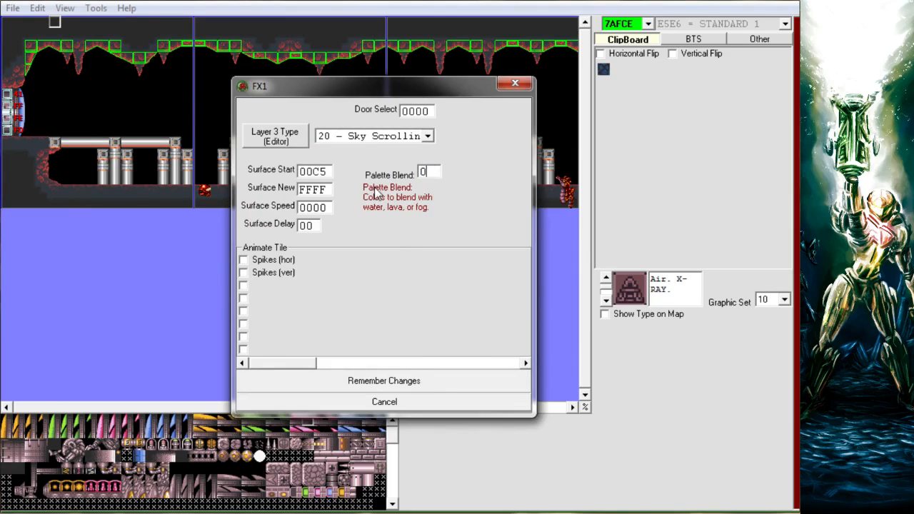
pyautogui.click(421, 379)
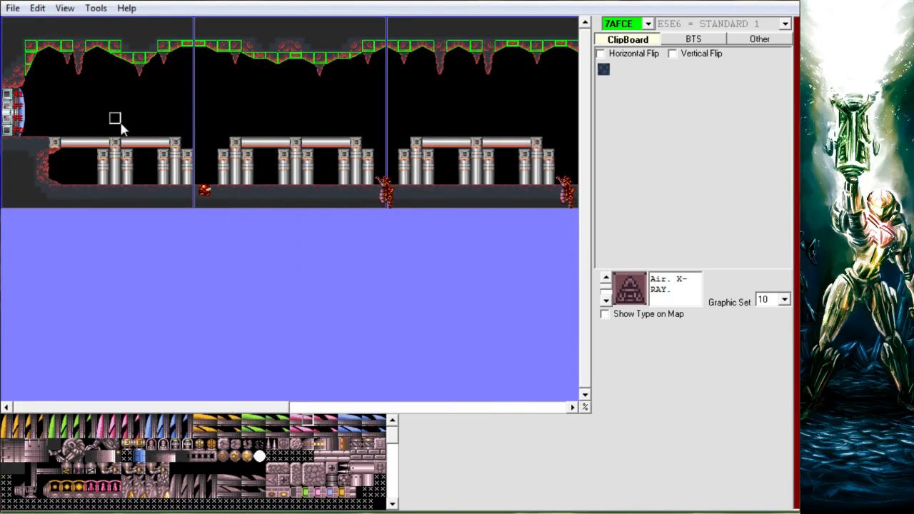
# - Play-test room 7AFCE from near its left door, moving Samus across the whole room to check how the background scrolls
pyautogui.middleClick(121, 124)
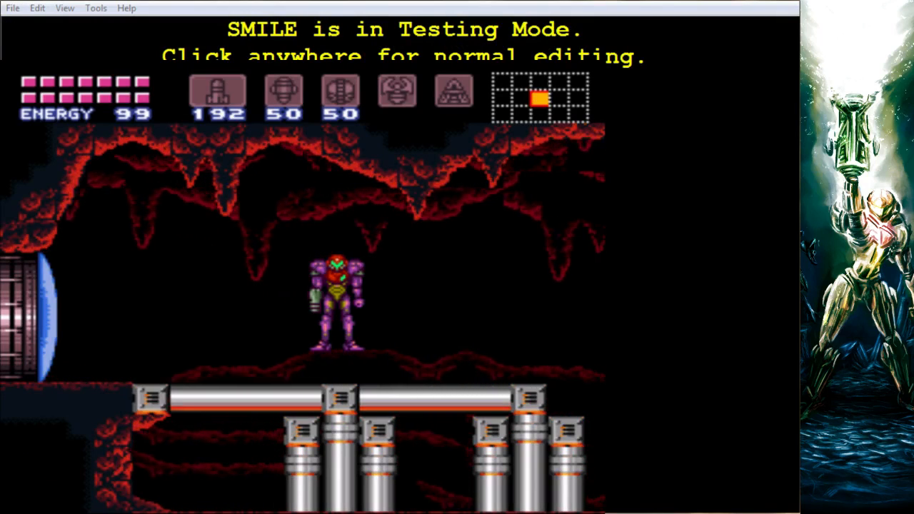
pyautogui.press('Right')
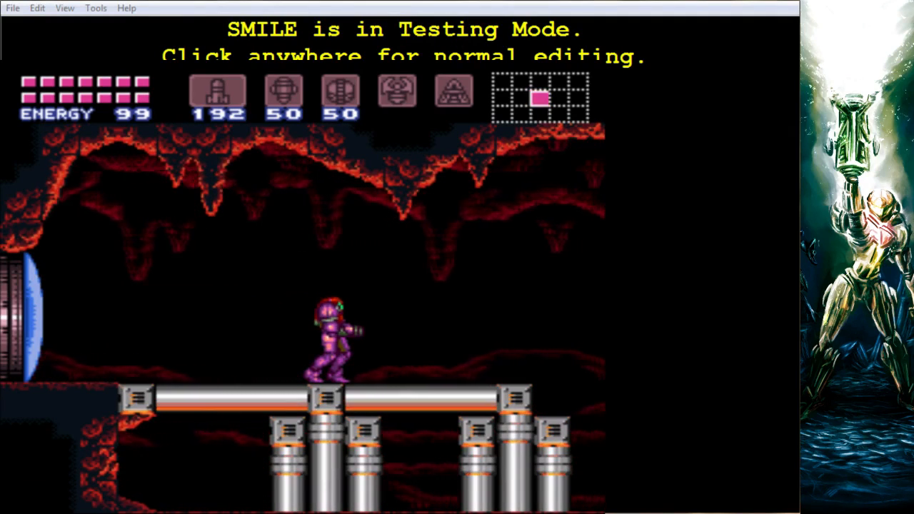
pyautogui.press('Right')
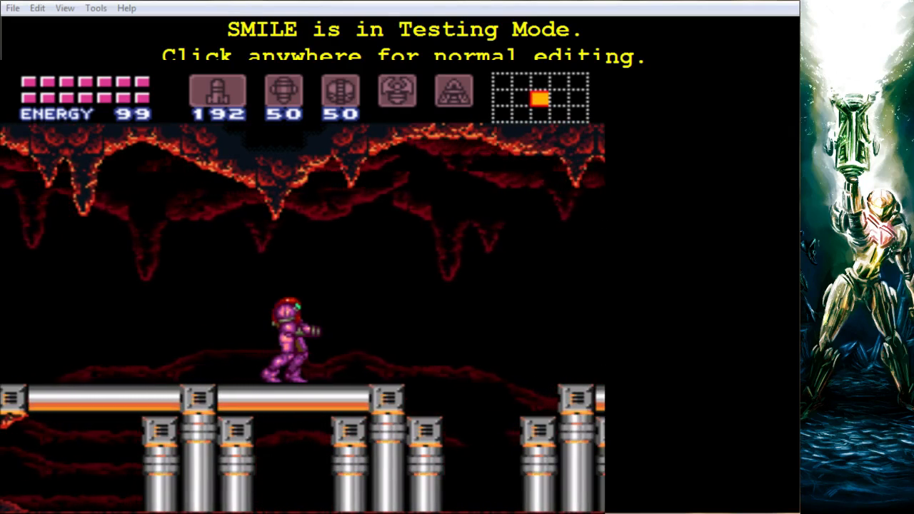
pyautogui.press('Right')
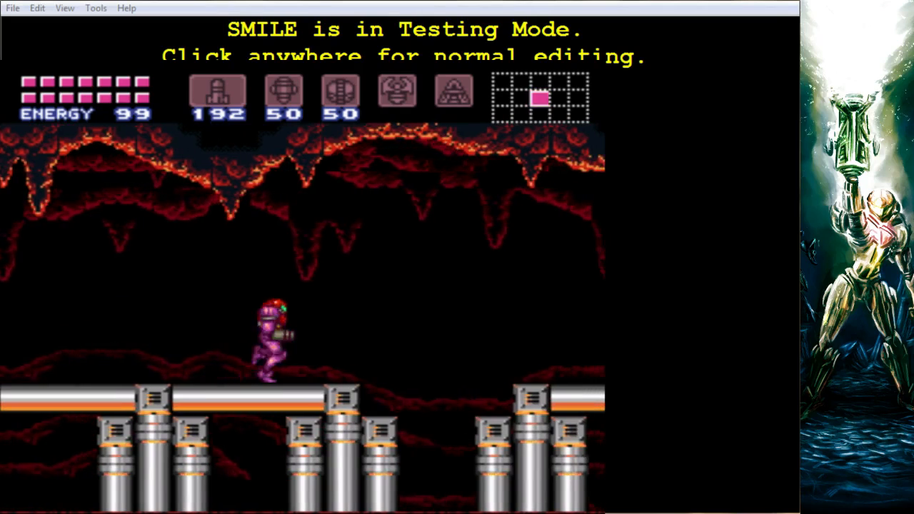
pyautogui.press('Right')
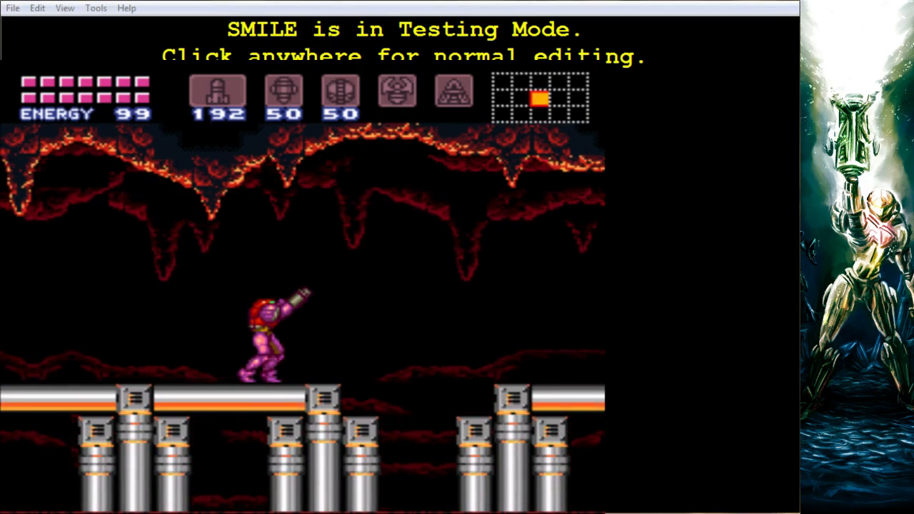
pyautogui.press('Right')
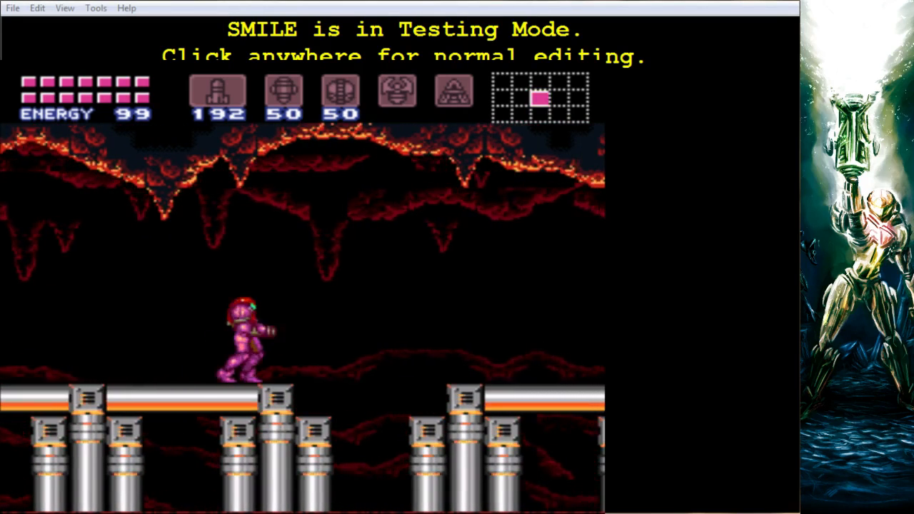
pyautogui.press('Right')
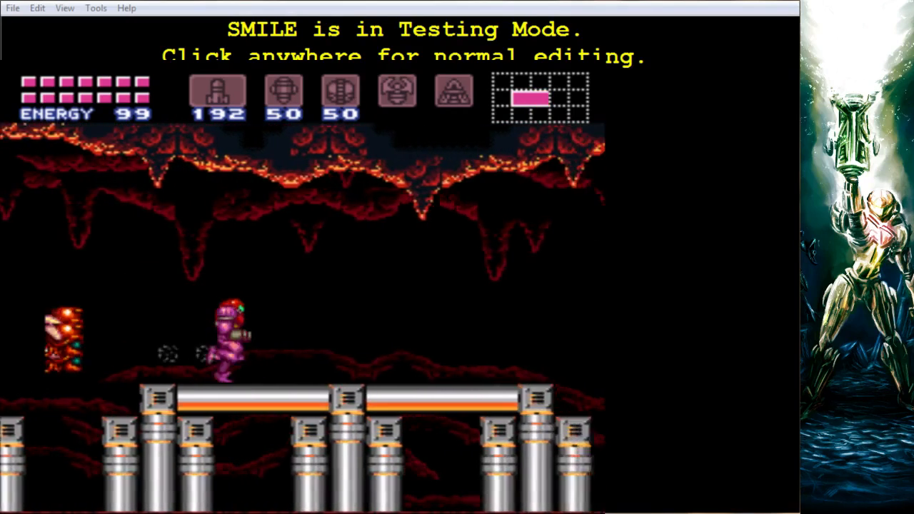
pyautogui.press('x')
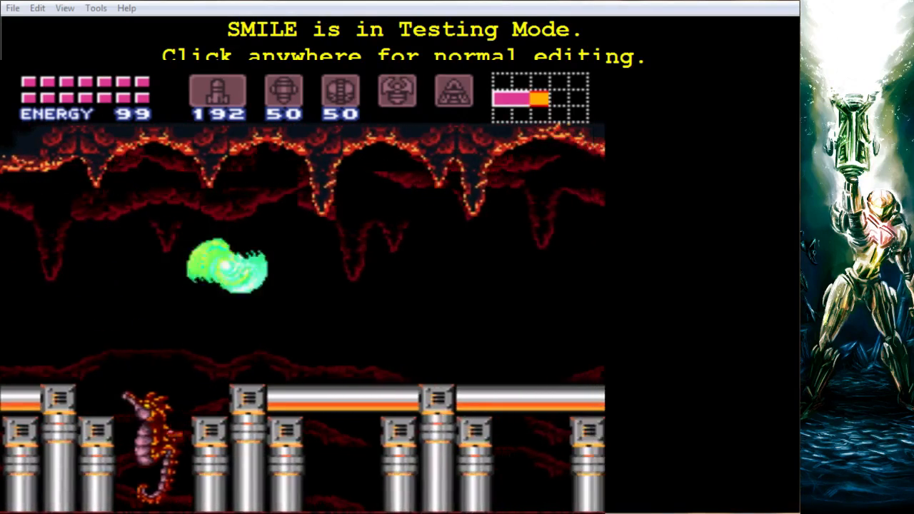
pyautogui.press('Right')
pyautogui.press('x')
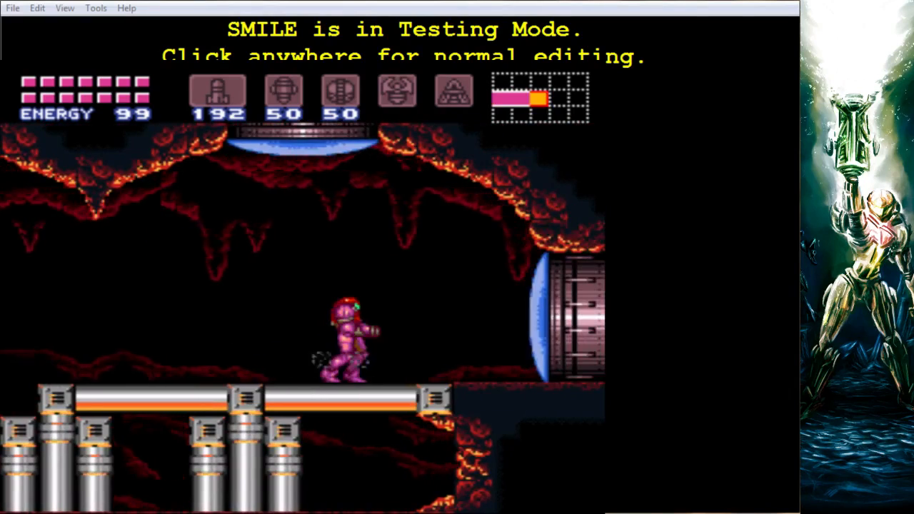
# - Test Samus aiming left and shooting beside the room's right door, and return to normal editing
pyautogui.press('Left')
pyautogui.press('c')
pyautogui.press('Shift_R')
pyautogui.press('s')
pyautogui.press('a')
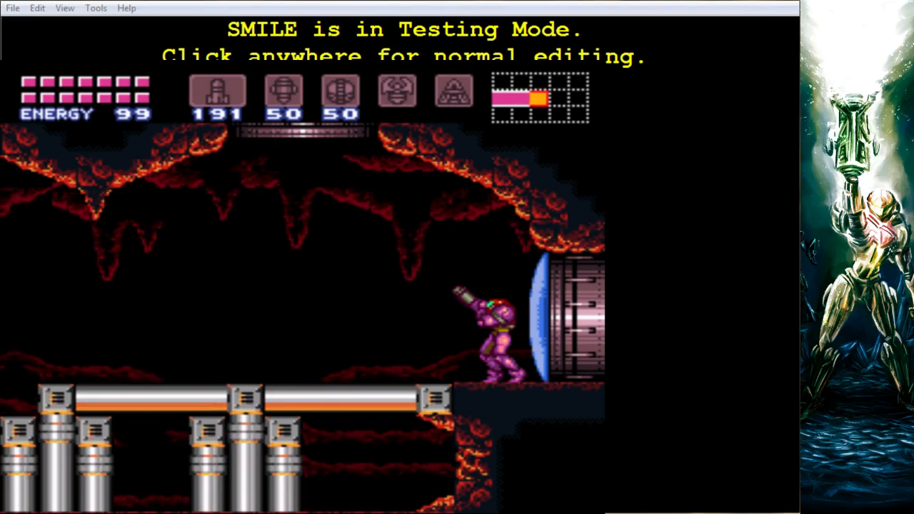
pyautogui.press('d')
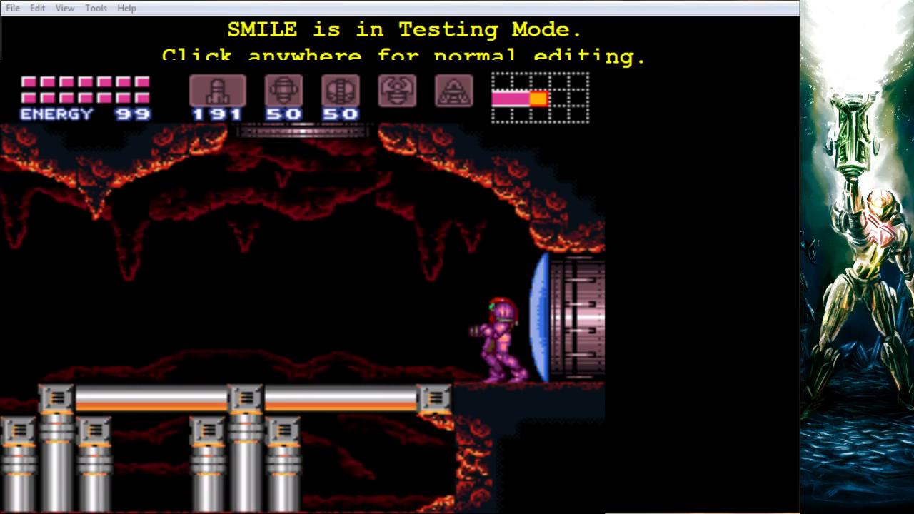
pyautogui.click(742, 269)
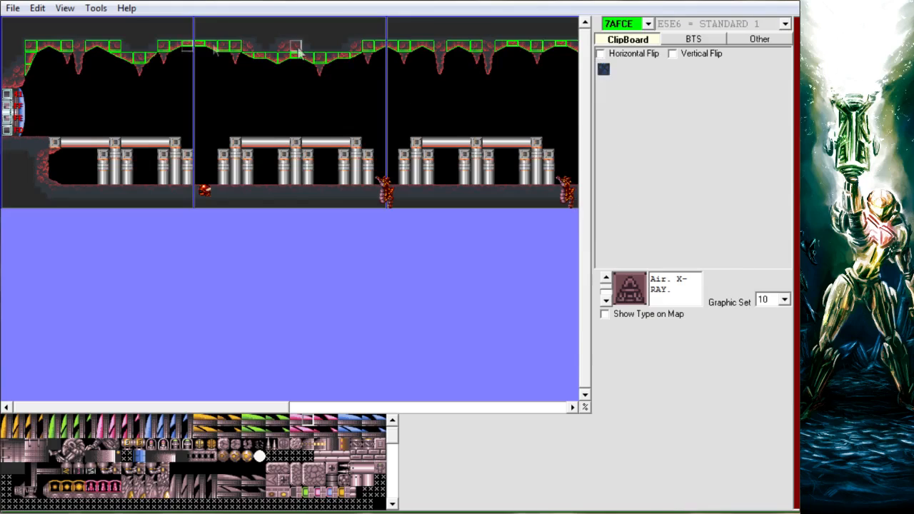
# - Load room 79FE5 and follow its right door into room 79AD9
pyautogui.click(648, 24)
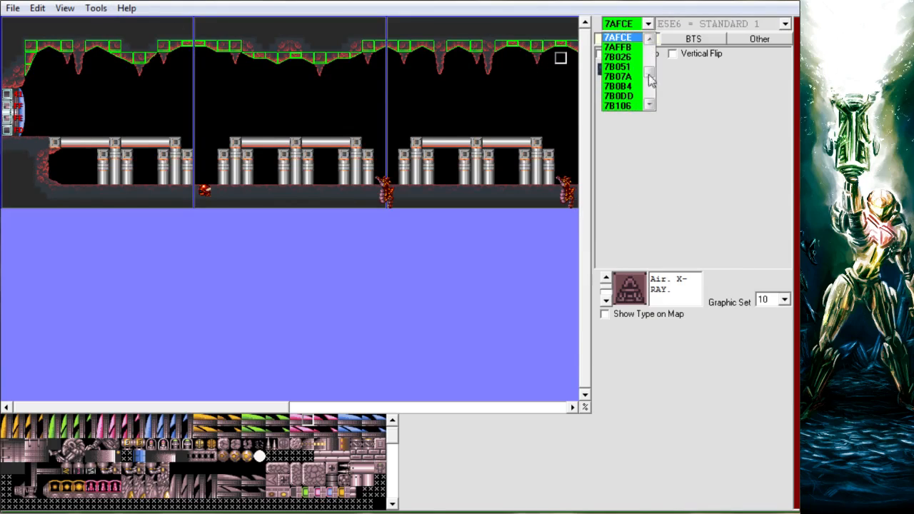
pyautogui.moveTo(650, 74); pyautogui.dragTo(651, 57)
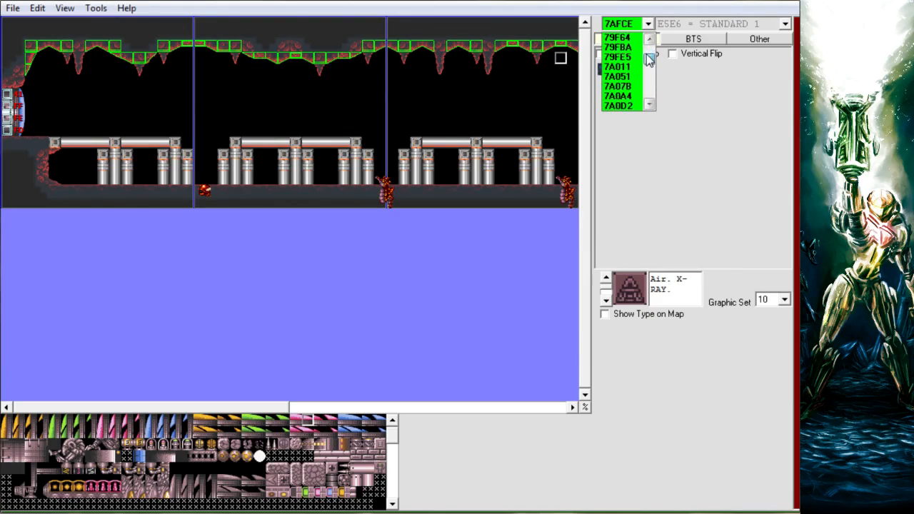
pyautogui.click(637, 61)
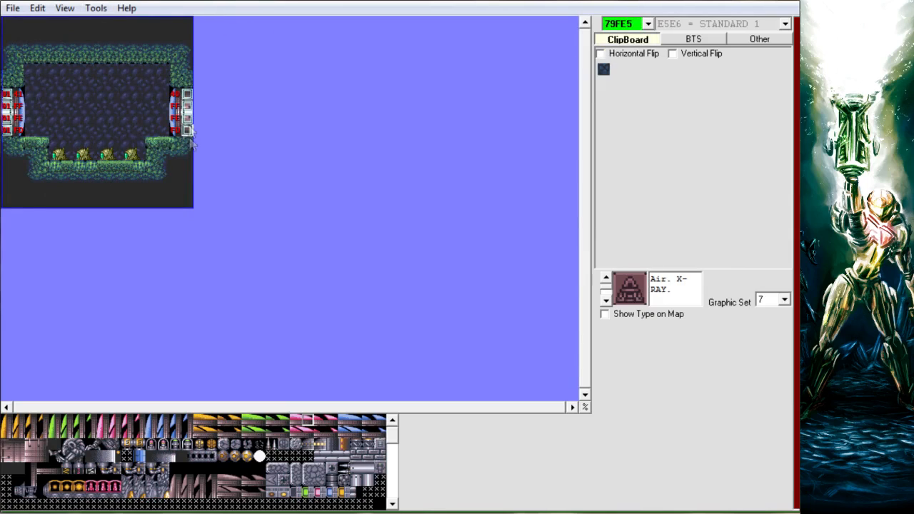
pyautogui.doubleClick(189, 115)
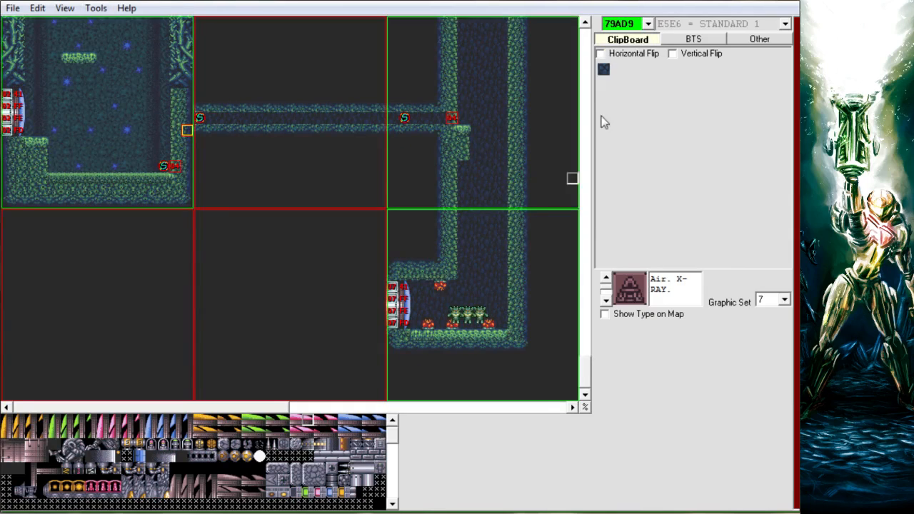
# - Set room 79AD9's FX1 Layer 3 type to 20 - Sky Scrolling and remember the change
pyautogui.moveTo(587, 384); pyautogui.dragTo(598, 51)
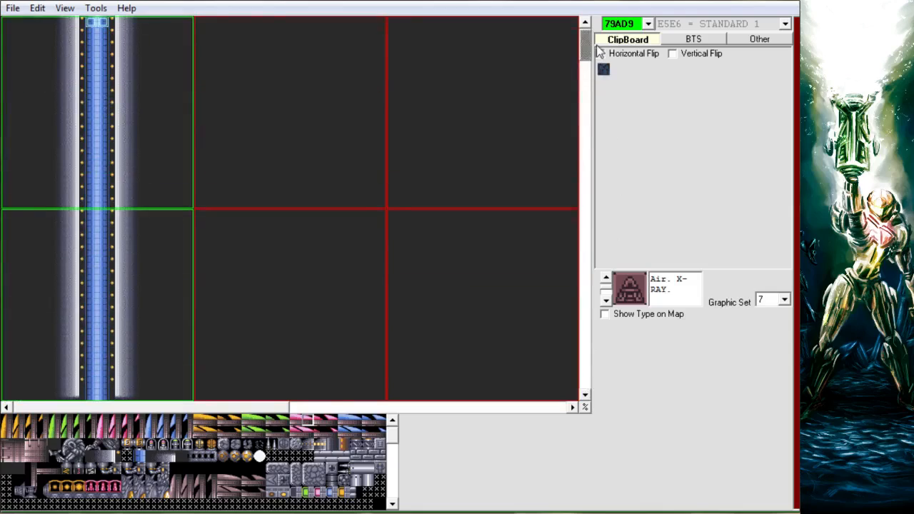
pyautogui.click(37, 8)
pyautogui.click(74, 75)
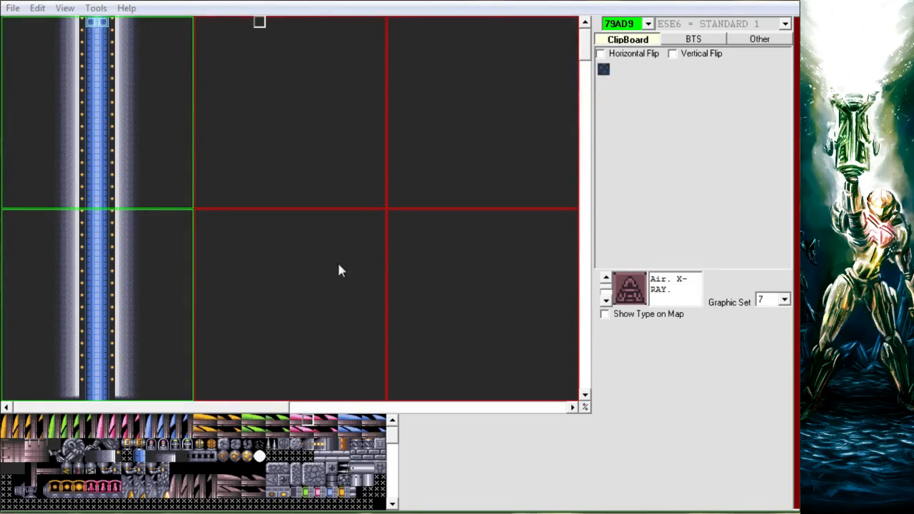
pyautogui.click(421, 130)
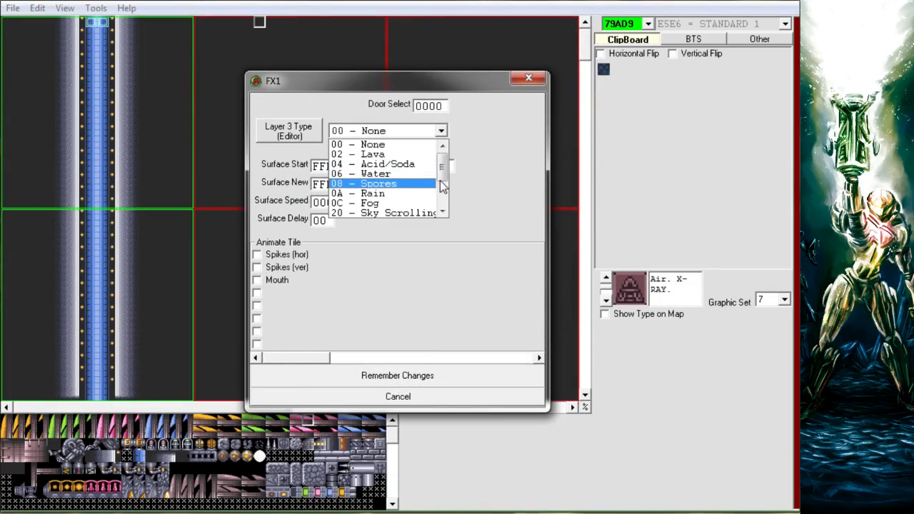
pyautogui.click(429, 212)
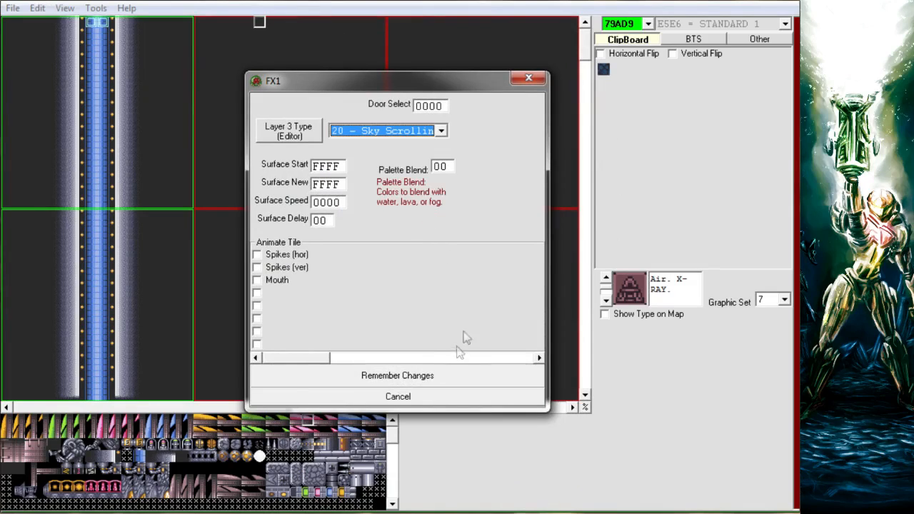
pyautogui.click(441, 382)
# - Play-test room 79AD9 from beside the elevator platform, moving down the shaft and laying a power bomb between the pink doors
pyautogui.click(587, 285)
pyautogui.click(587, 285)
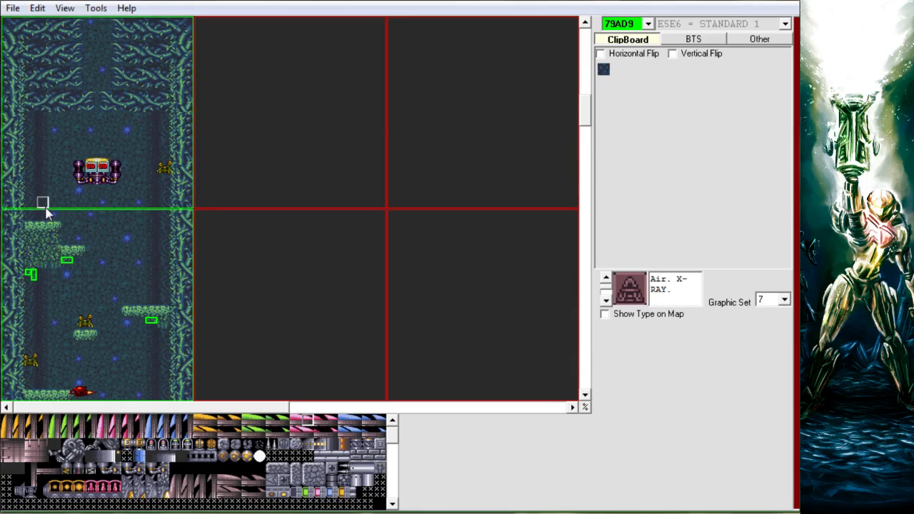
pyautogui.middleClick(45, 208)
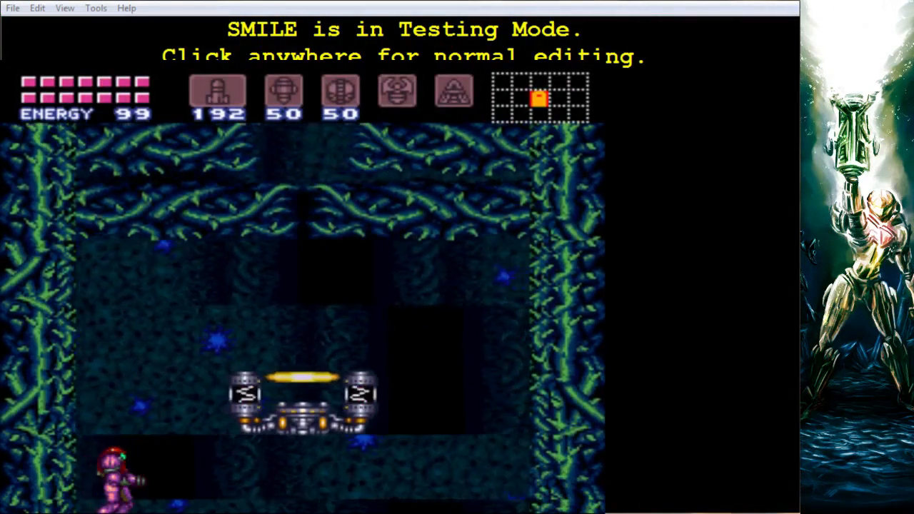
pyautogui.press('x')
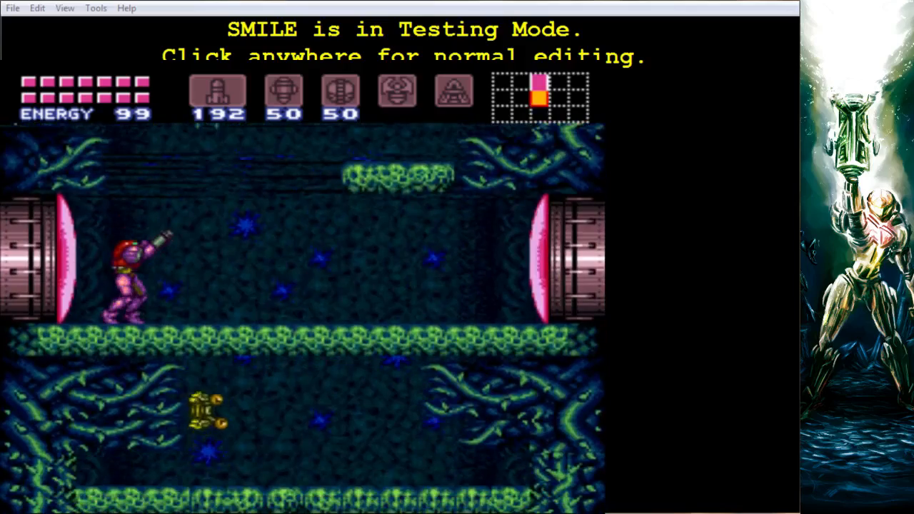
pyautogui.press('shift')
pyautogui.press('shift')
pyautogui.press('shift')
pyautogui.press('Down')
pyautogui.press('Down')
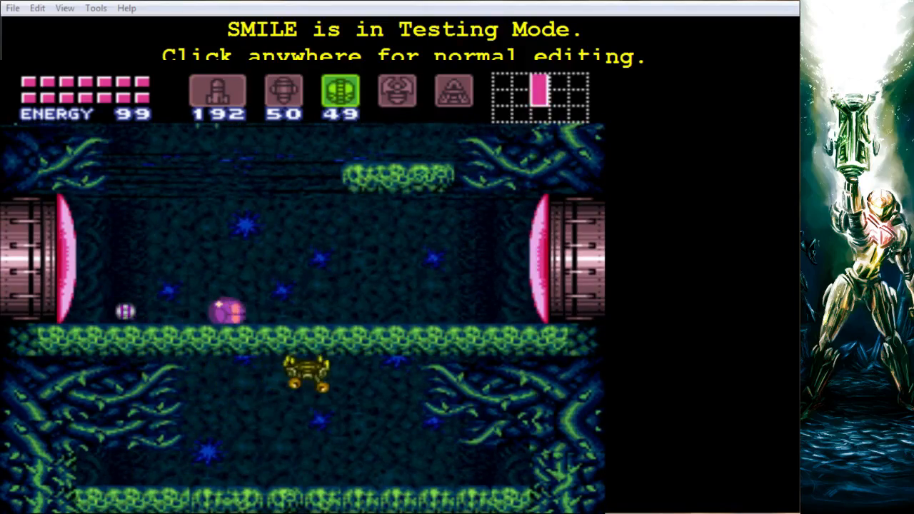
# - Test the background scrolling in the lower shaft with Samus on the small floating platform, and return to normal editing
pyautogui.press('a')
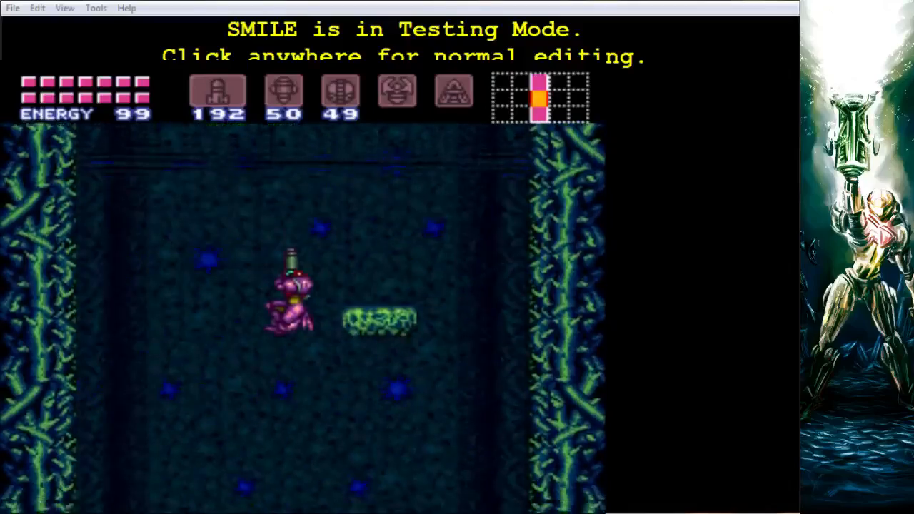
pyautogui.press('Right')
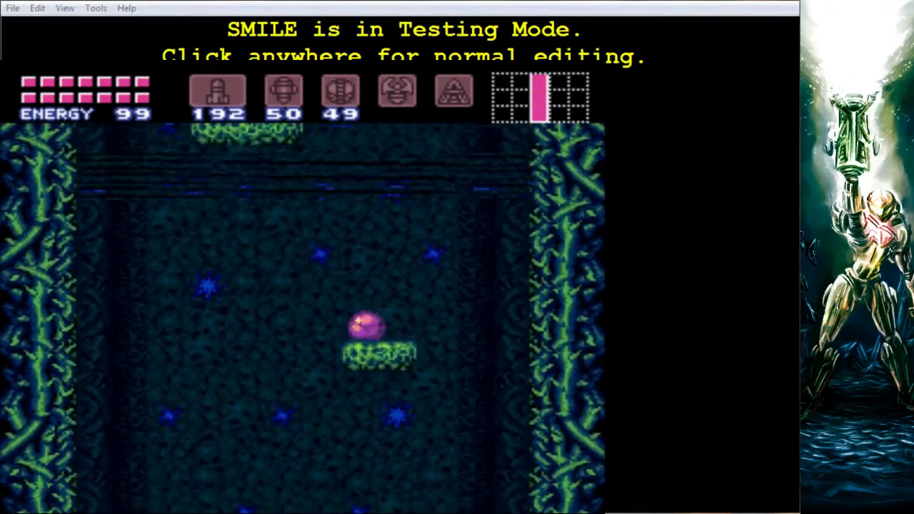
pyautogui.press('x')
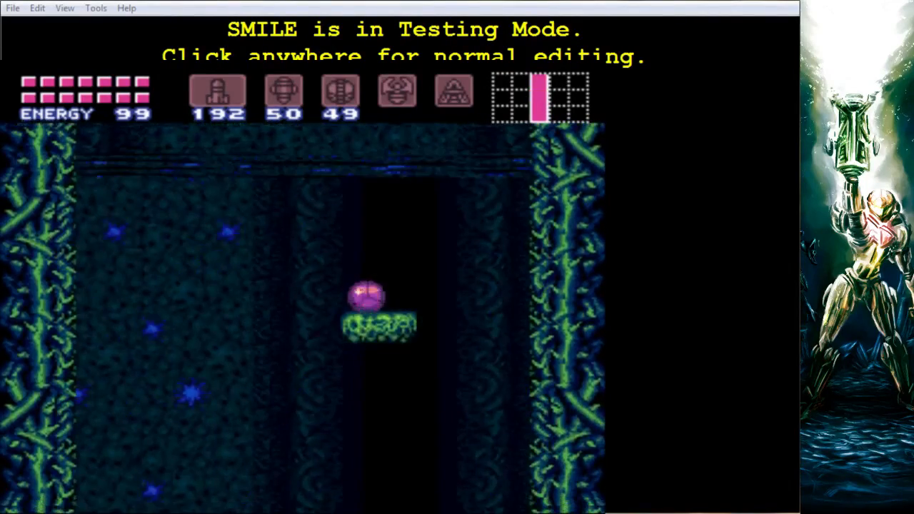
pyautogui.press('x')
pyautogui.press('x')
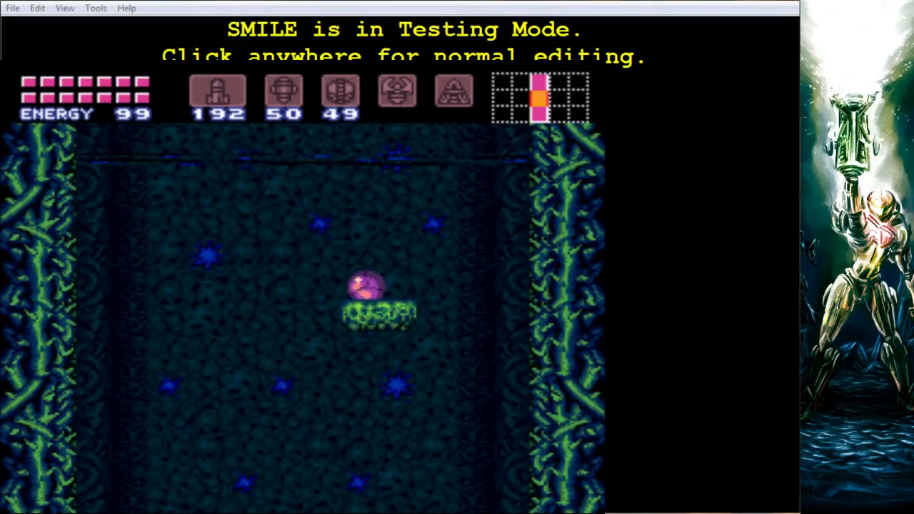
pyautogui.click(151, 39)
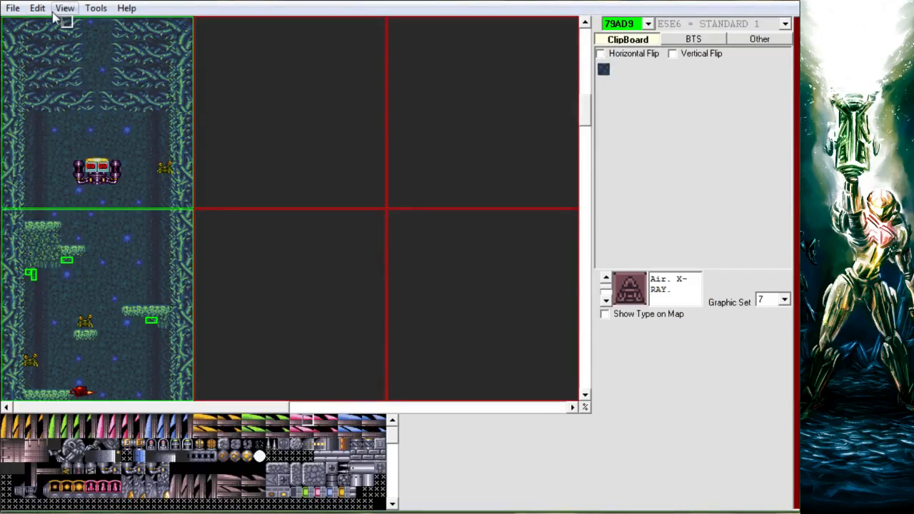
# - Follow the left pink door in room 79AD9's shaft into room 79C5E
pyautogui.click(37, 8)
pyautogui.click(66, 78)
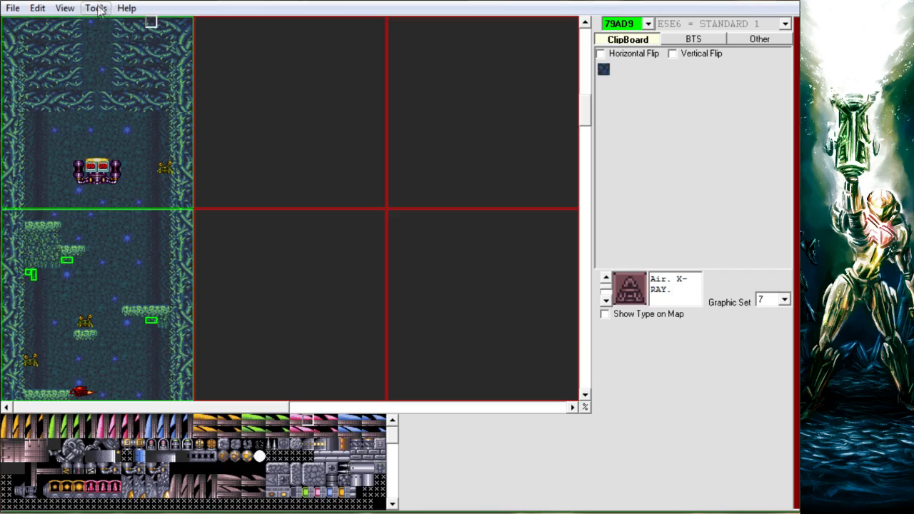
pyautogui.scroll(-5, 588, 313)
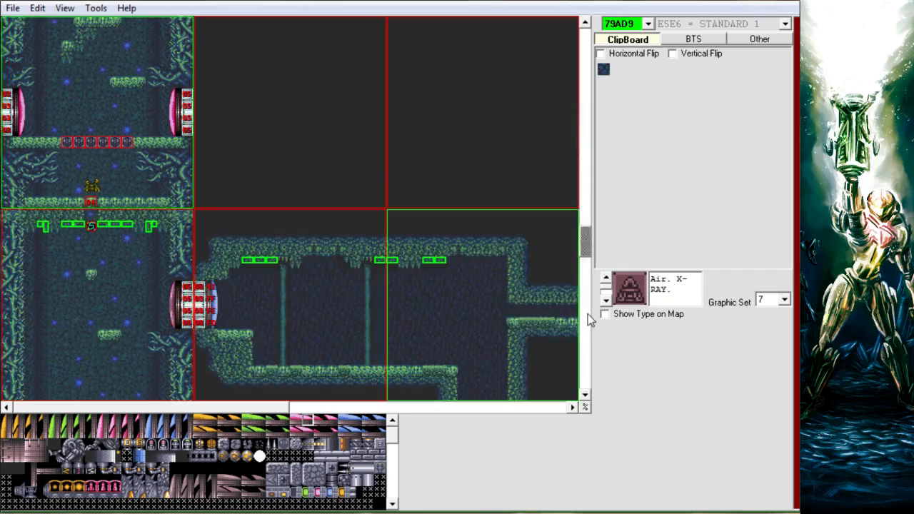
pyautogui.doubleClick(7, 124)
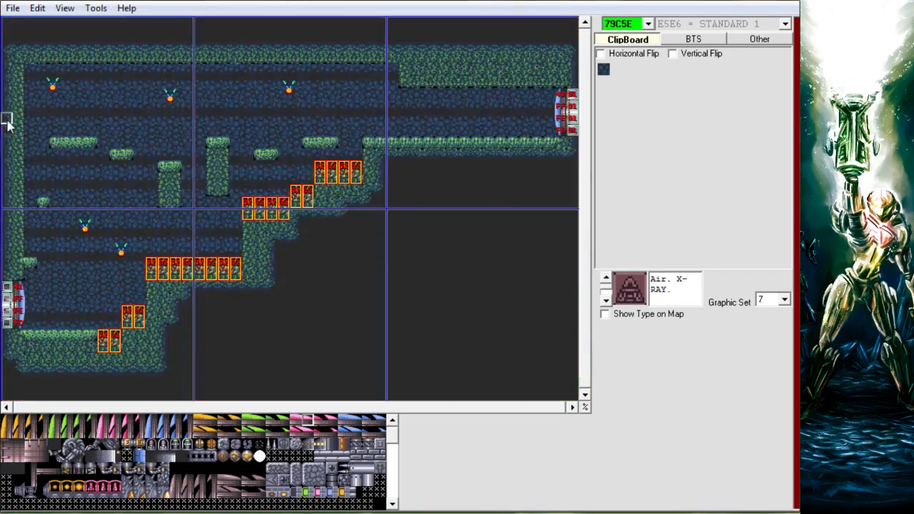
# - Choose 24 - Fireflea FX as room 79C5E's FX1 Layer 3 type and remember the changes
pyautogui.click(37, 8)
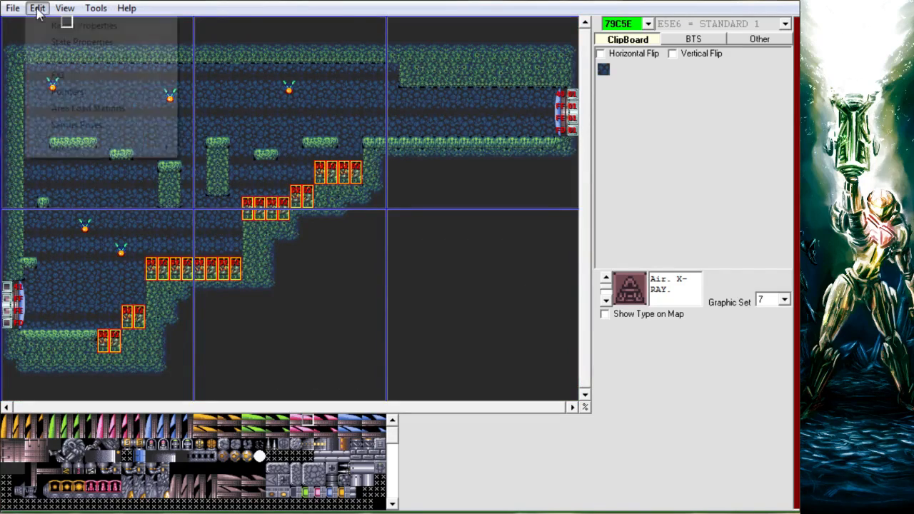
pyautogui.click(91, 75)
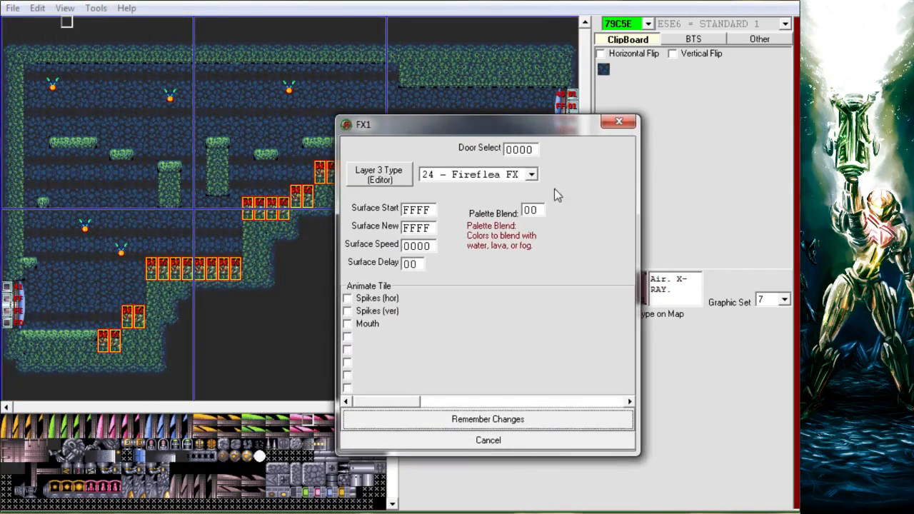
pyautogui.click(532, 175)
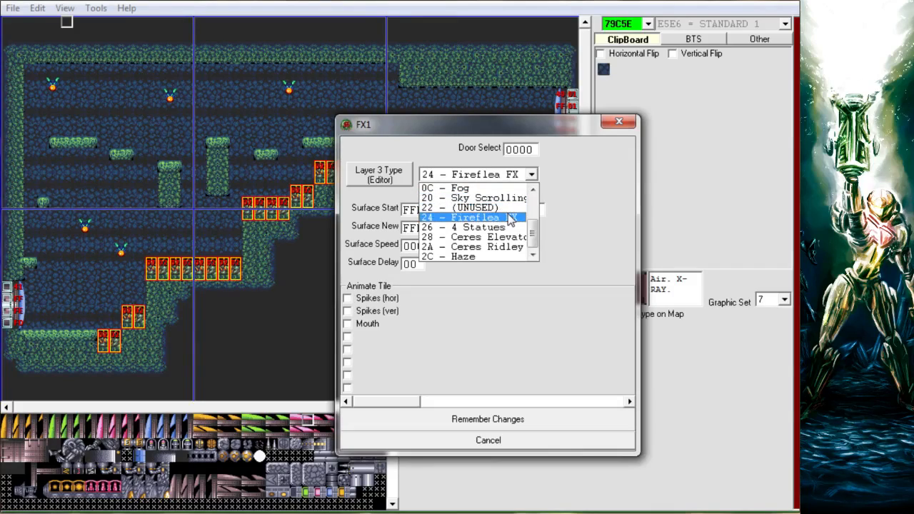
pyautogui.click(511, 217)
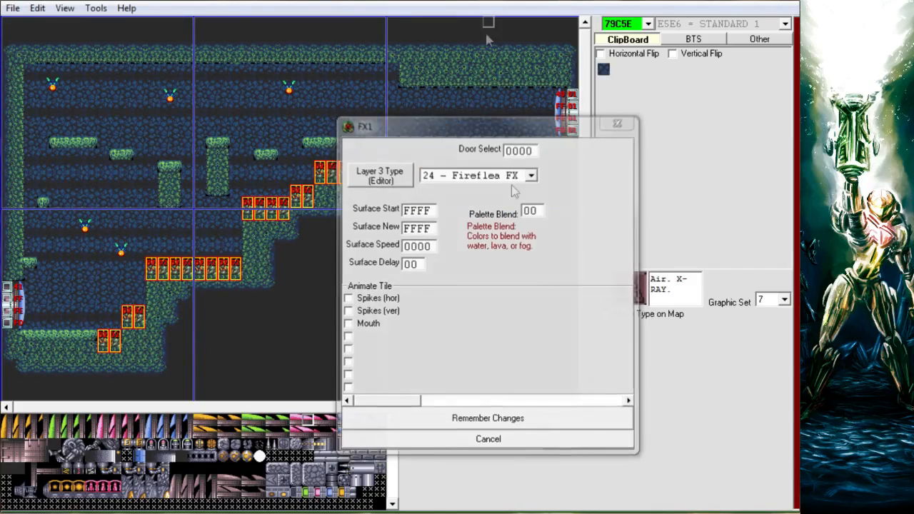
pyautogui.click(535, 421)
# - Play-test room 79C5E from the corridor beside the right door, selecting missiles and shooting at the first fireflea
pyautogui.middleClick(519, 114)
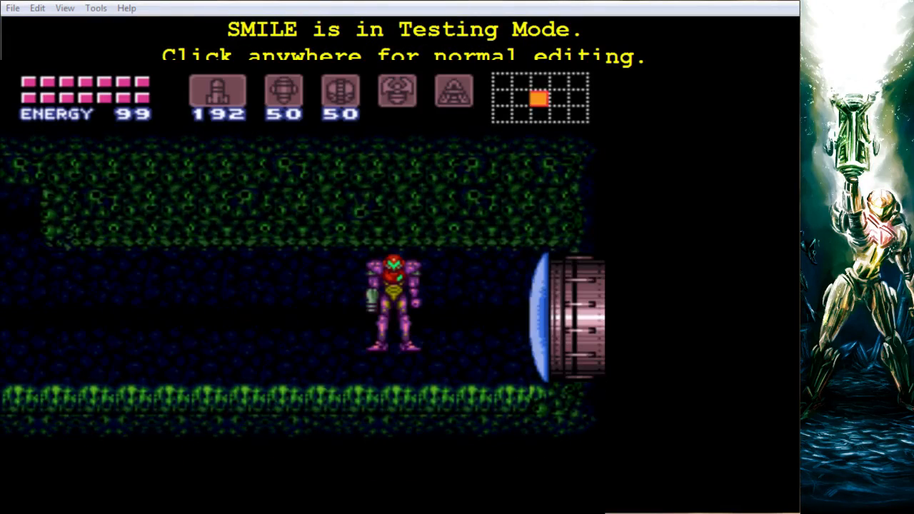
pyautogui.press('Left')
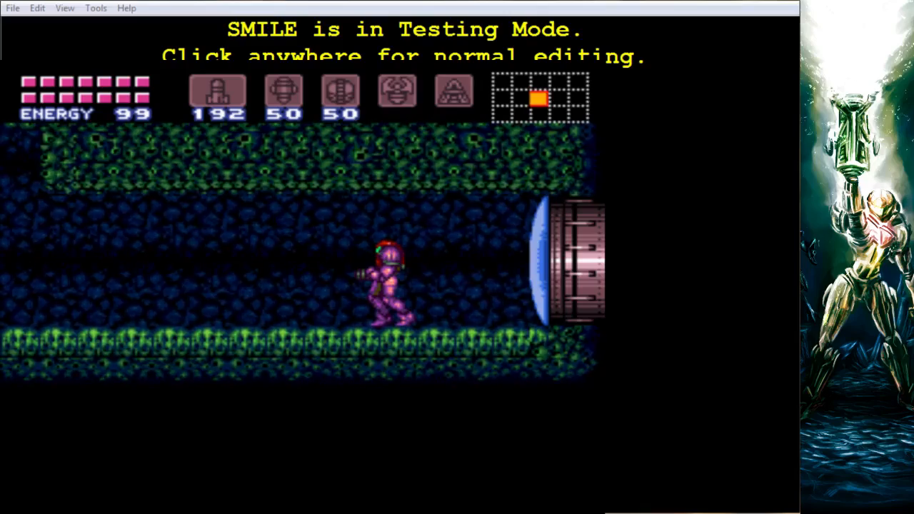
pyautogui.press('Up')
pyautogui.press('Left')
pyautogui.press('shift')
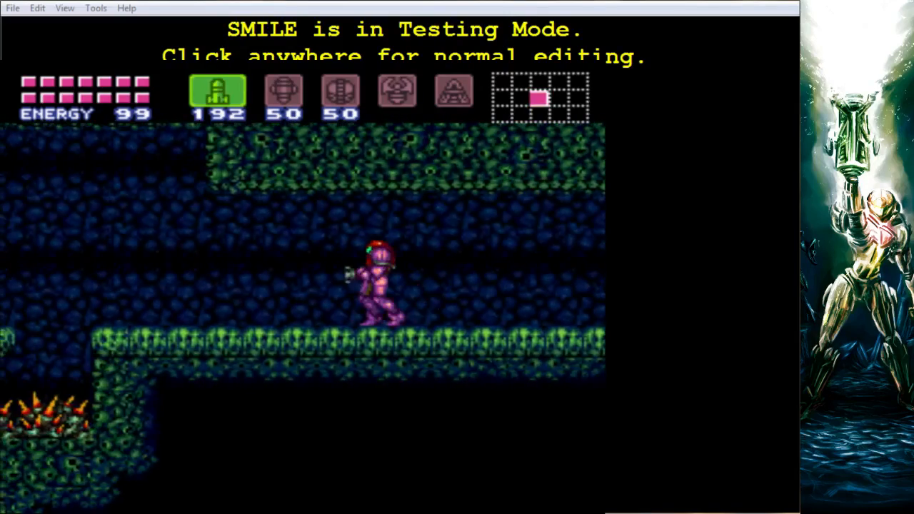
pyautogui.press('x')
pyautogui.press('s')
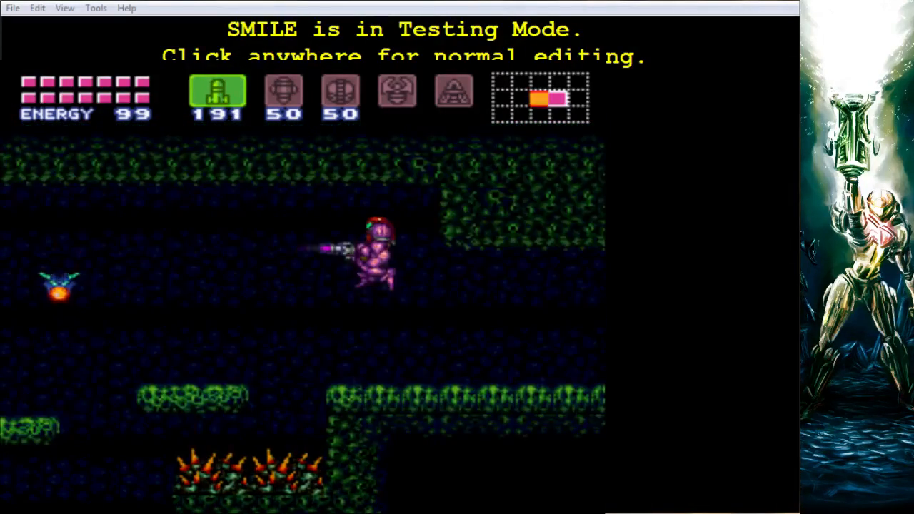
pyautogui.press('Right')
pyautogui.press('c')
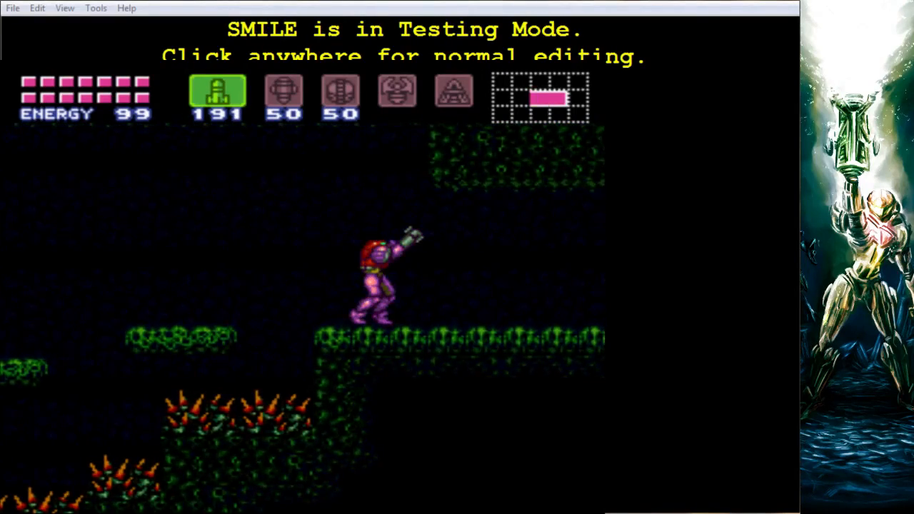
# - Test the Fireflea lighting by jumping left across the platforms, firing missiles at firefleas, and dropping toward the lower-left door
pyautogui.press('Left')
pyautogui.press('x')
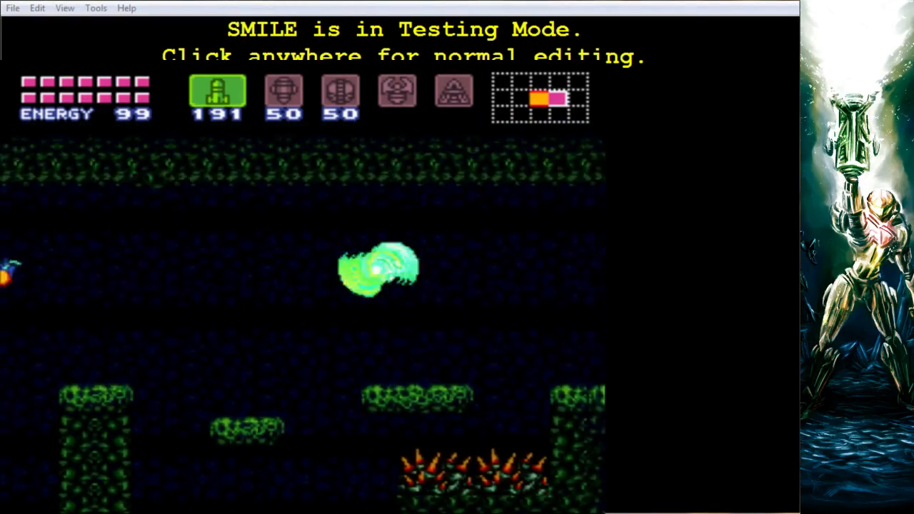
pyautogui.press('s')
pyautogui.press('x')
pyautogui.press('s')
pyautogui.press('x')
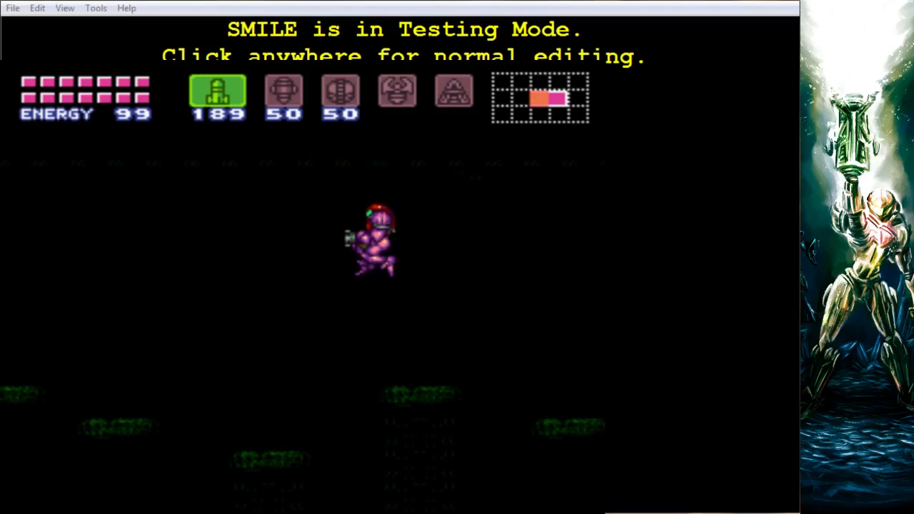
pyautogui.press('s')
pyautogui.press('x')
pyautogui.press('s')
pyautogui.press('Left')
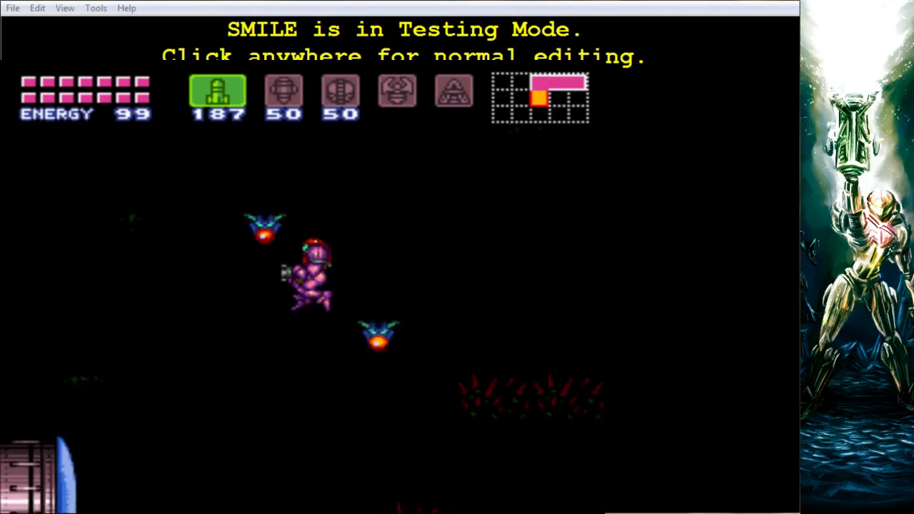
# - Shoot the two firefleas near the lower-left door with missiles, end the play-test and return to normal editing
pyautogui.press('Right')
pyautogui.press('d')
pyautogui.press('x')
pyautogui.press('c')
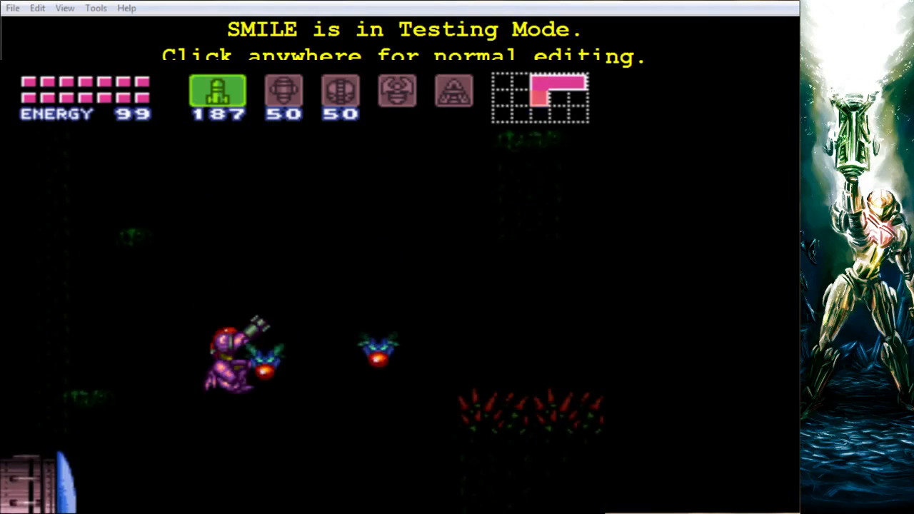
pyautogui.press('s')
pyautogui.press('x')
pyautogui.press('s')
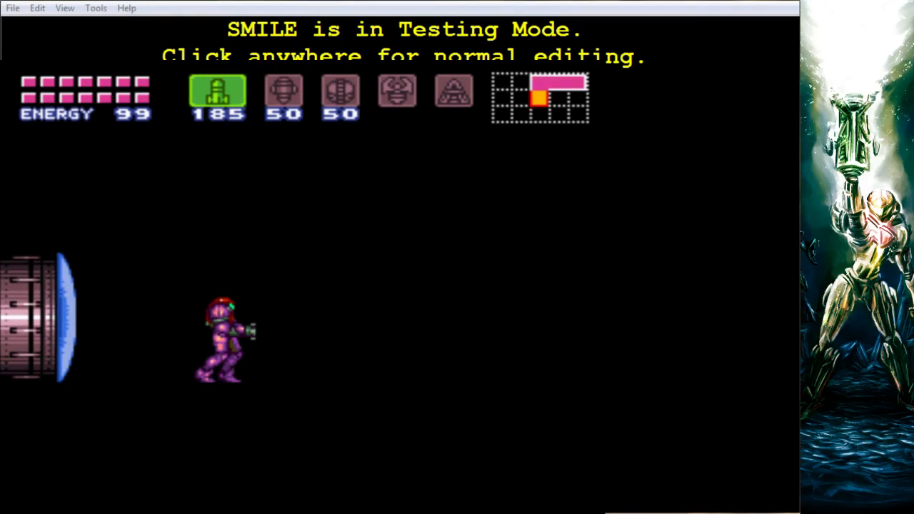
pyautogui.hotkey('alt', 'F4')
pyautogui.click(383, 264)
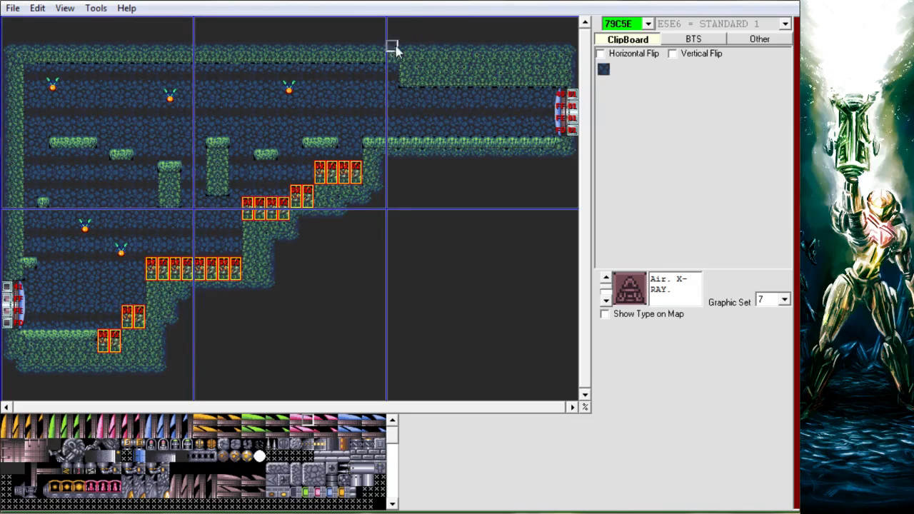
# - Toggle the display of room 79C5E's tile layers off and on to compare its foreground and background
pyautogui.press('F2')
pyautogui.press('F1')
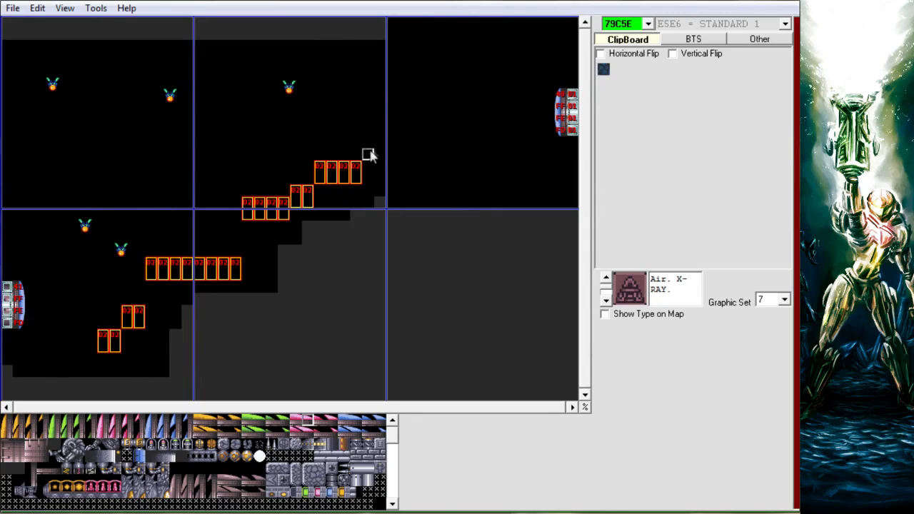
pyautogui.press('F1')
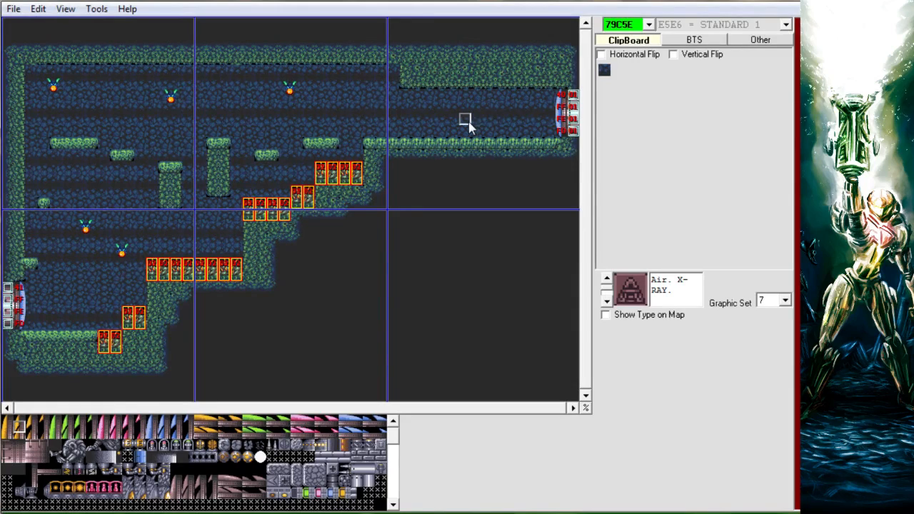
pyautogui.press('F1')
pyautogui.press('F1')
pyautogui.press('F2')
pyautogui.press('F2')
# - Play-test room 79C5E again from the right corridor, selecting missiles and shooting the nearest fireflea while running left
pyautogui.middleClick(469, 118)
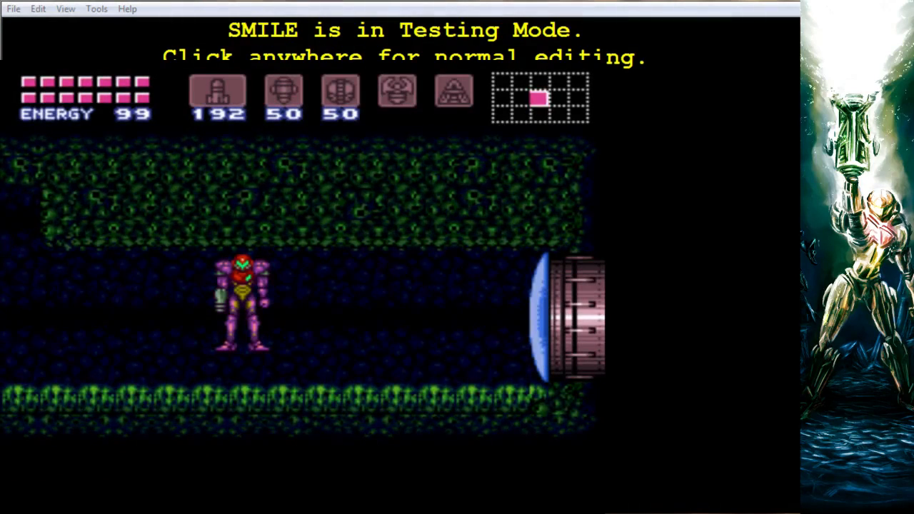
pyautogui.press('Right')
pyautogui.press('shift')
pyautogui.press('Right')
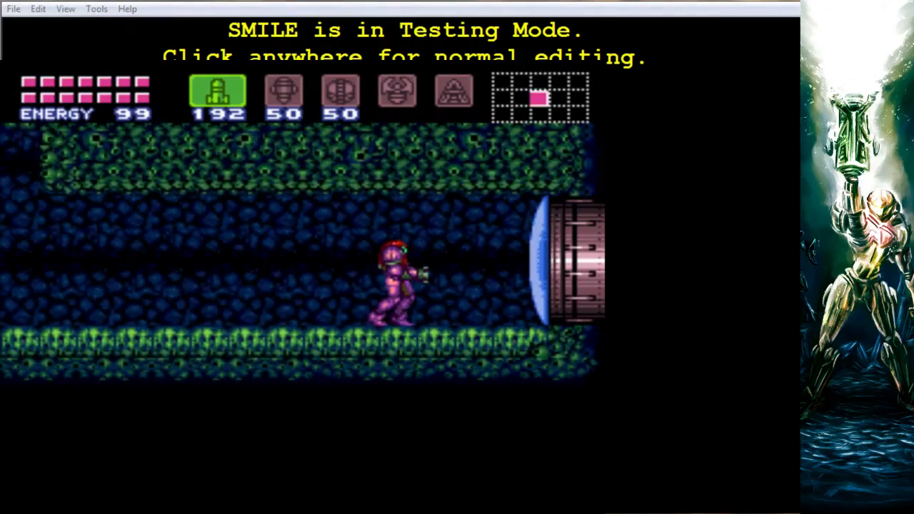
pyautogui.press('Right')
pyautogui.press('Left')
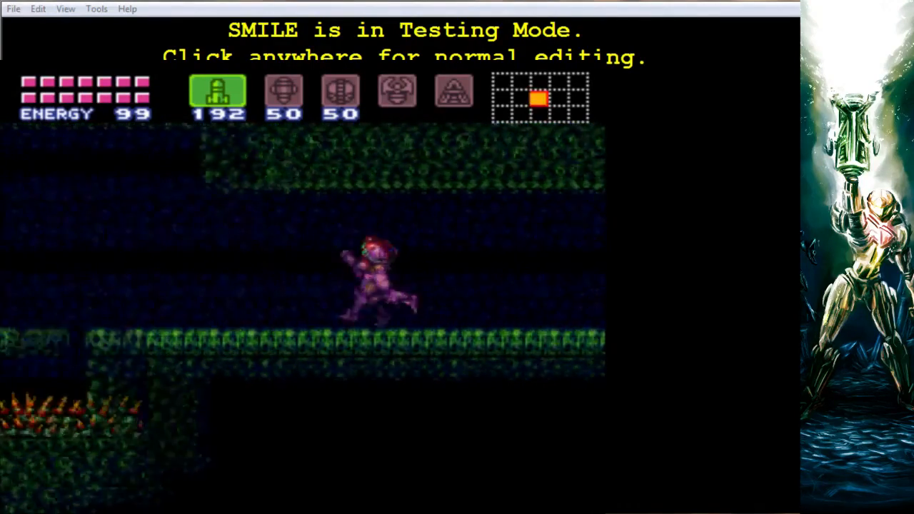
pyautogui.press('x')
pyautogui.press('s')
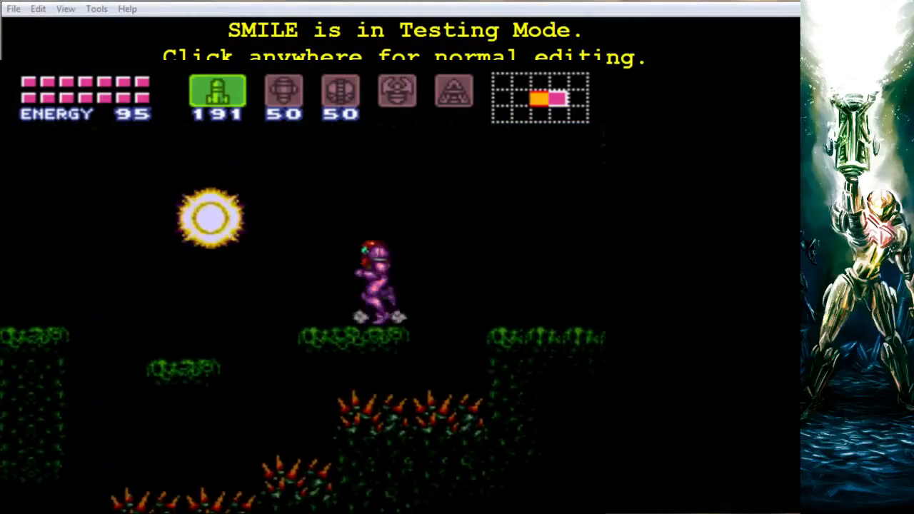
# - Check the room's lighting by shooting at firefleas across the upper platforms and dropping to the floor beside the lower-left door
pyautogui.press('x')
pyautogui.press('s')
pyautogui.press('x')
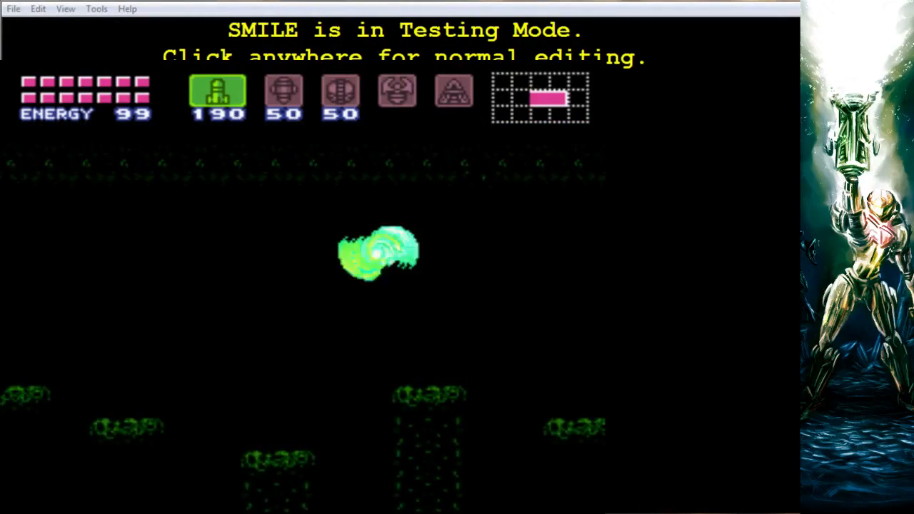
pyautogui.press('s')
pyautogui.press('x')
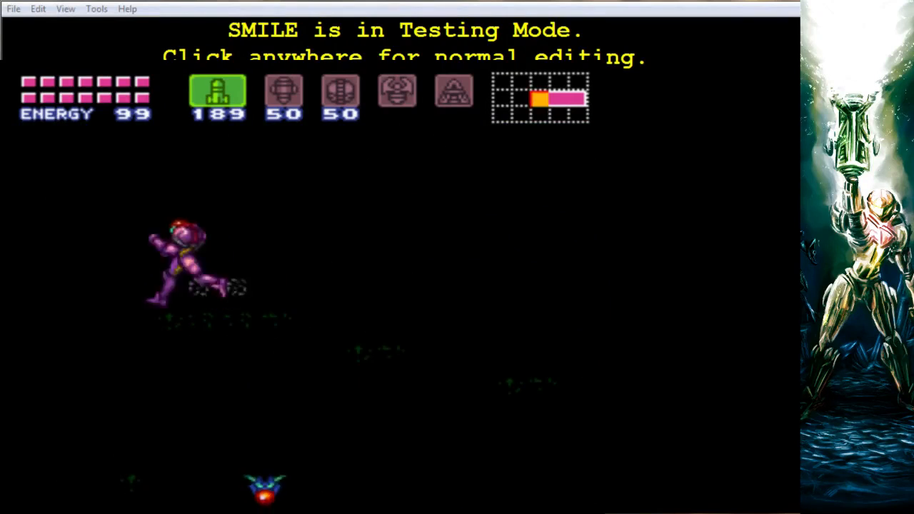
pyautogui.press('Right')
pyautogui.press('Left')
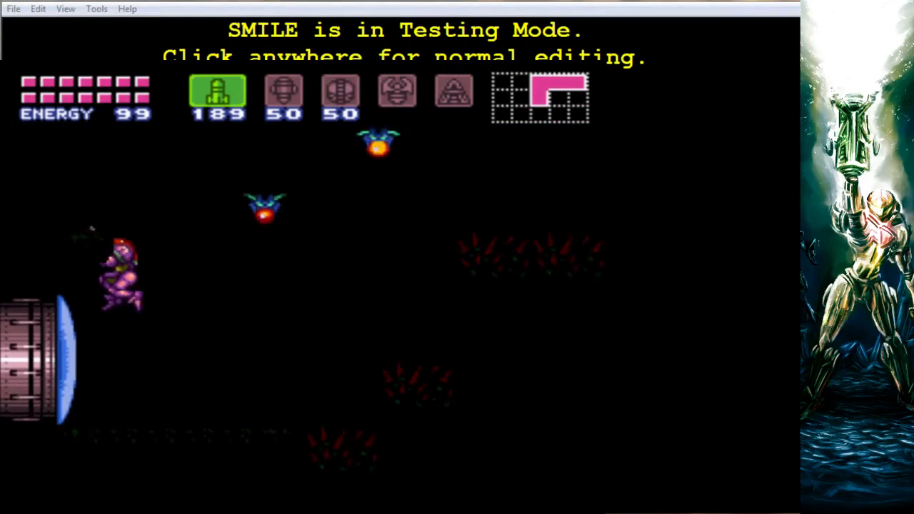
pyautogui.press('Right')
pyautogui.press('Left')
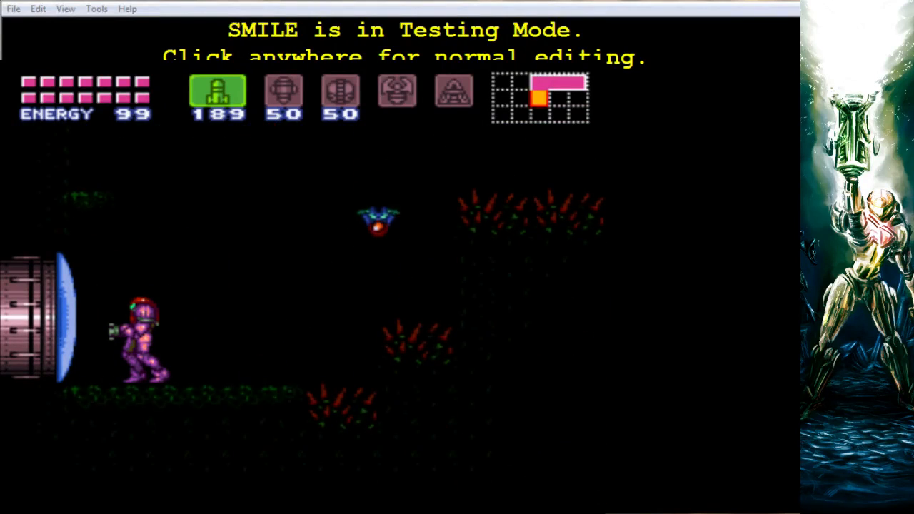
# - Test visibility in the dark left shaft by jumping between the lower-left door's floor and the small ledges above it
pyautogui.press('Right')
pyautogui.press('Left')
pyautogui.press('Right')
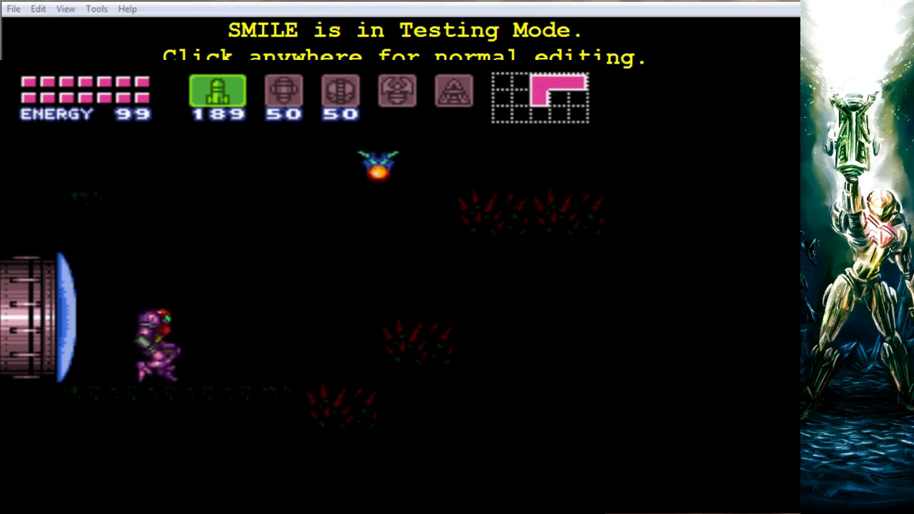
pyautogui.press('x')
pyautogui.press('Left')
pyautogui.press('Right')
pyautogui.press('x')
pyautogui.press('Right')
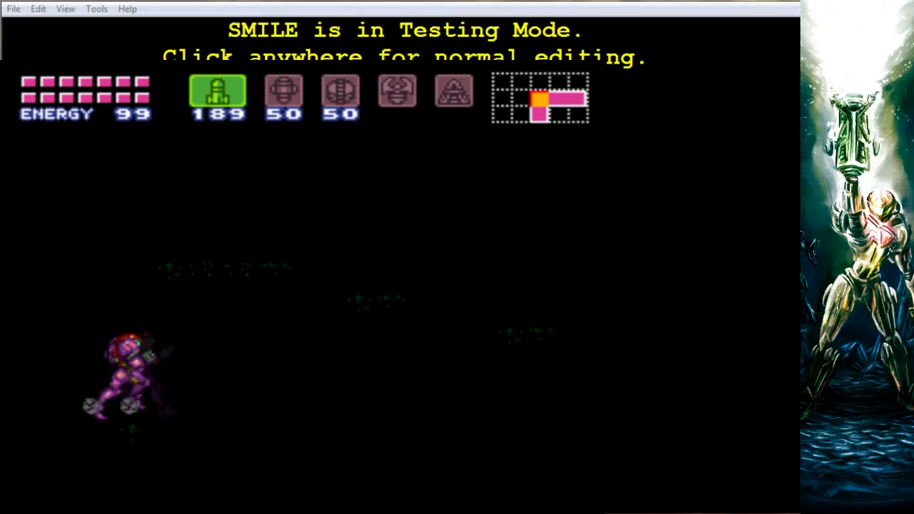
pyautogui.press('Left')
pyautogui.press('Right')
pyautogui.press('x')
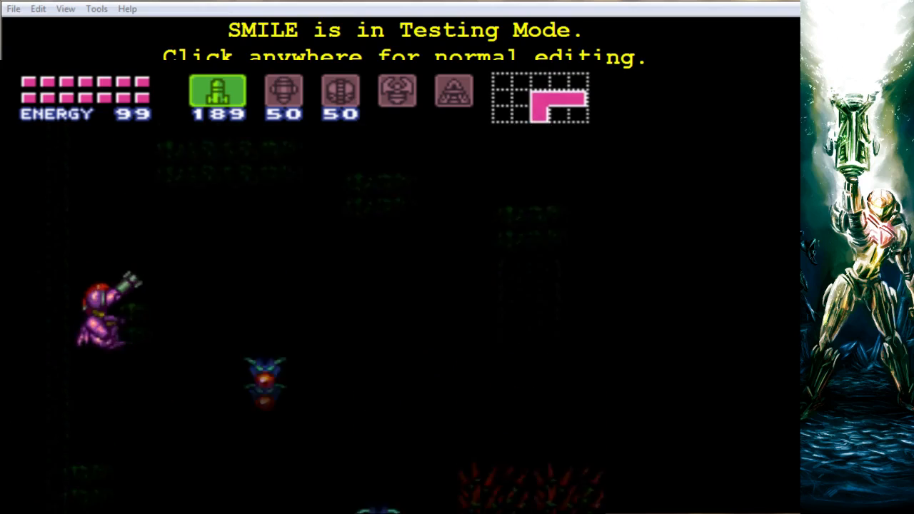
# - Jump Samus up and right onto the short pillar among the upper platforms and fire a missile from there
pyautogui.press('Right')
pyautogui.press('x')
pyautogui.press('Right')
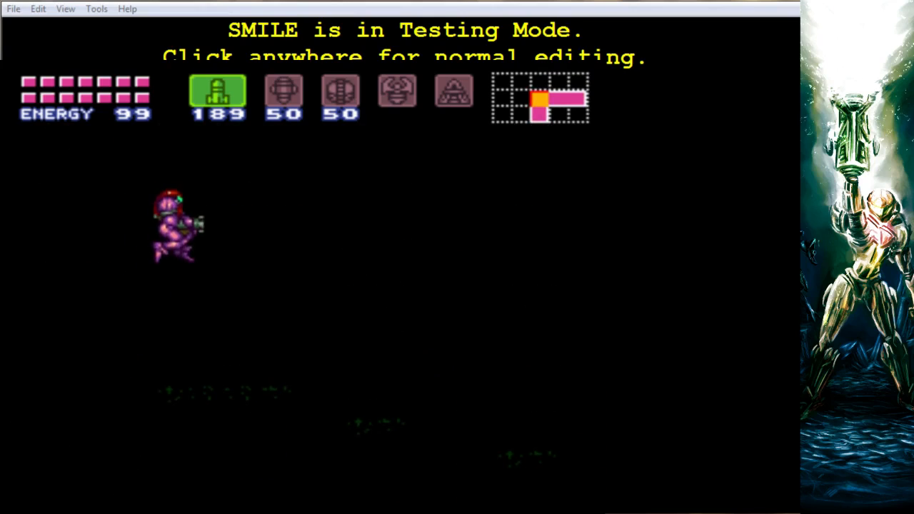
pyautogui.press('Right')
pyautogui.press('x')
pyautogui.press('x')
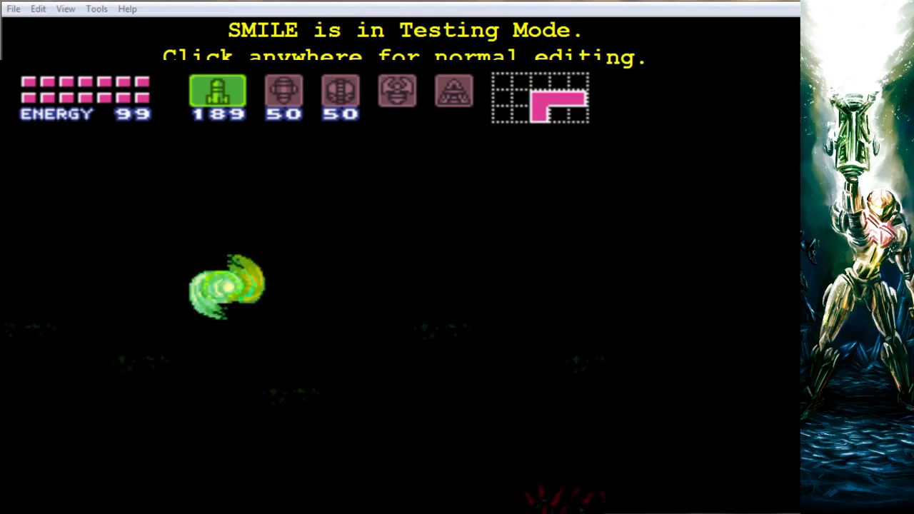
pyautogui.press('x')
pyautogui.press('x')
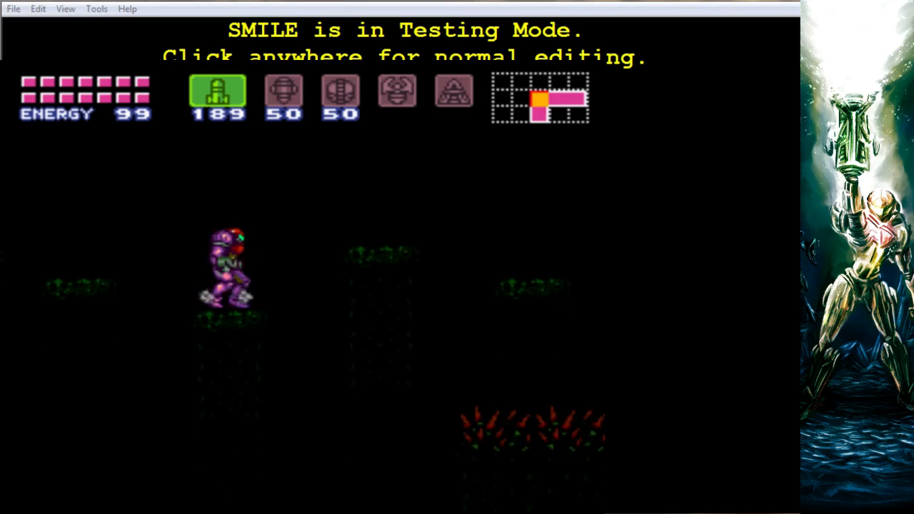
pyautogui.press('x')
pyautogui.press('s')
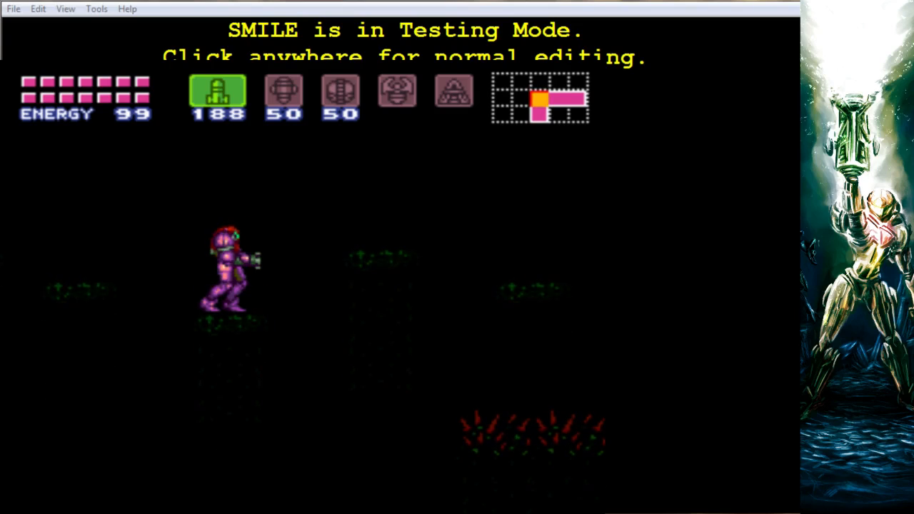
# - Return to normal editing and mark the short pillar among the upper platforms of room 79C5E
pyautogui.click(728, 302)
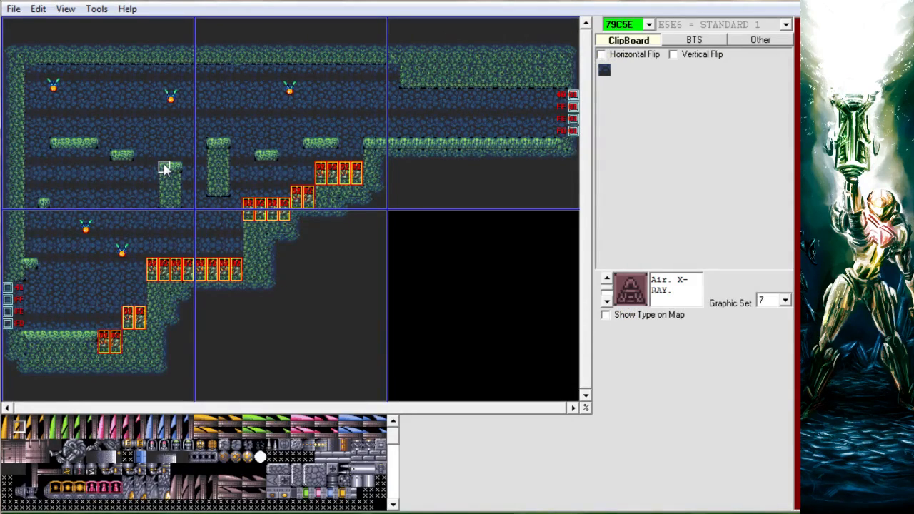
pyautogui.moveTo(164, 168); pyautogui.dragTo(179, 206)
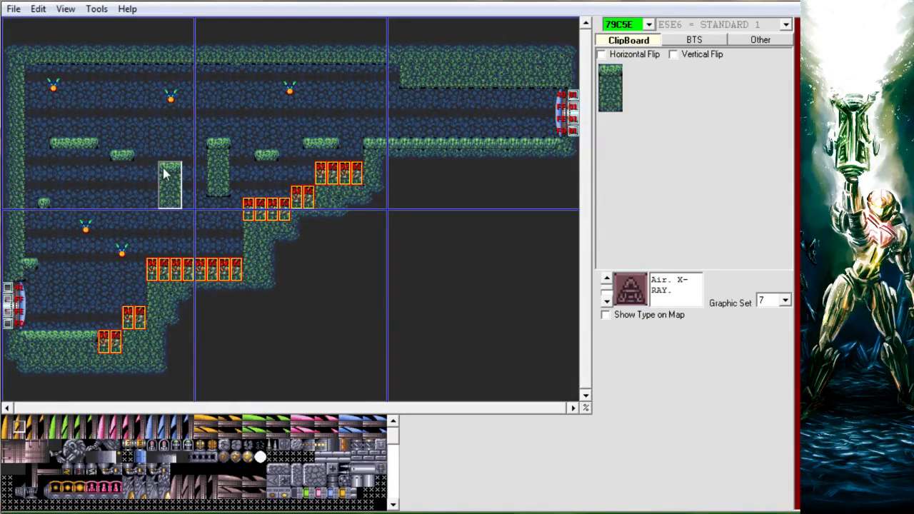
pyautogui.rightClick(452, 119)
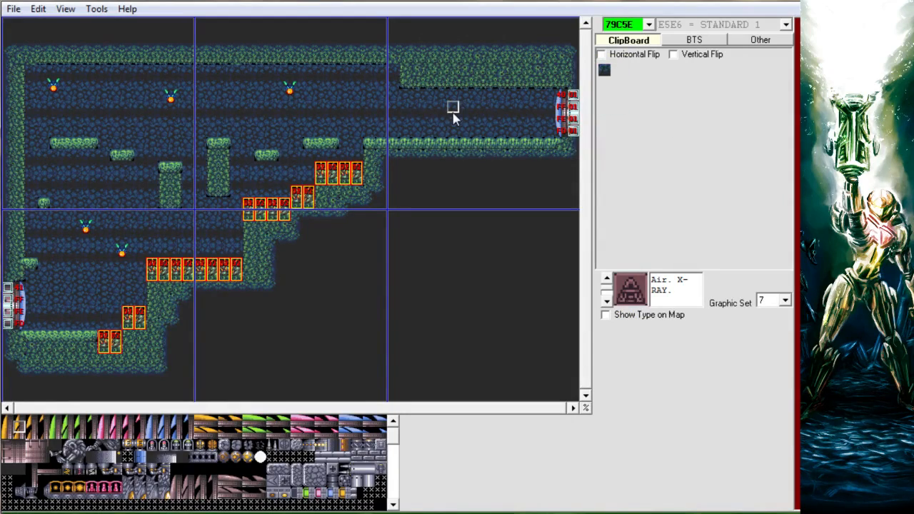
# - Play-test room 79C5E from the right corridor, selecting missiles and firing while running left toward the first fireflea
pyautogui.middleClick(454, 113)
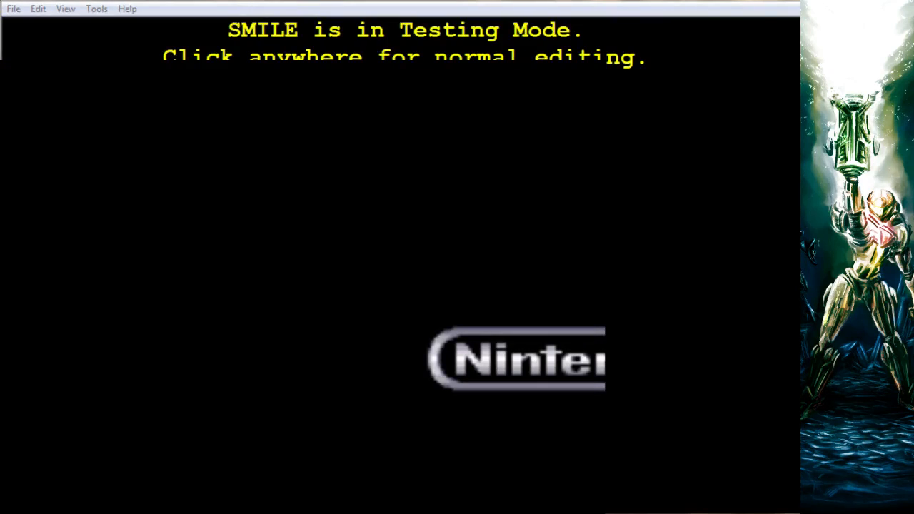
pyautogui.press('Tab')
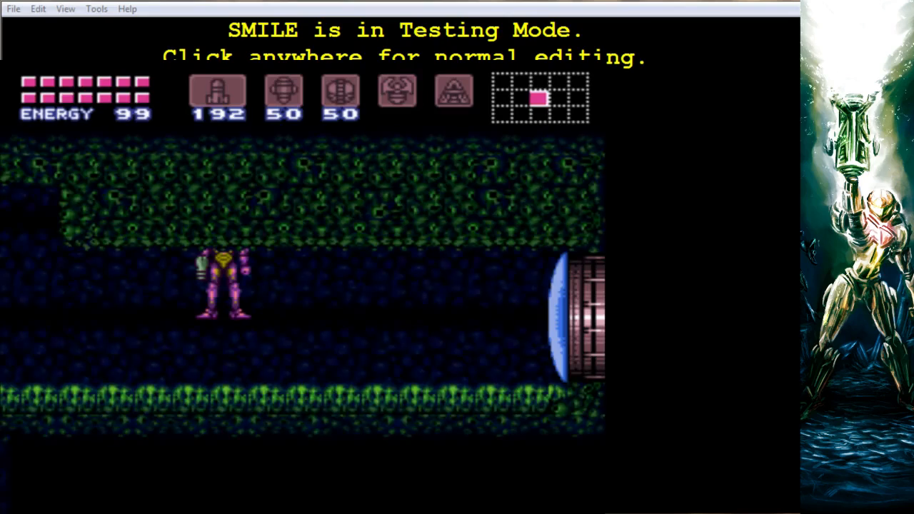
pyautogui.press('Left')
pyautogui.press('space')
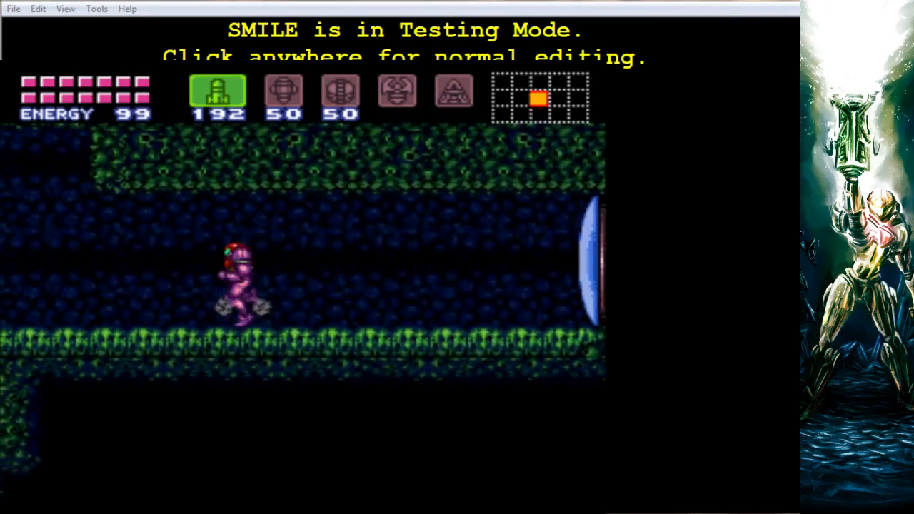
pyautogui.press('d')
pyautogui.press('Left')
pyautogui.press('v')
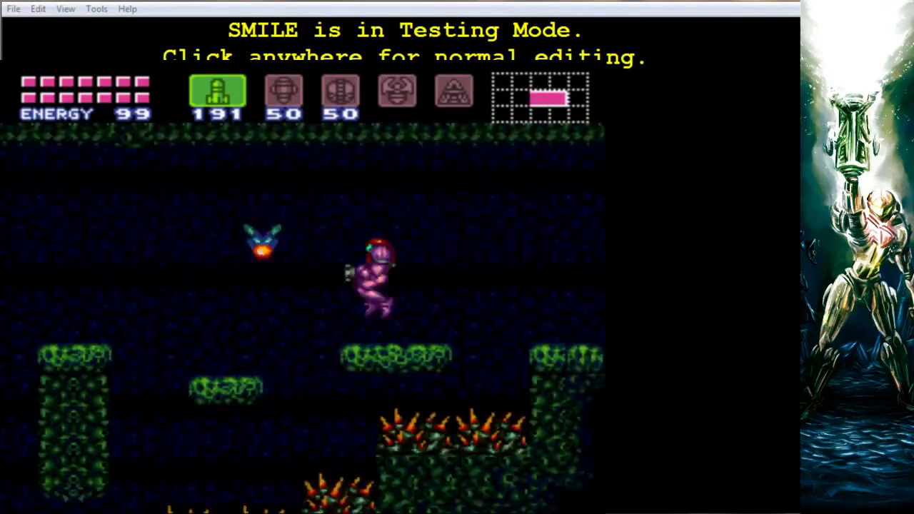
# - Shoot the first fireflea and jump left across the small floating platforms to the top of the tall pillar
pyautogui.press('d')
pyautogui.hotkey('s', 'd')
pyautogui.press('Left')
pyautogui.press('v')
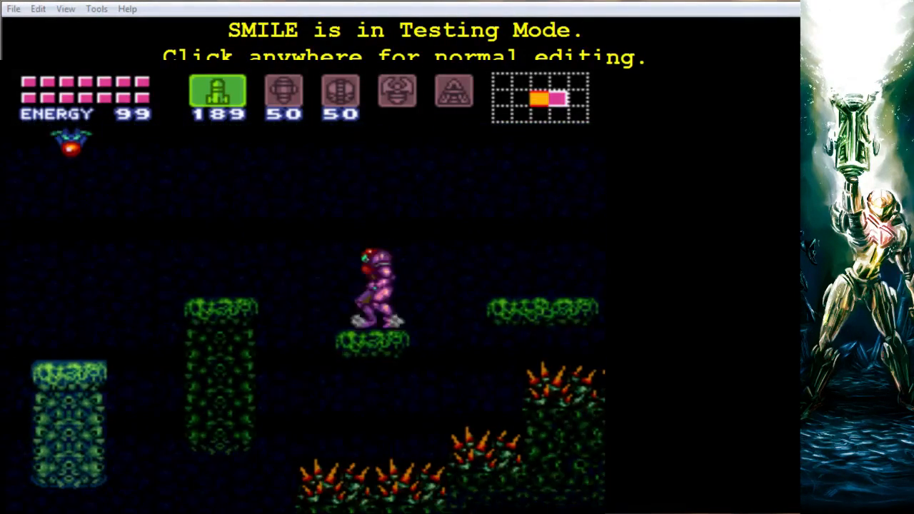
pyautogui.press('Left')
pyautogui.press('v')
pyautogui.press('s')
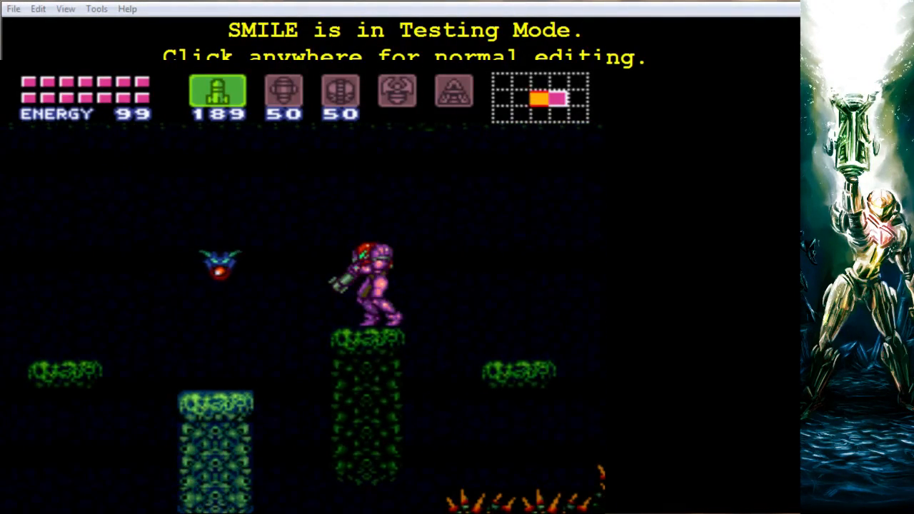
# - Shoot the fireflea beyond the tall pillar and compare the short pillar's brightness with the darkened platforms around it
pyautogui.press('s')
pyautogui.press('d')
pyautogui.press('Left')
pyautogui.press('v')
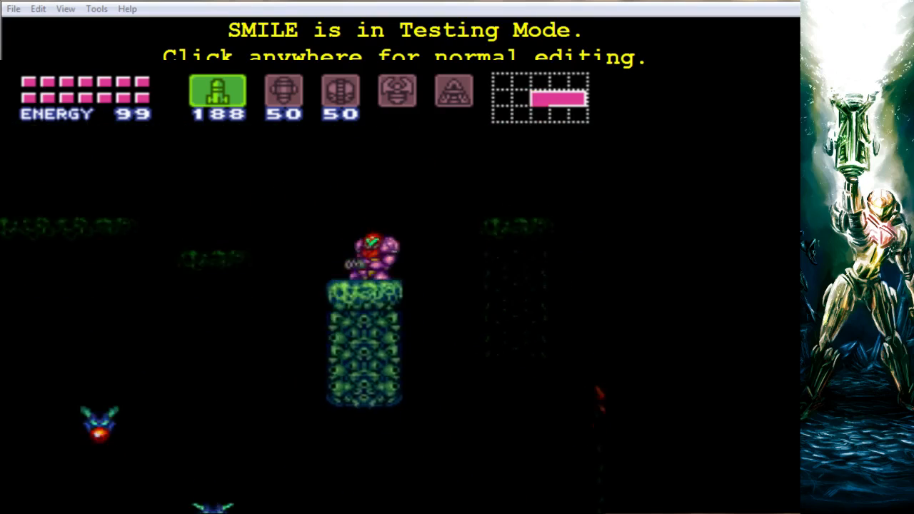
pyautogui.press('Left')
pyautogui.press('v')
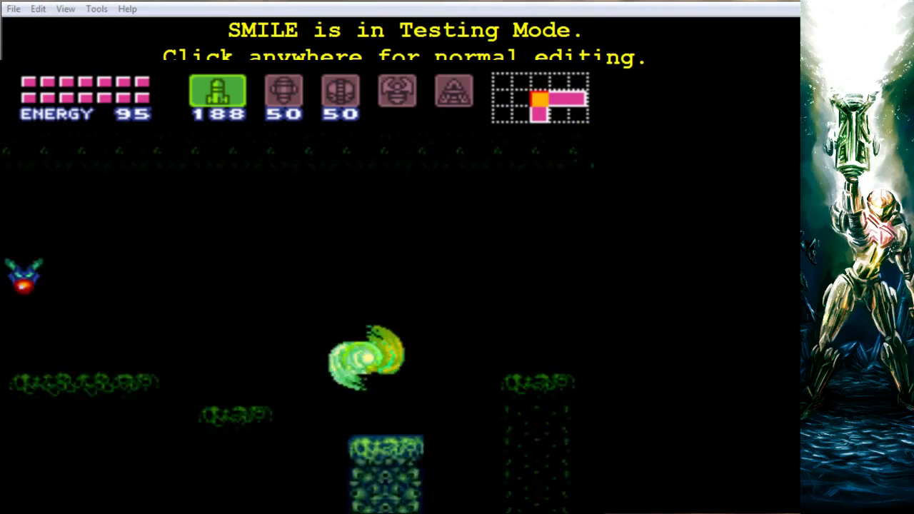
pyautogui.press('Right')
pyautogui.press('Right')
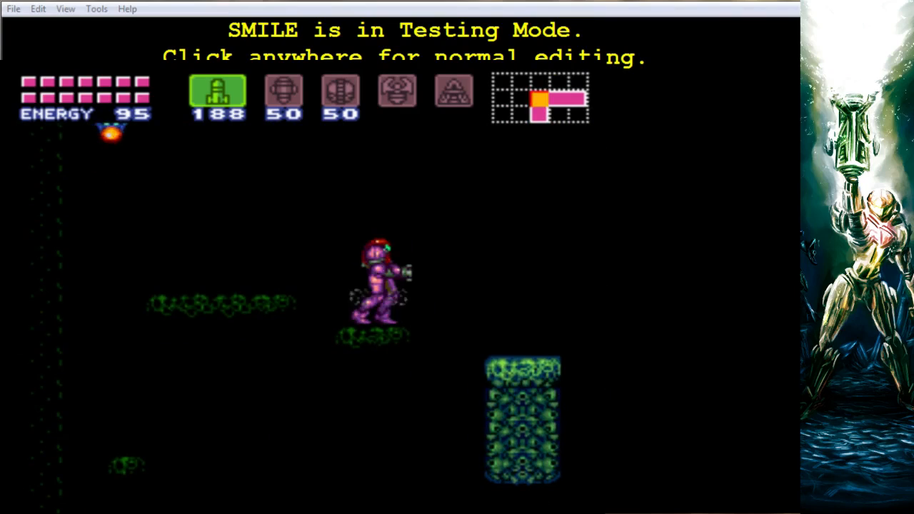
# - Fire missiles left at the upper-left fireflea from the small platform beside the short pillar
pyautogui.press('s')
pyautogui.press('s')
pyautogui.press('Left')
pyautogui.press('x')
pyautogui.press('s')
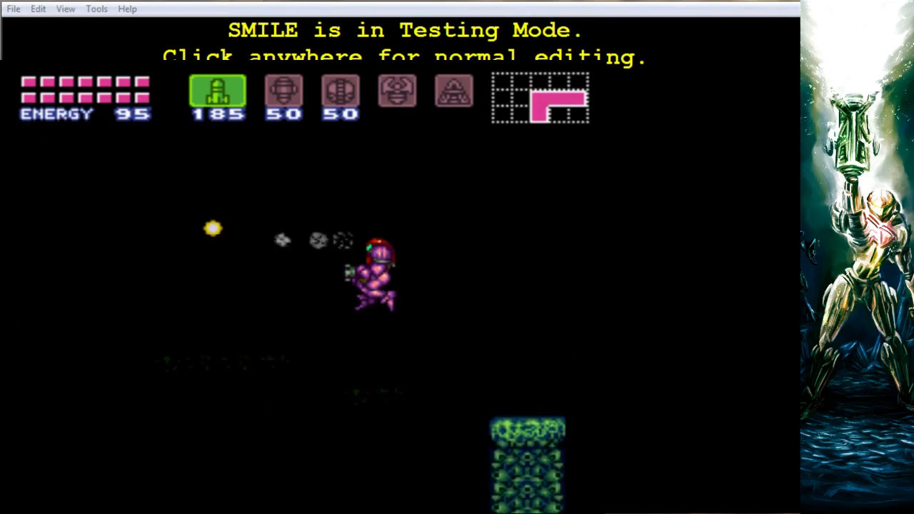
# - Check the short pillar's lighting against the dark room from the upper-left platforms and the small ledge below them
pyautogui.press('Right')
pyautogui.press('d')
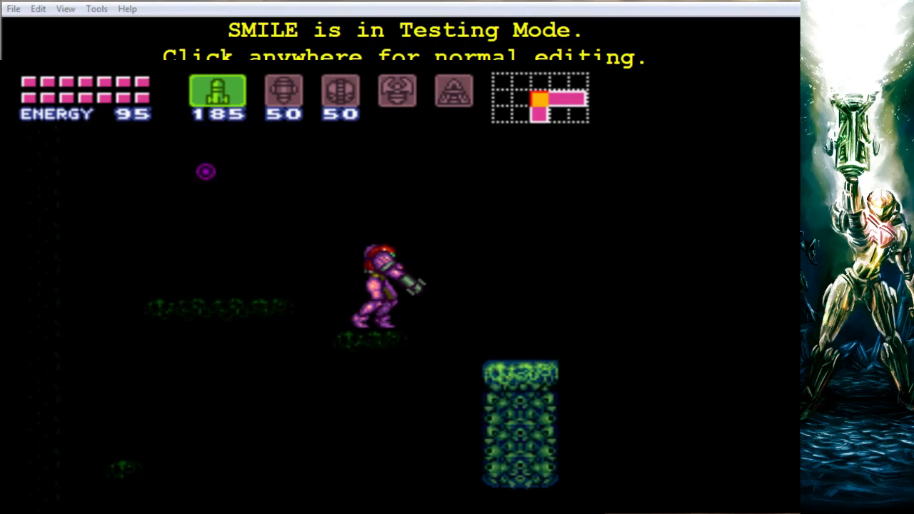
pyautogui.press('Left')
pyautogui.press('x')
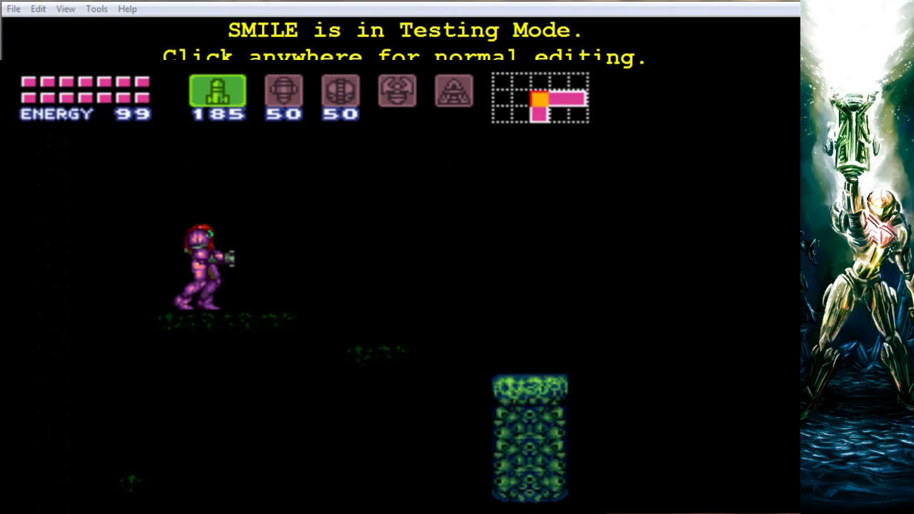
pyautogui.press('Left')
pyautogui.press('Right')
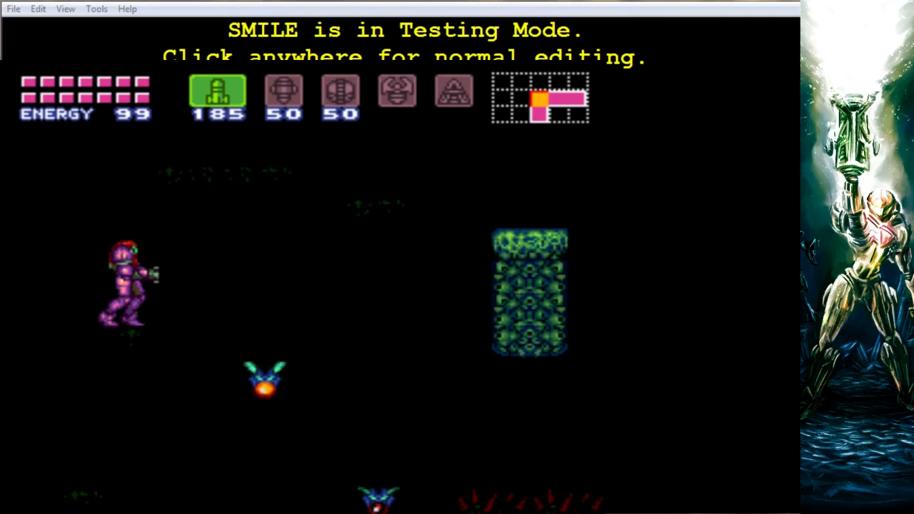
# - End the play-test, set the room's FX1 Layer 3 type to 2C - Haze and save the change
pyautogui.hotkey('alt', 'F4')
pyautogui.click(665, 205)
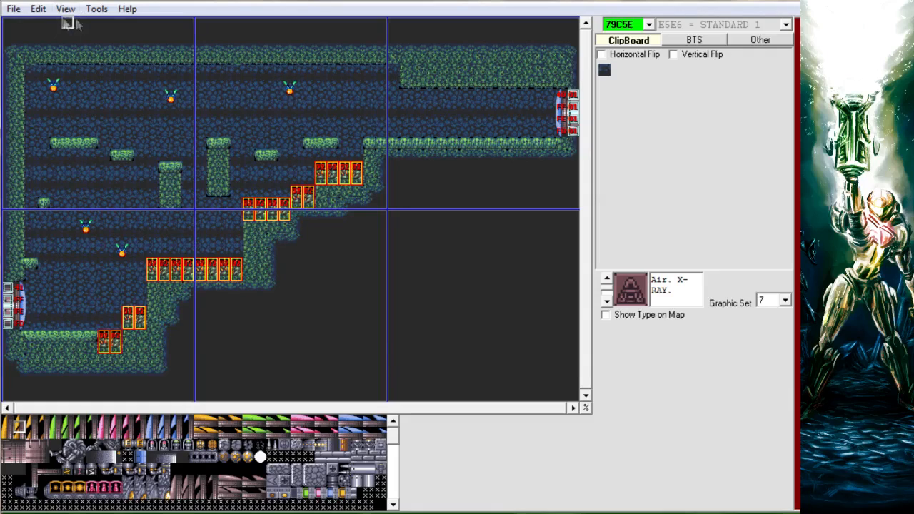
pyautogui.click(37, 8)
pyautogui.click(76, 77)
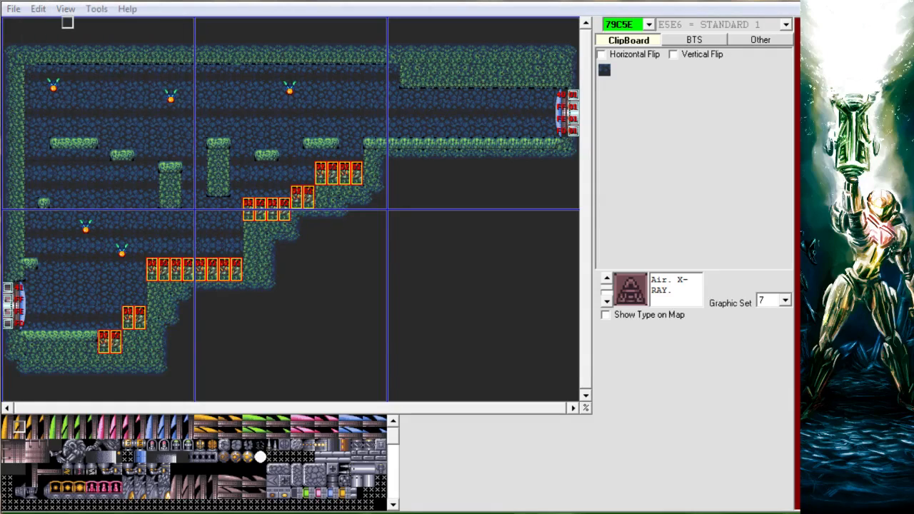
pyautogui.moveTo(366, 74); pyautogui.dragTo(428, 82)
pyautogui.click(424, 128)
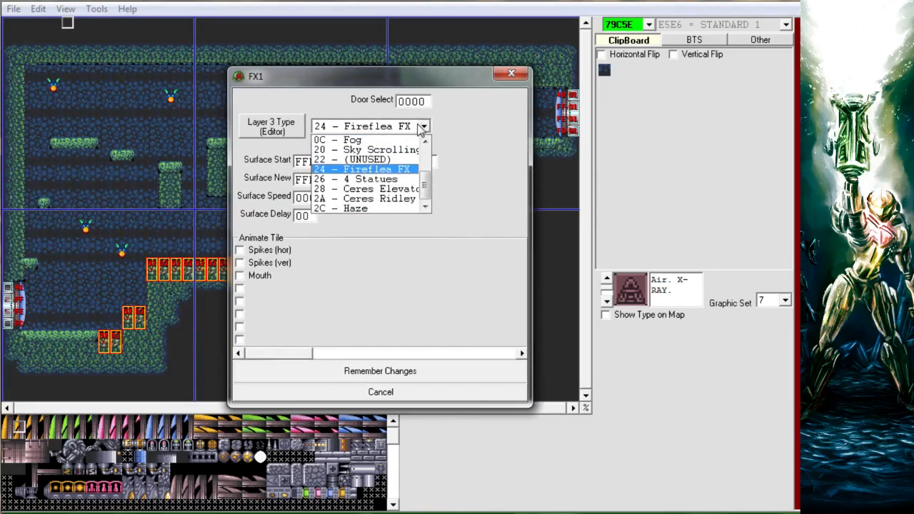
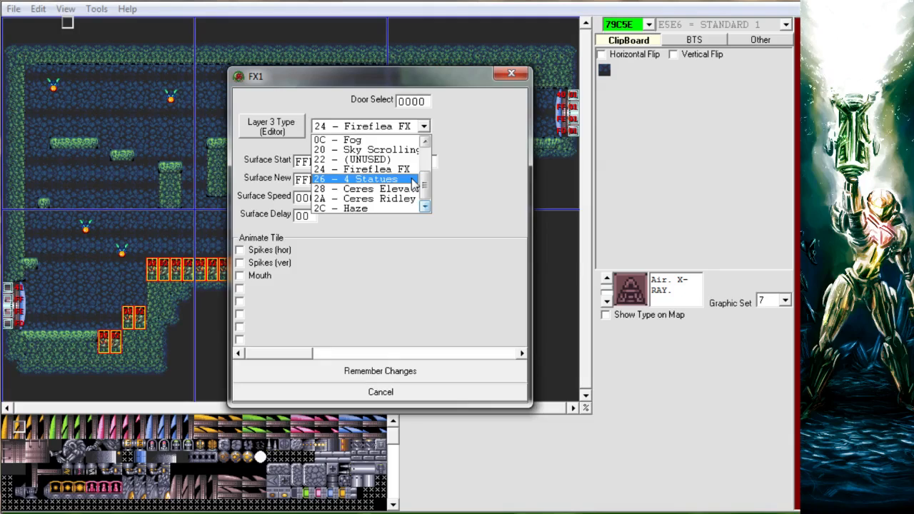
pyautogui.click(388, 209)
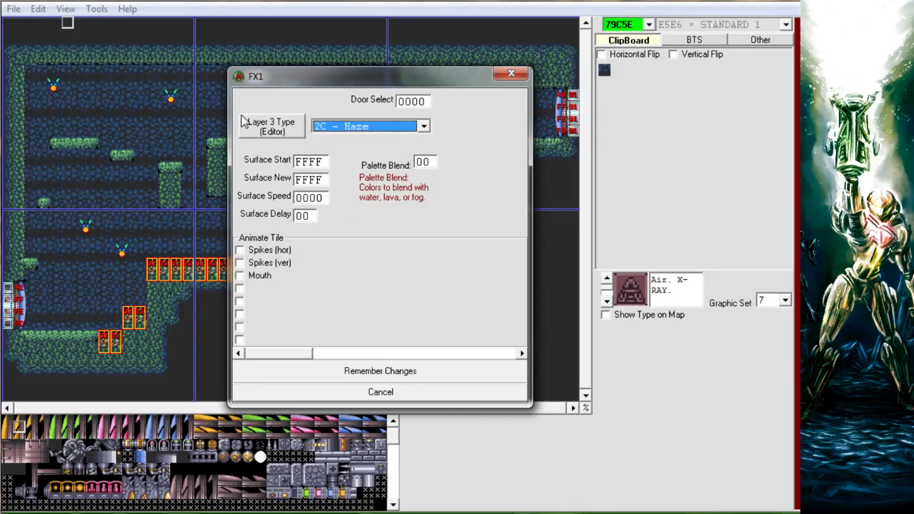
pyautogui.click(468, 371)
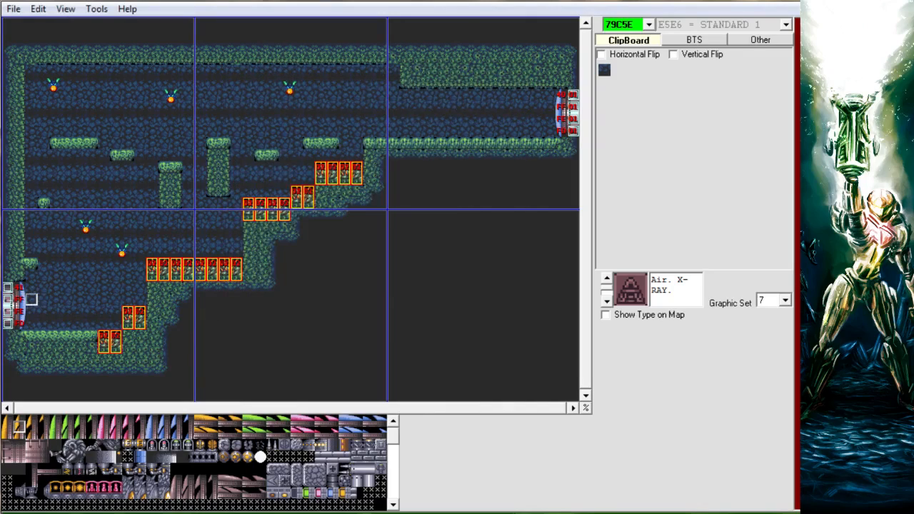
# - Play-test the Haze effect from the right corridor by moving Samus back and forth toward the spike pit
pyautogui.middleClick(509, 125)
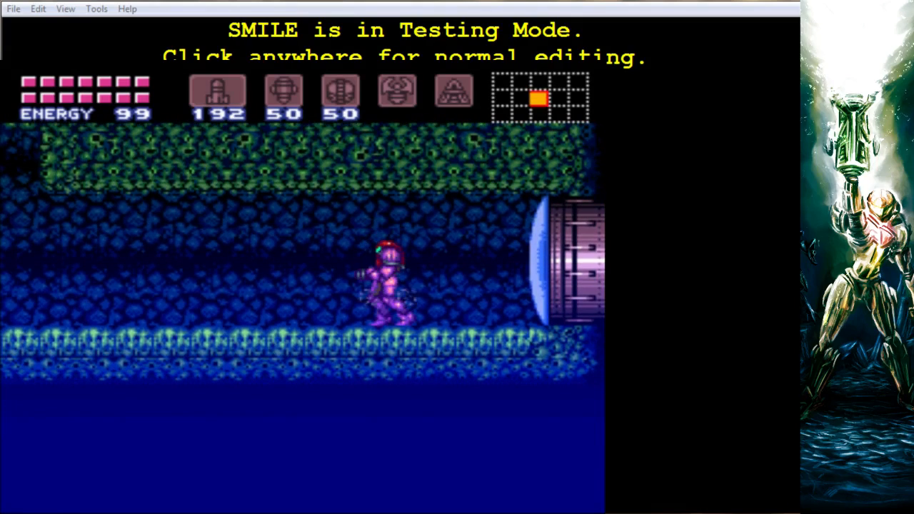
pyautogui.press('Left')
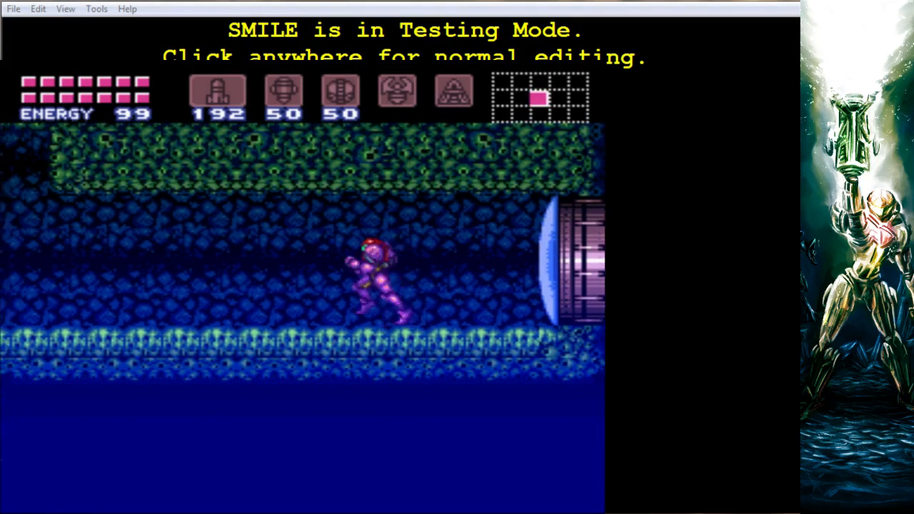
pyautogui.press('Right')
pyautogui.press('Left')
pyautogui.press('Left')
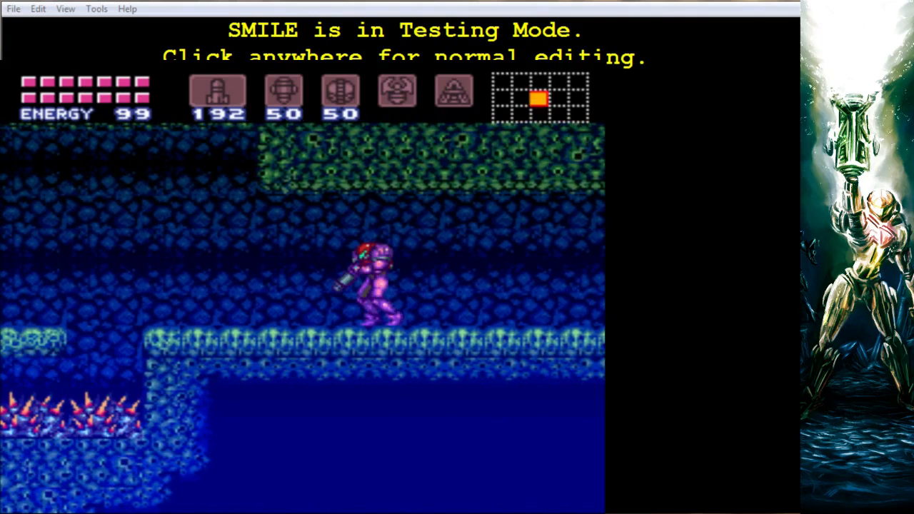
pyautogui.press('Left')
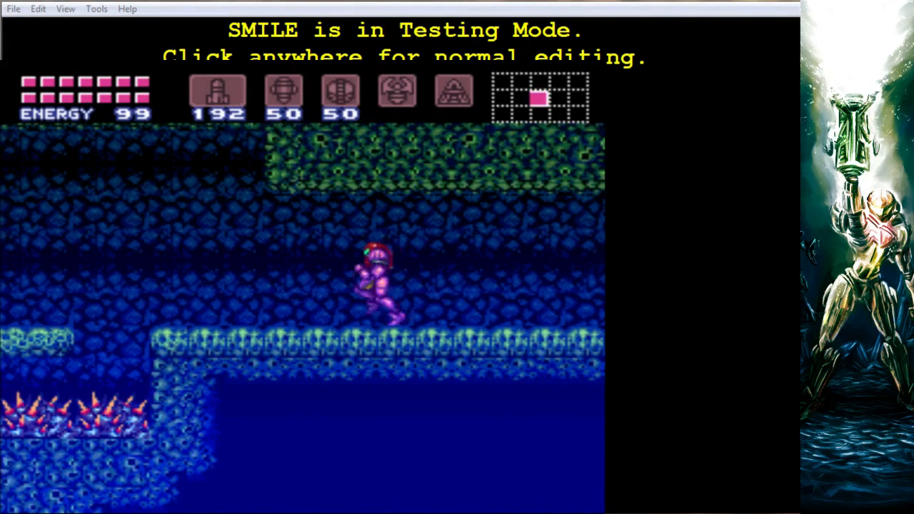
# - Select missiles and examine the haze while jumping between the corridor's edge and the floating platforms above the spikes
pyautogui.press('space')
pyautogui.press('Left')
pyautogui.press('v')
pyautogui.press('Up')
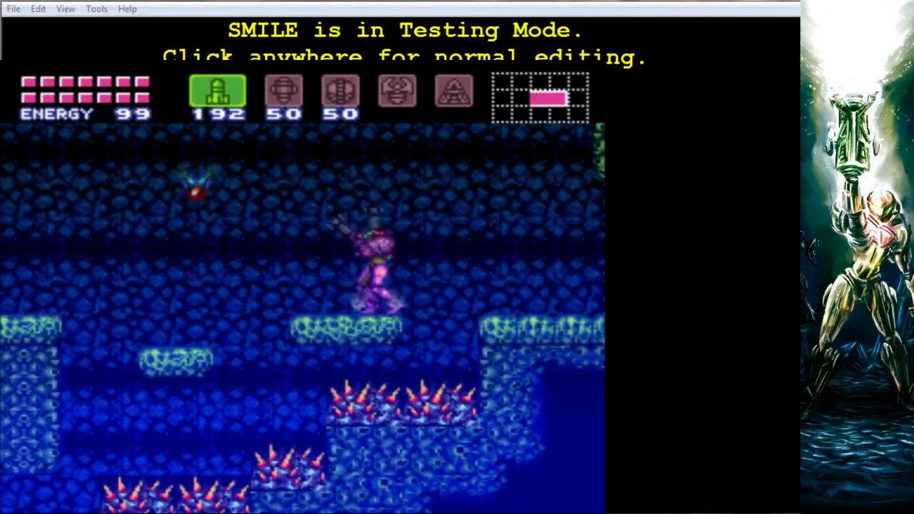
pyautogui.press('space')
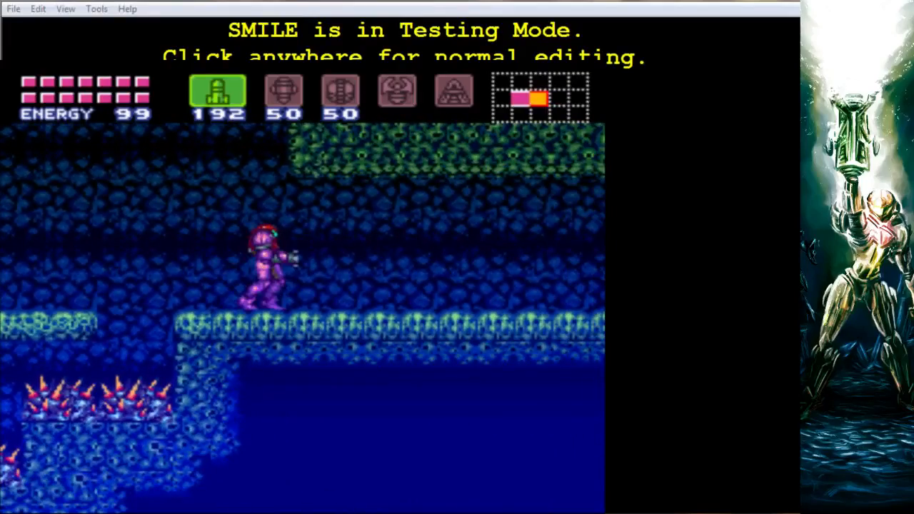
pyautogui.press('Left')
pyautogui.press('space')
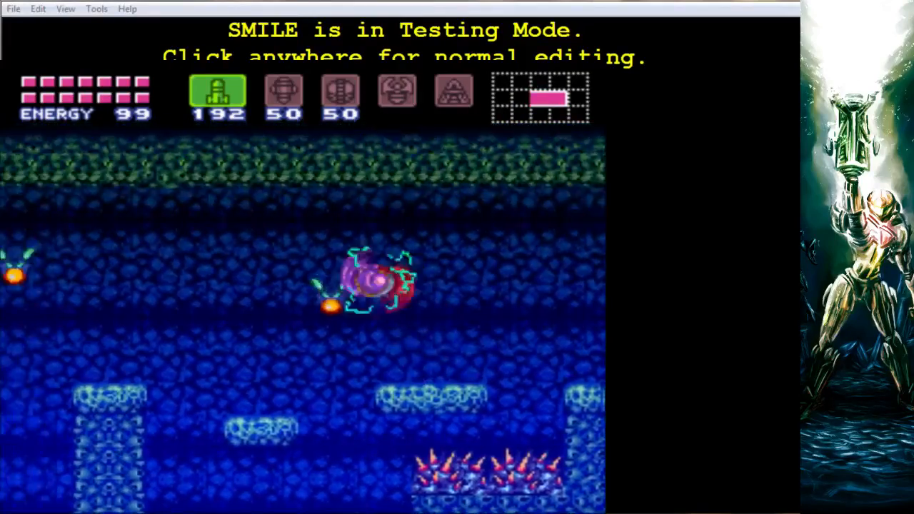
pyautogui.press('space')
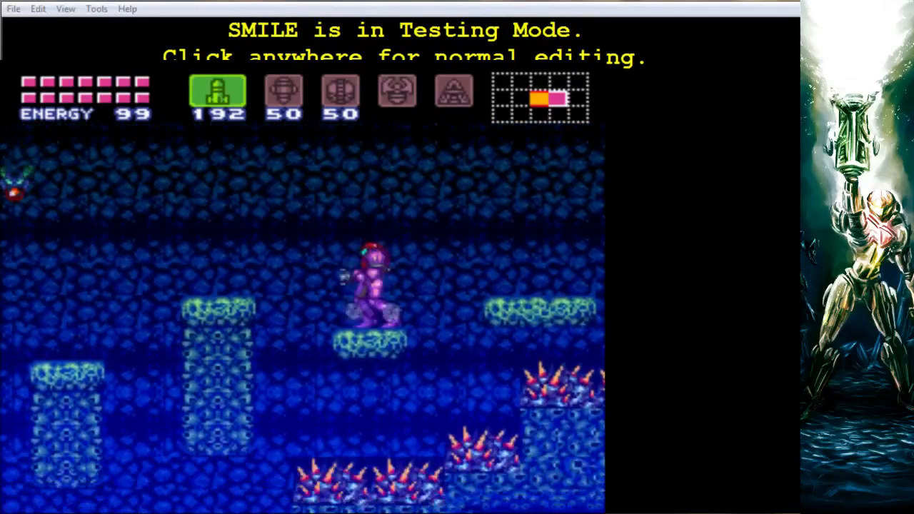
# - Examine the haze across the room by jumping back right, then somersaulting left past the pillars into the left shaft
pyautogui.press('Right')
pyautogui.press('space')
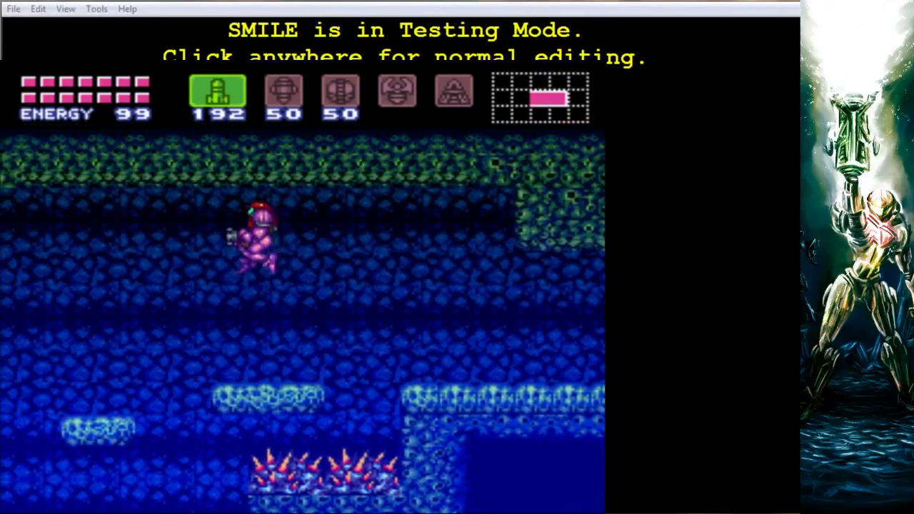
pyautogui.press('Left')
pyautogui.press('space')
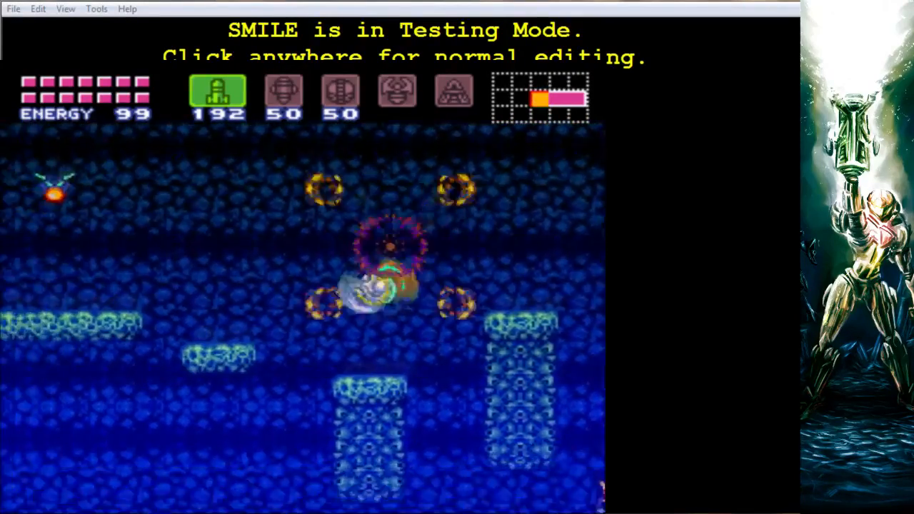
pyautogui.press('space')
pyautogui.press('space')
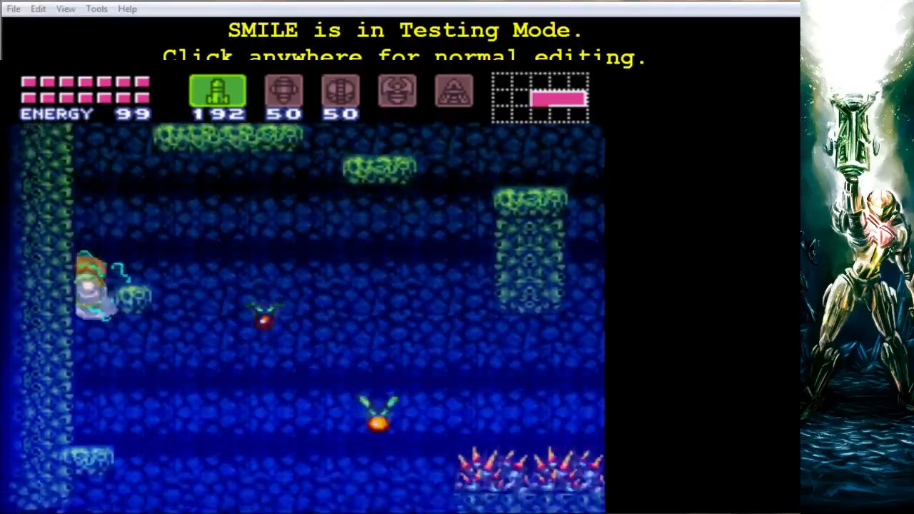
# - Check the haze in the left shaft by dropping to the lower ledge and jumping back up above the platforms
pyautogui.press('Right')
pyautogui.press('Left')
pyautogui.press('space')
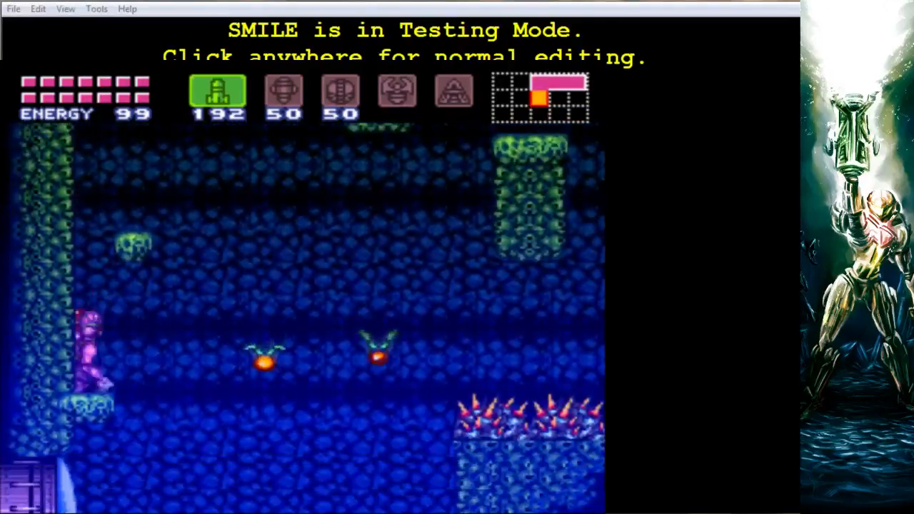
pyautogui.press('space')
pyautogui.press('Right')
pyautogui.press('space')
pyautogui.press('Right')
pyautogui.press('space')
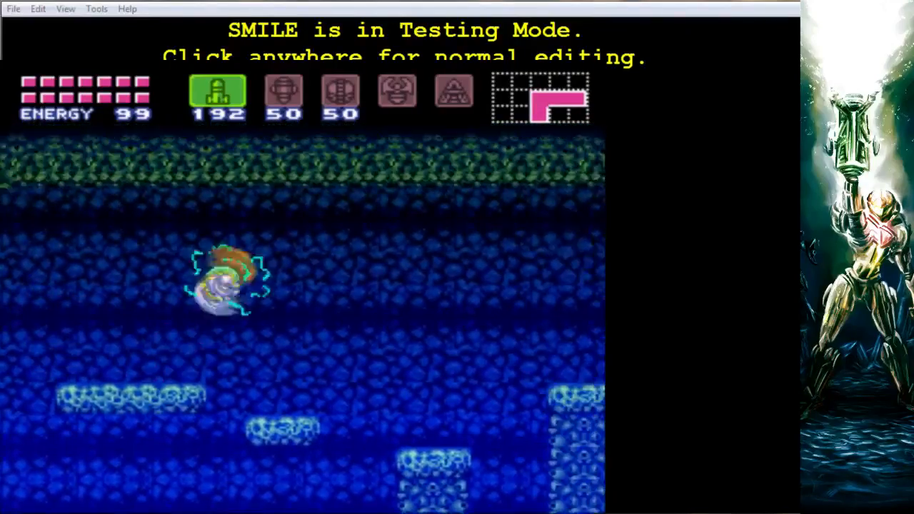
# - Examine the haze while jumping Samus right over the pillars and floating platforms above the spikes to the right corridor
pyautogui.press('Right')
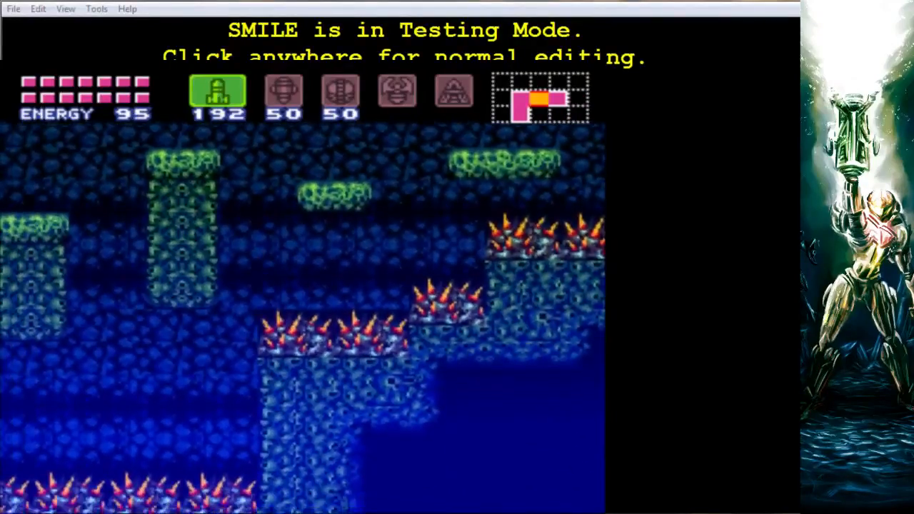
pyautogui.press('space')
pyautogui.press('Right')
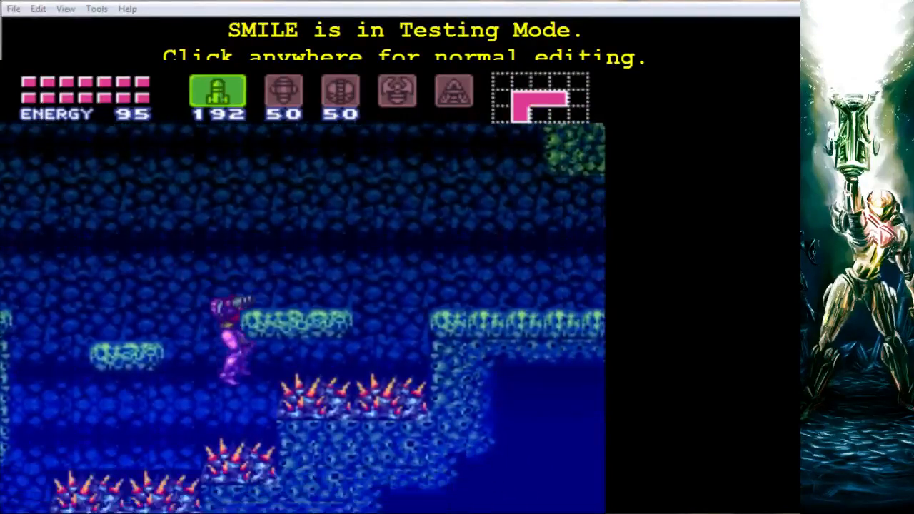
pyautogui.press('space')
pyautogui.press('Right')
pyautogui.press('space')
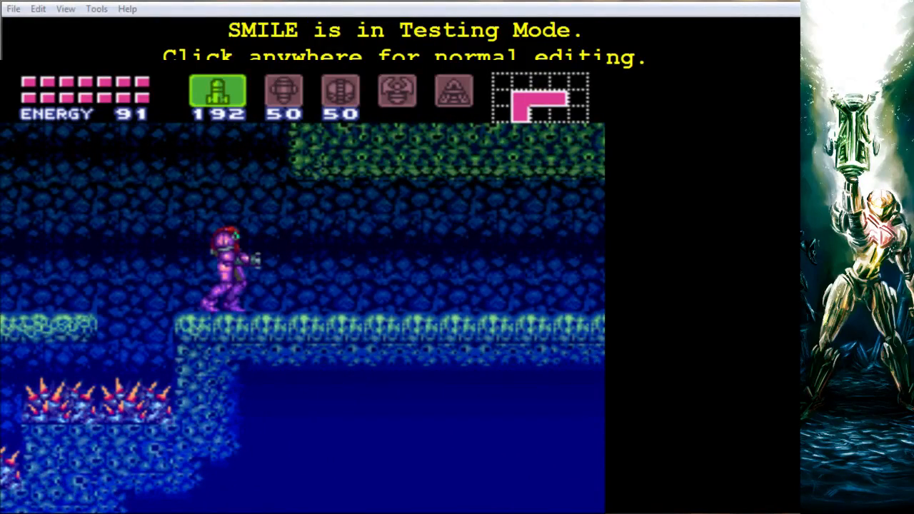
# - End the play-test, close the room's FX1 settings, and open the Map Editor to switch to room 7A56B
pyautogui.click(497, 91)
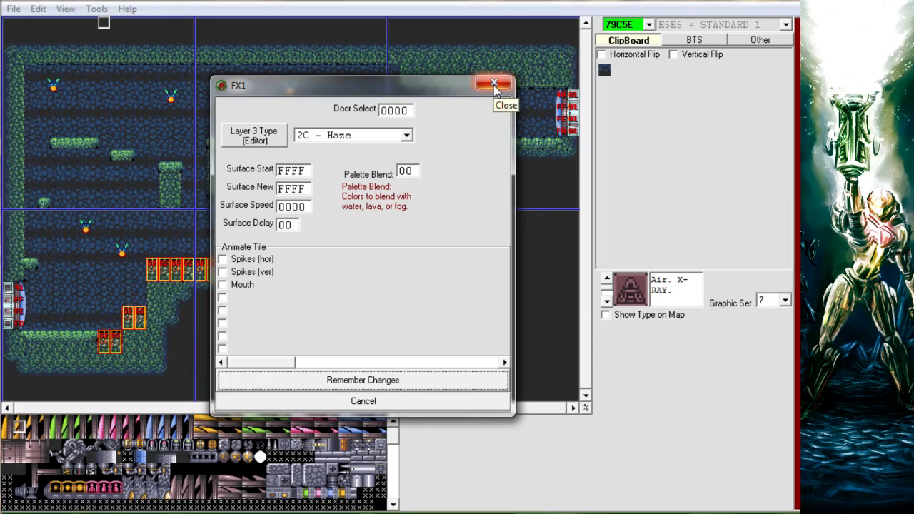
pyautogui.click(494, 85)
pyautogui.click(96, 8)
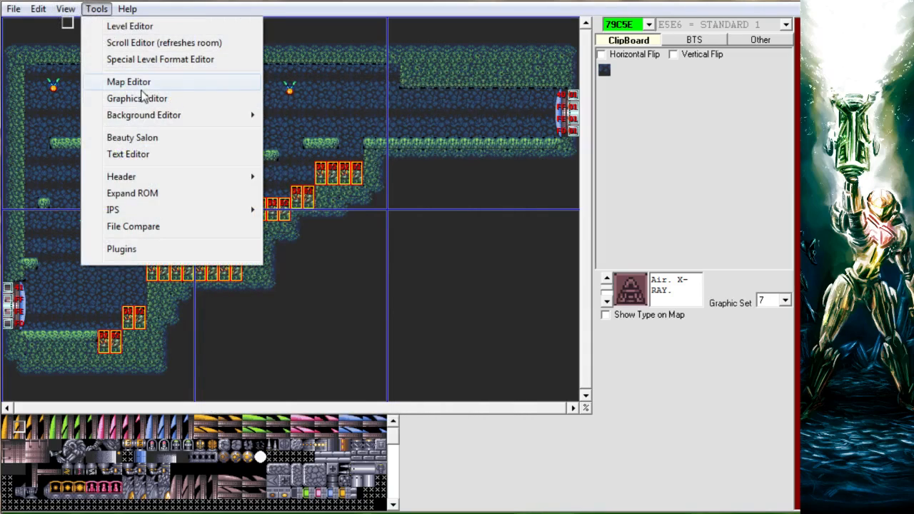
pyautogui.click(141, 89)
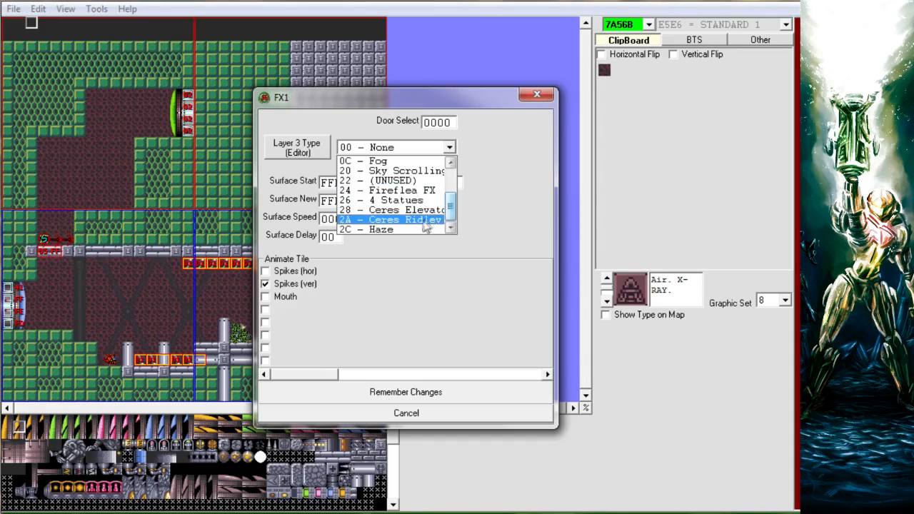
# - Set room 7A56B's Layer 3 type to 2C - Haze, remember the change, and save the room
pyautogui.click(414, 224)
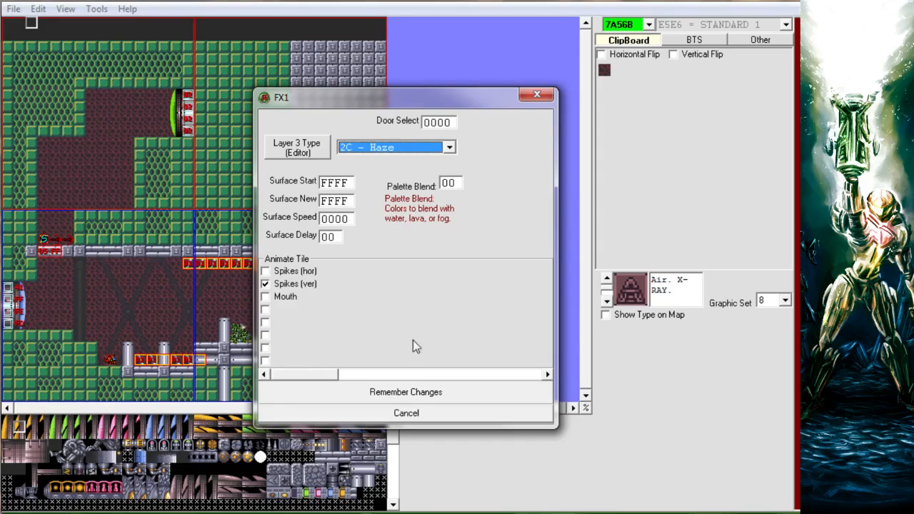
pyautogui.click(391, 391)
pyautogui.click(13, 9)
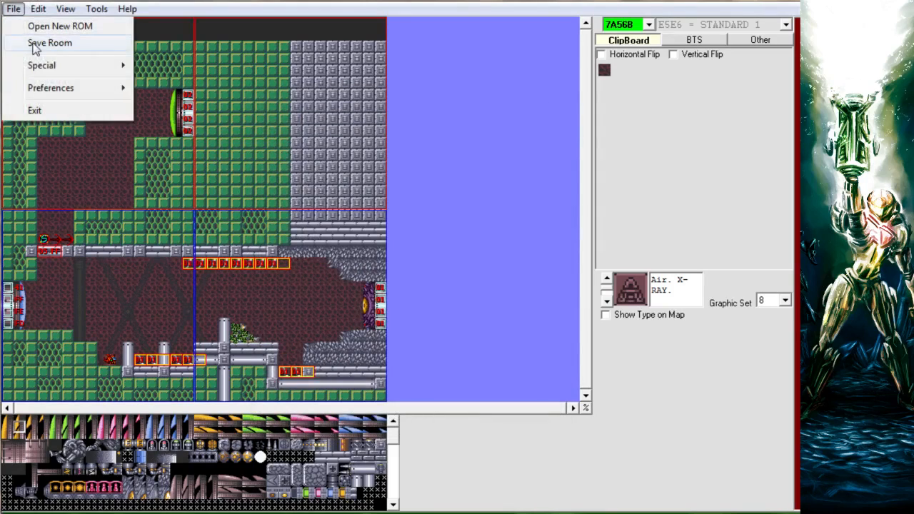
pyautogui.click(25, 38)
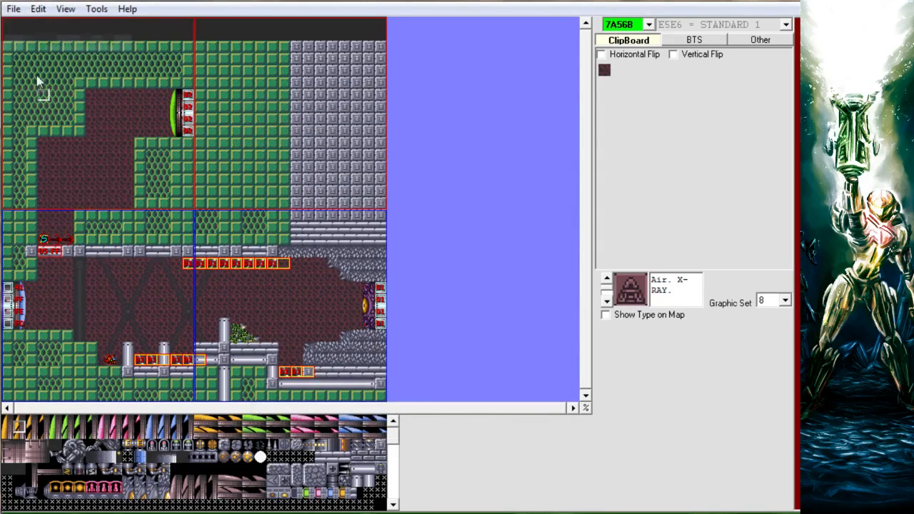
# - Start a play-test at the lower-left door and check the haze while somersaulting right over the spikes with super missiles selected
pyautogui.middleClick(41, 315)
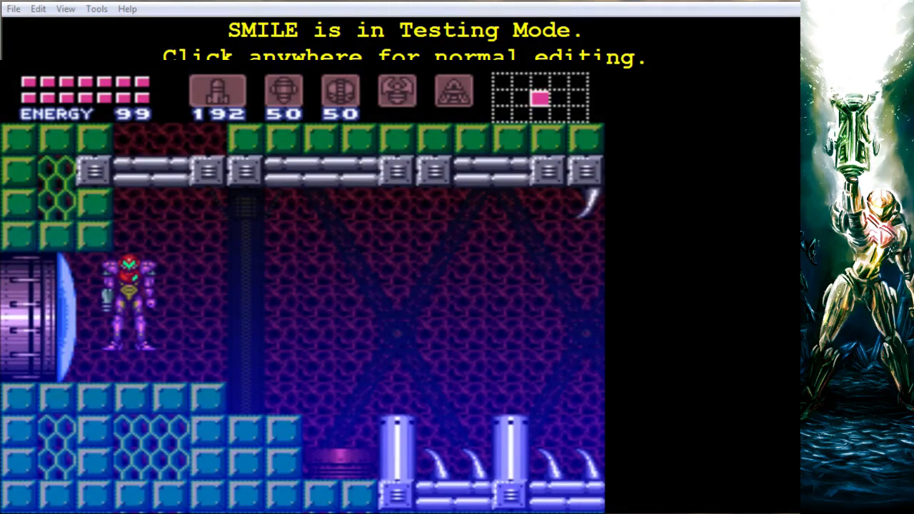
pyautogui.press('Right')
pyautogui.press('shift')
pyautogui.press('shift')
pyautogui.press('Right')
pyautogui.press('x')
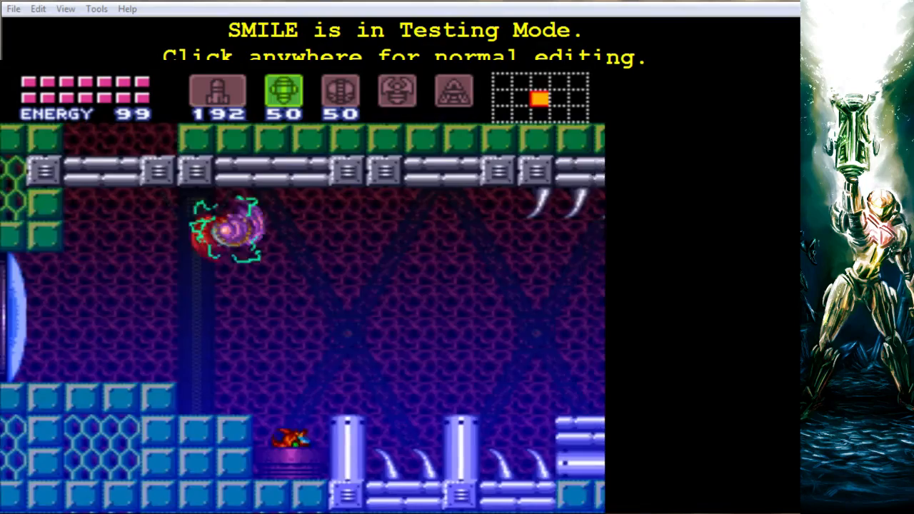
pyautogui.press('Right')
pyautogui.press('x')
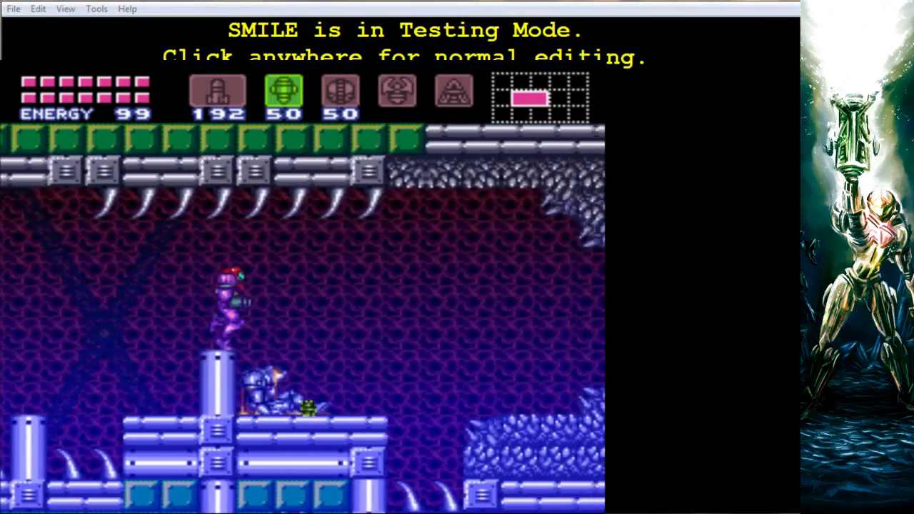
# - Fire super missiles at the right-hand eye door and take Samus through it into the boss room
pyautogui.press('Right')
pyautogui.press('x')
pyautogui.press('s')
pyautogui.press('x')
pyautogui.press('a')
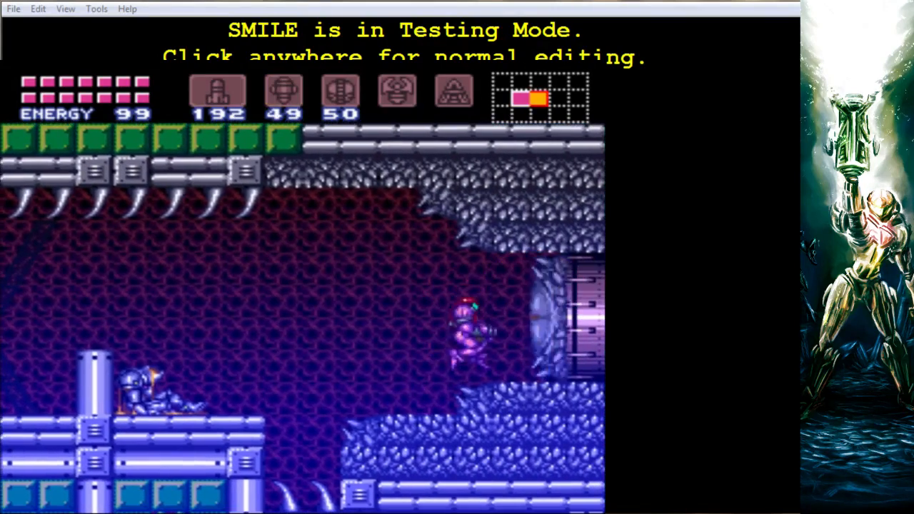
pyautogui.press('shift')
pyautogui.press('shift')
pyautogui.press('s')
pyautogui.press('Right')
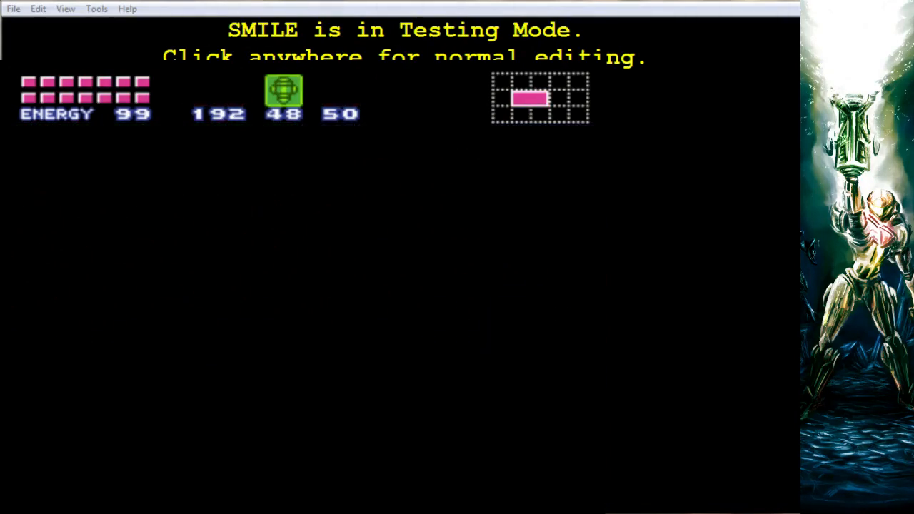
pyautogui.press('Right')
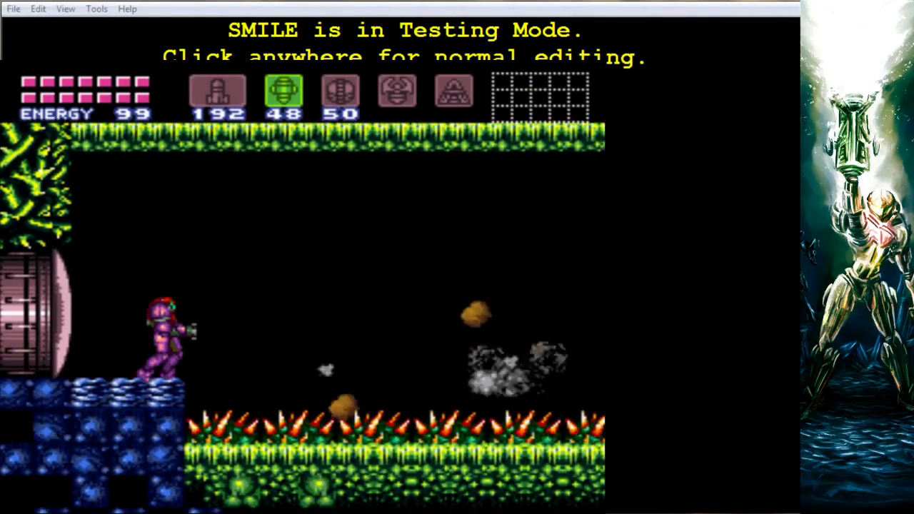
# - Defeat the boss with super missiles from the blue block ledge beside the entrance
pyautogui.press('Tab')
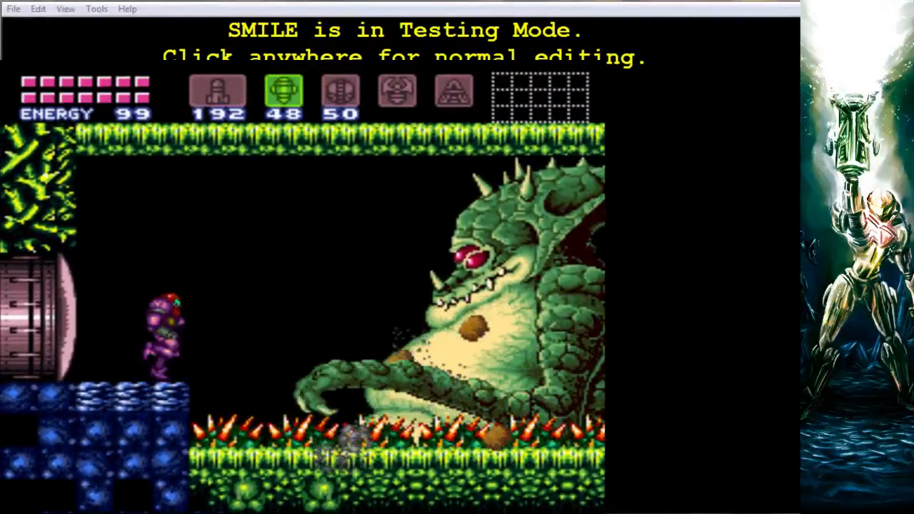
pyautogui.press('x')
pyautogui.press('s')
pyautogui.press('x')
pyautogui.press('s')
pyautogui.press('s')
pyautogui.press('s')
pyautogui.press('s')
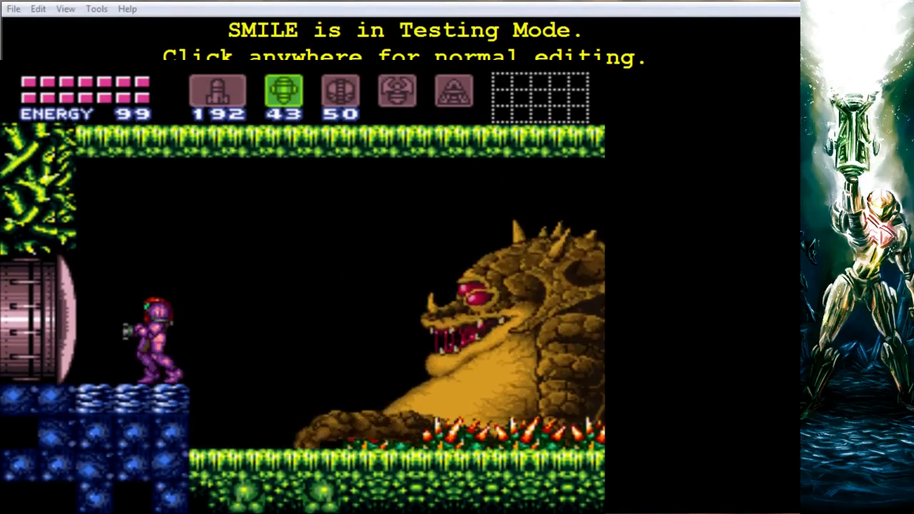
# - Move and somersault Samus across the cleared boss room to collect the item drops
pyautogui.press('Left')
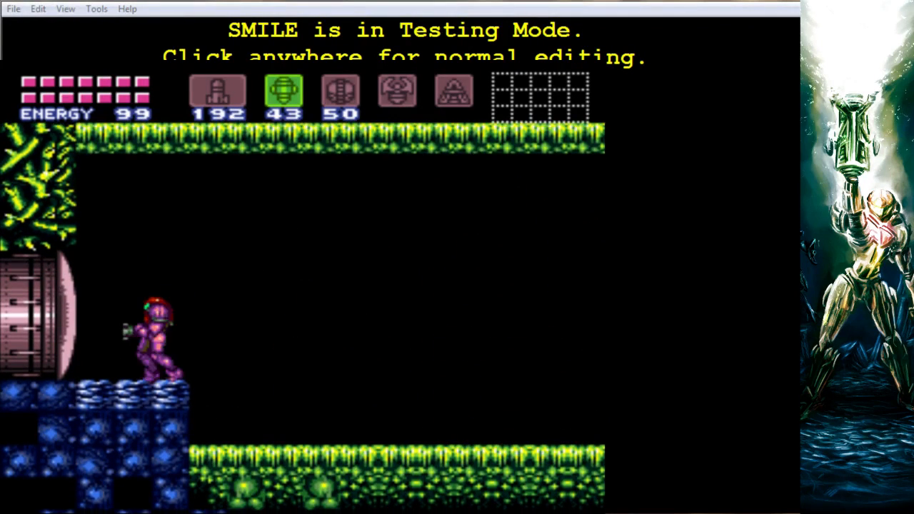
pyautogui.press('Right')
pyautogui.press('a')
pyautogui.press('Right')
pyautogui.press('x')
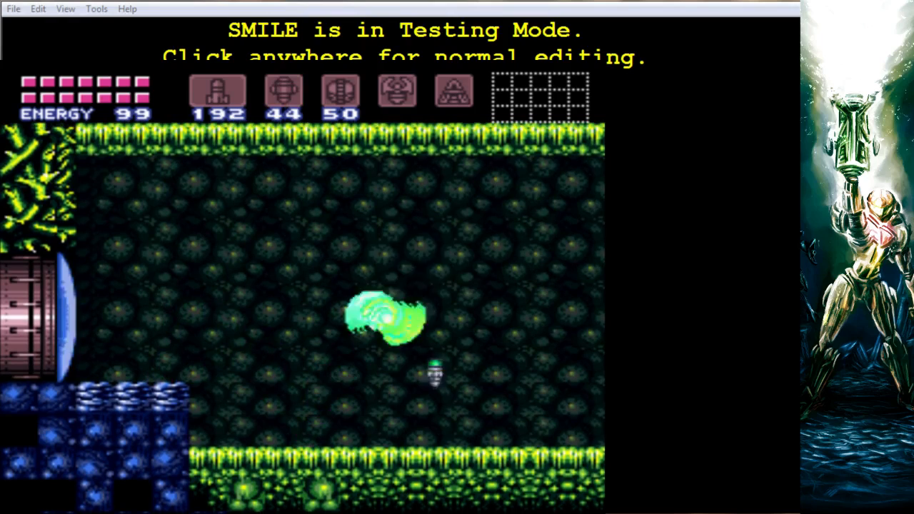
pyautogui.press('Left')
pyautogui.press('Right')
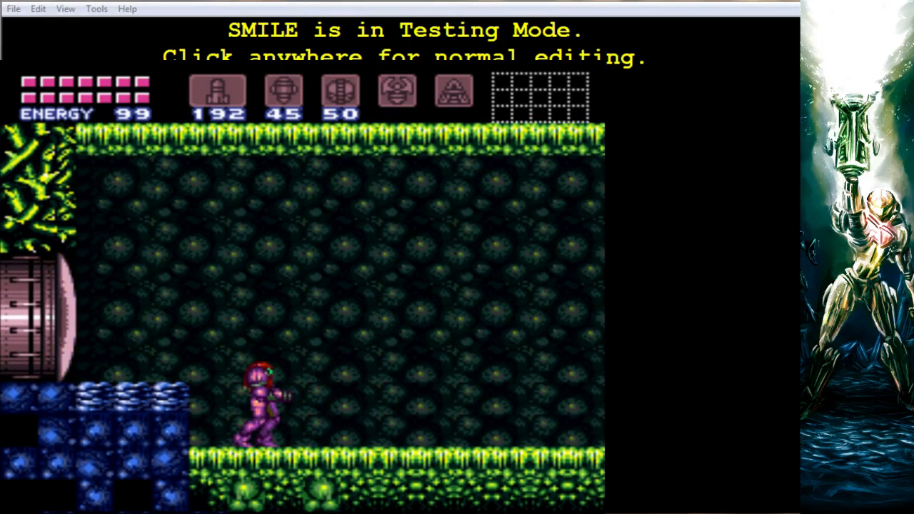
# - Select missiles, shoot open the boss room's left door, and return to the haze room
pyautogui.press('space')
pyautogui.press('Right')
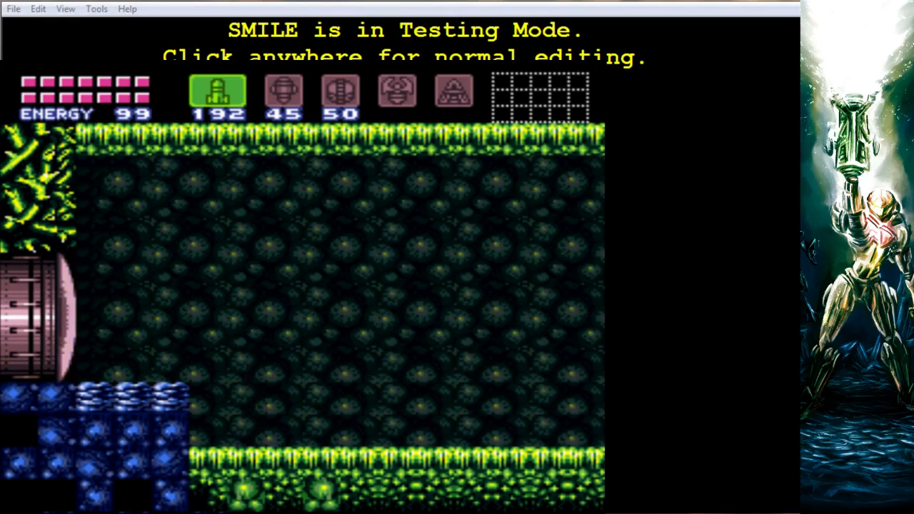
pyautogui.press('Left')
pyautogui.press('x')
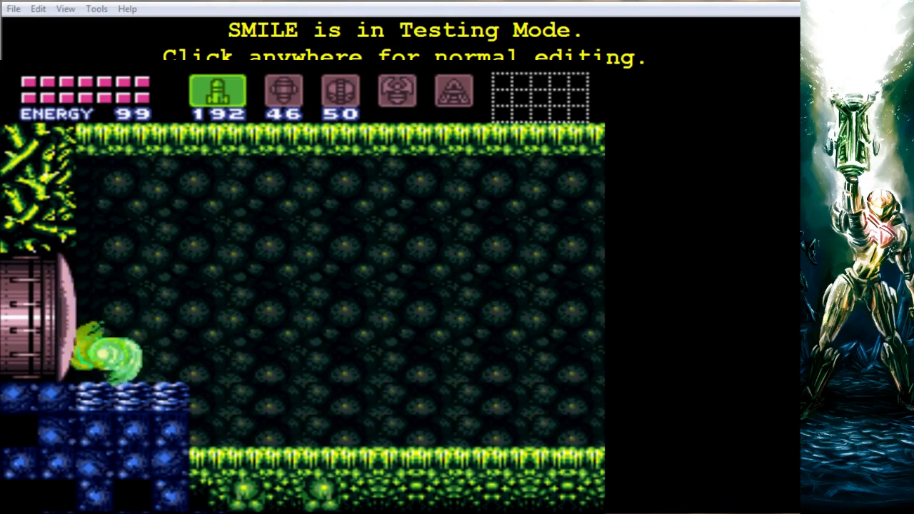
pyautogui.press('s')
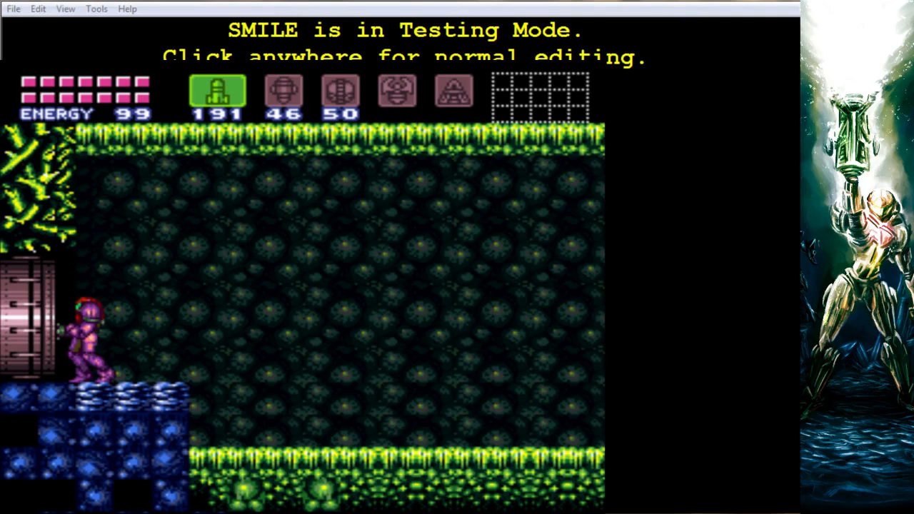
pyautogui.press('Left')
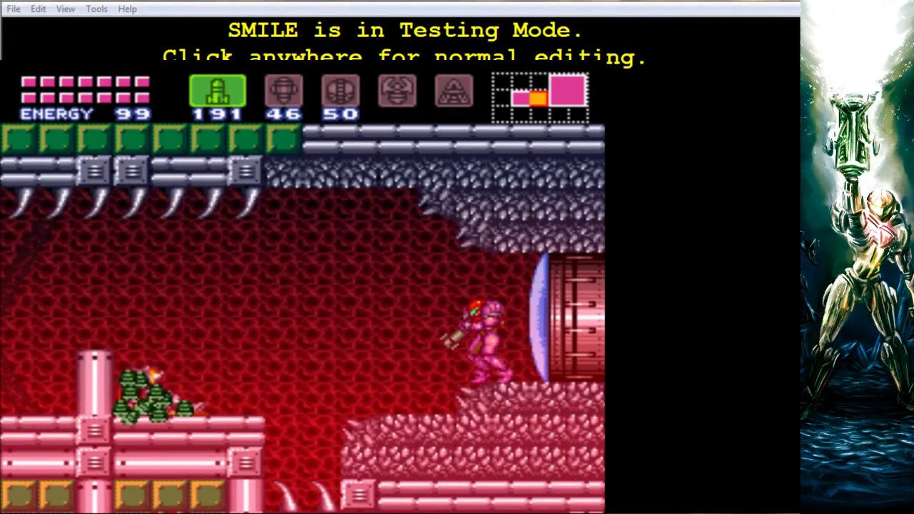
# - Examine the red haze by moving Samus around near the right door, then cross left to the far exit
pyautogui.press('Left')
pyautogui.press('Left')
pyautogui.press('x')
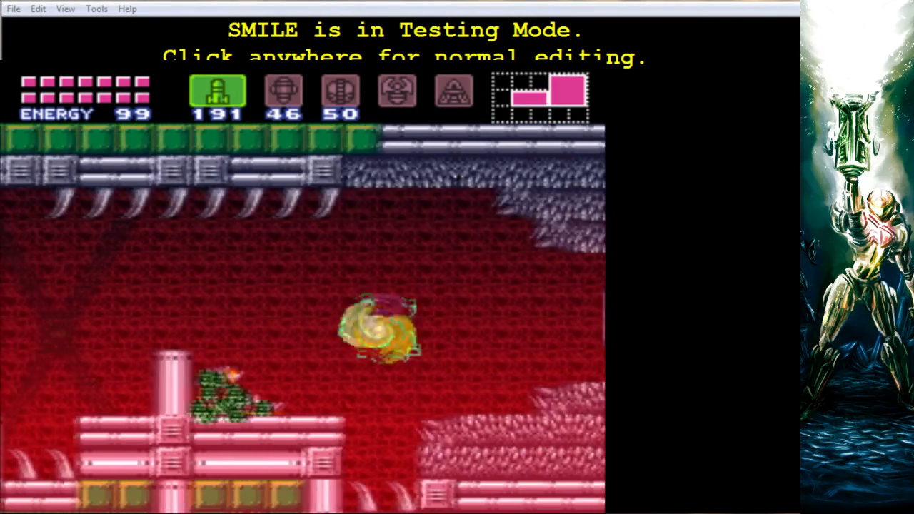
pyautogui.press('Right')
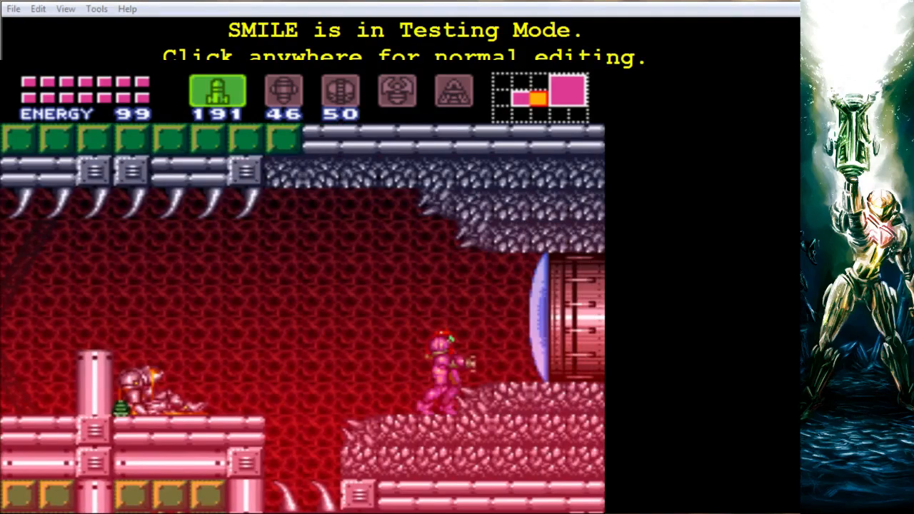
pyautogui.press('Left')
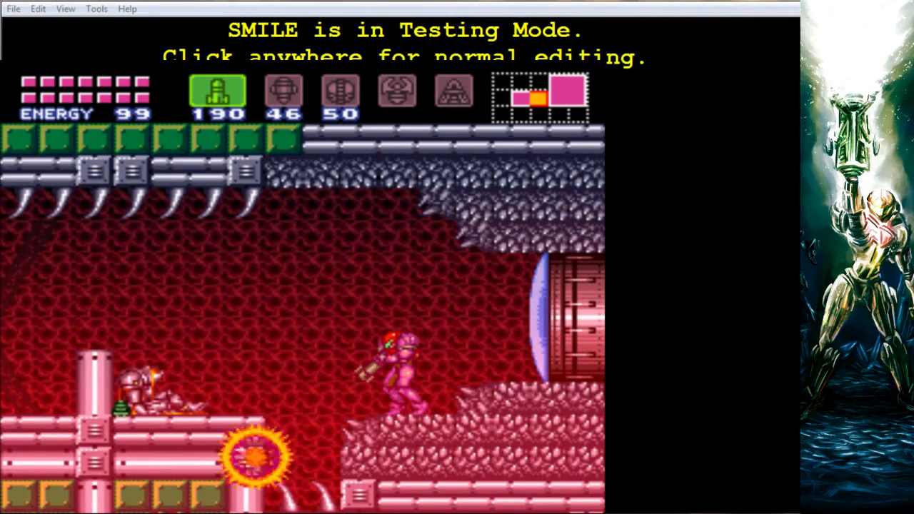
pyautogui.press('x')
pyautogui.press('Left')
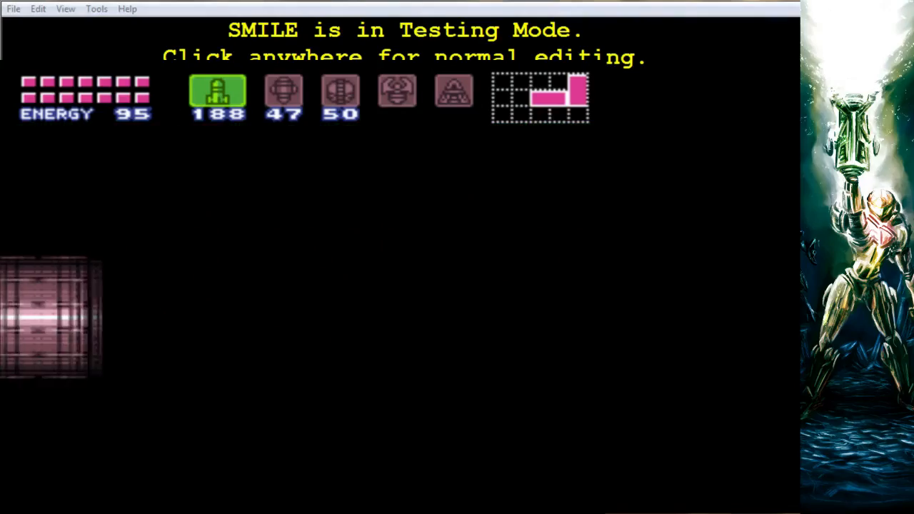
# - Enter the adjoining room on the left and fire missiles at the small green boss while running left
pyautogui.press('Left')
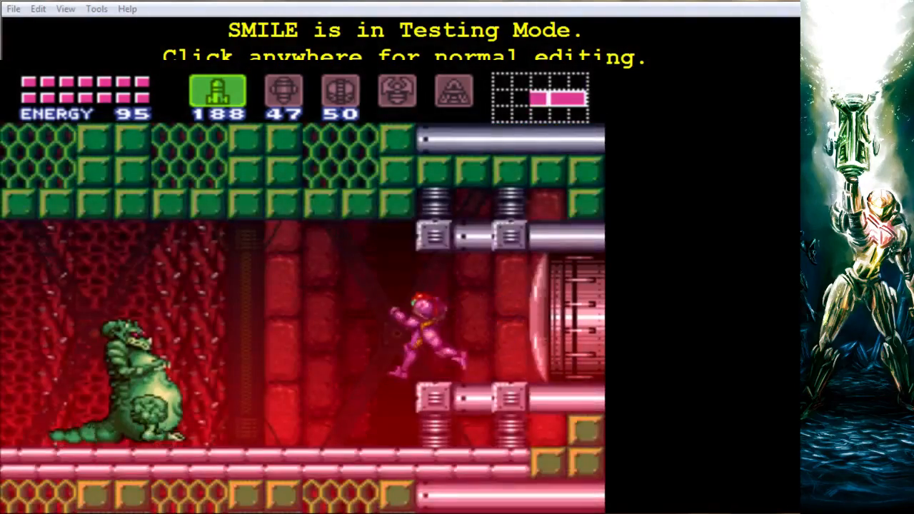
pyautogui.press('s')
pyautogui.press('s')
pyautogui.press('s')
pyautogui.press('Left')
pyautogui.press('s')
pyautogui.press('s')
pyautogui.press('s')
pyautogui.press('s')
pyautogui.press('s')
pyautogui.press('s')
pyautogui.press('s')
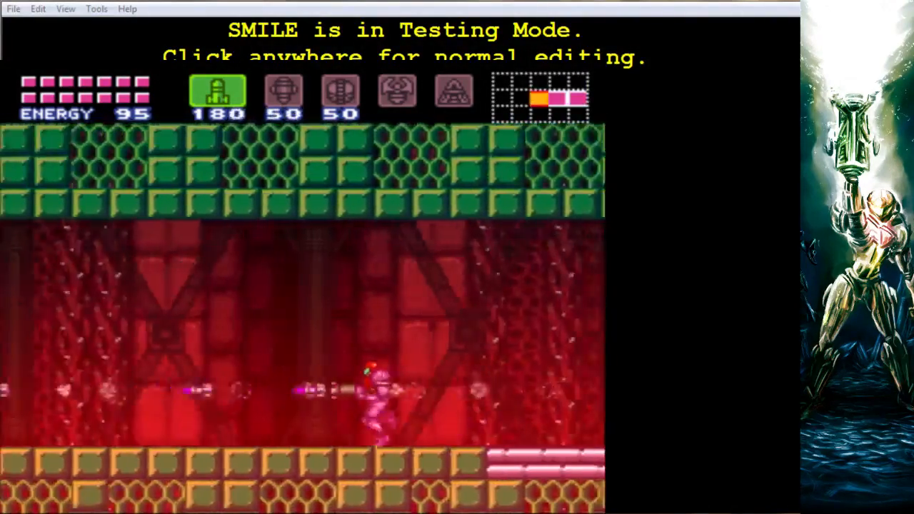
# - Keep firing missiles at the enemies while running Samus to the left end of the corridor
pyautogui.press('Left')
pyautogui.press('s')
pyautogui.press('s')
pyautogui.press('s')
pyautogui.press('s')
pyautogui.press('s')
pyautogui.press('s')
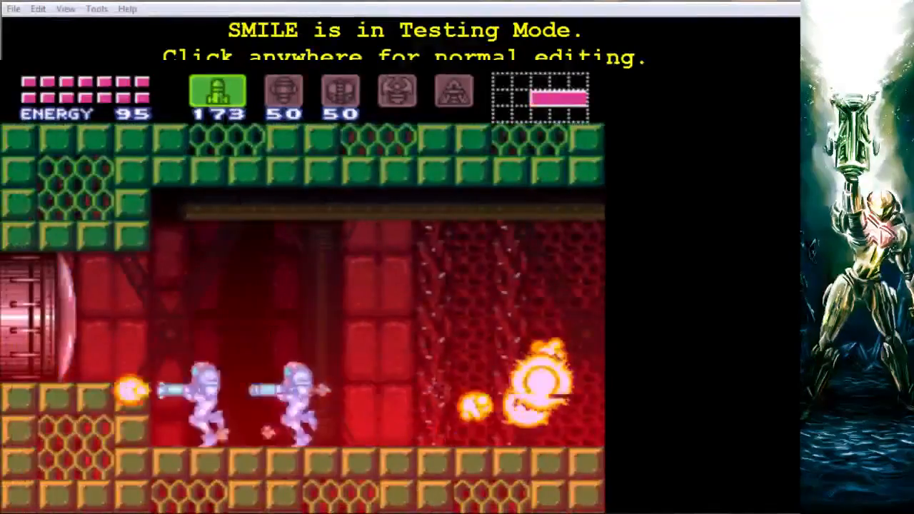
# - Examine the red haze throughout the cleared corridor by running Samus back right, then left while aiming upward
pyautogui.press('Right')
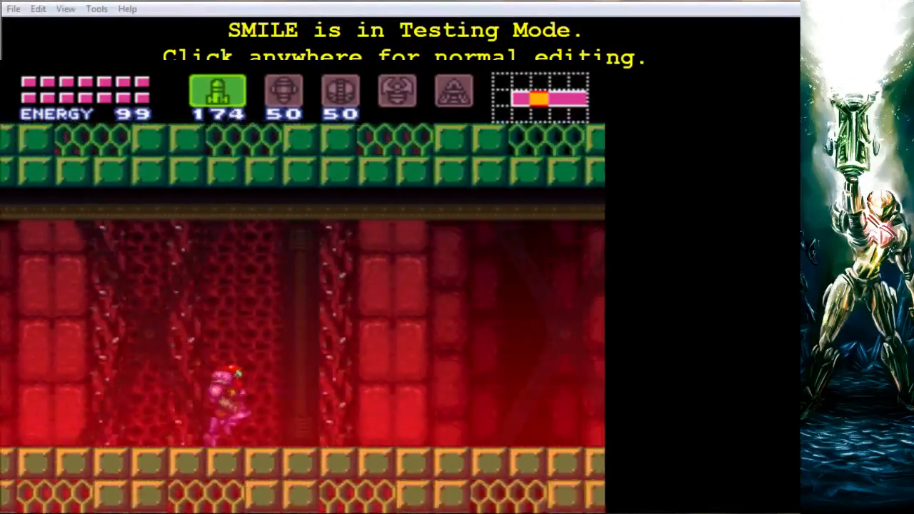
pyautogui.press('Left')
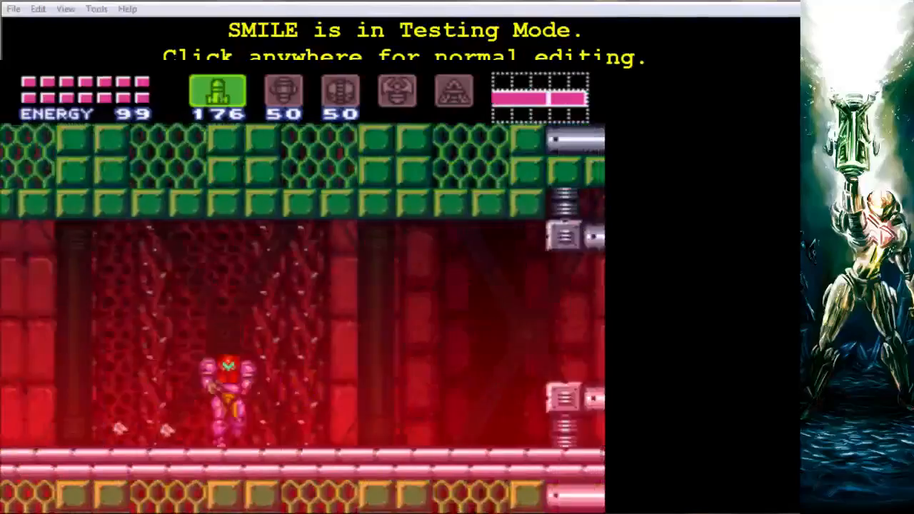
pyautogui.press('Up')
pyautogui.press('Left')
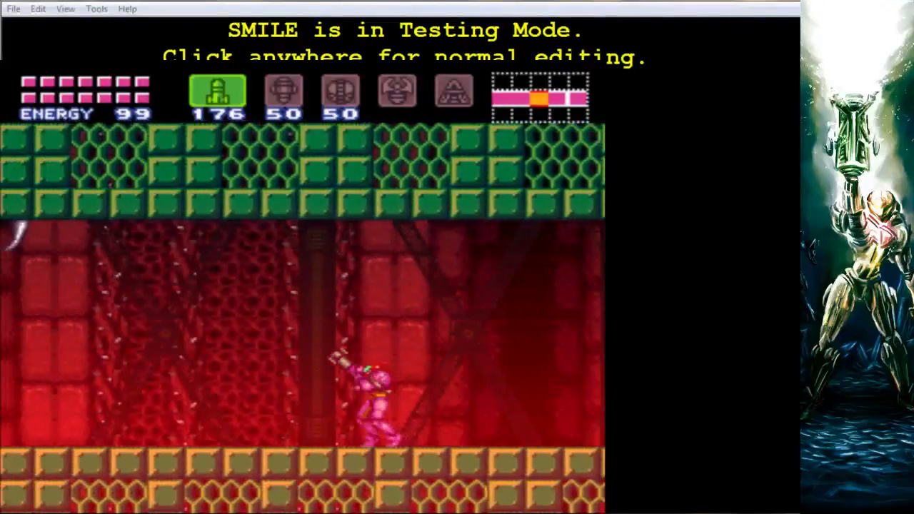
pyautogui.press('Left')
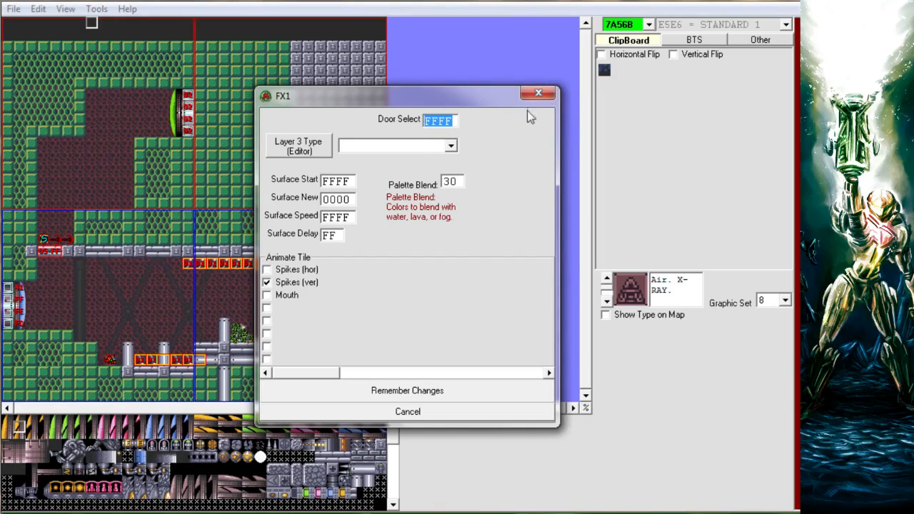
# - Reopen the FX1 settings of room 7A56B and read the notice about FFFF in Door Select
pyautogui.click(538, 94)
pyautogui.click(38, 9)
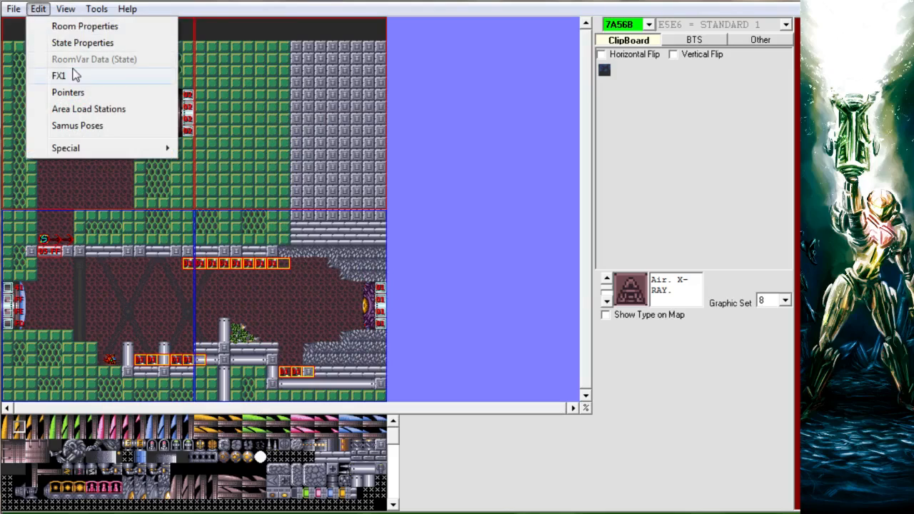
pyautogui.click(60, 76)
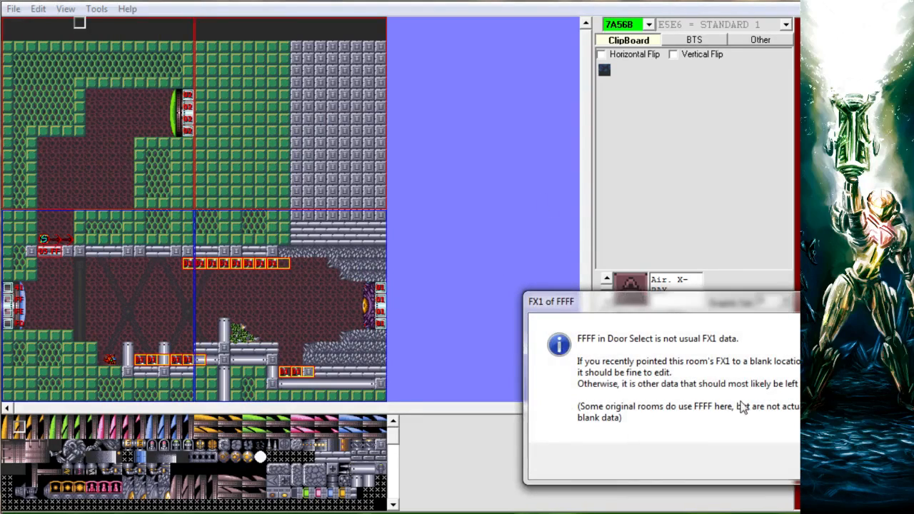
pyautogui.moveTo(679, 300); pyautogui.dragTo(485, 136)
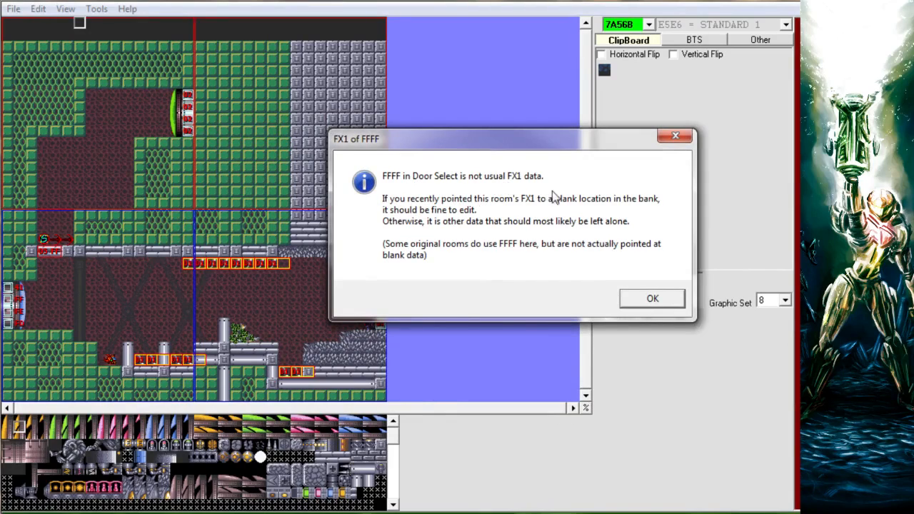
pyautogui.click(647, 299)
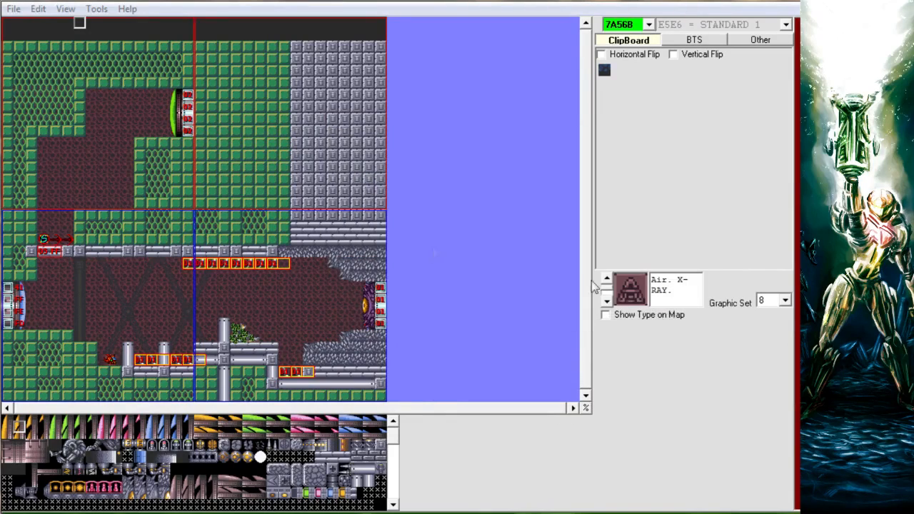
pyautogui.moveTo(373, 120); pyautogui.dragTo(432, 82)
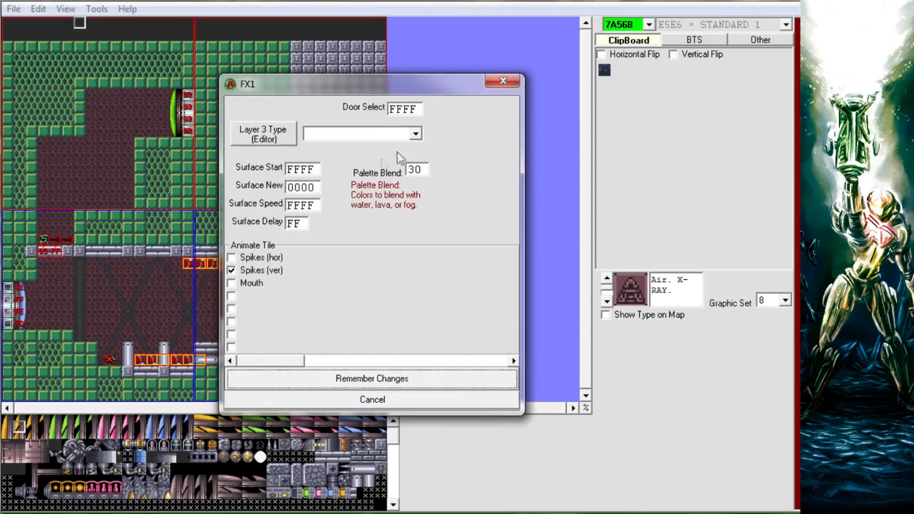
# - Look through the FX1 options from Animate Tile to the A/B settings, then leave them without saving
pyautogui.click(426, 360)
pyautogui.click(426, 361)
pyautogui.click(494, 360)
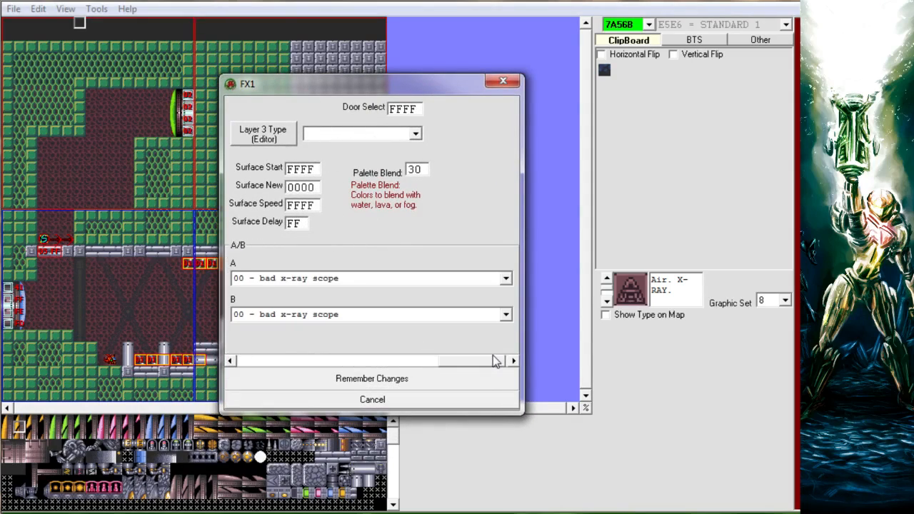
pyautogui.moveTo(493, 360); pyautogui.dragTo(284, 355)
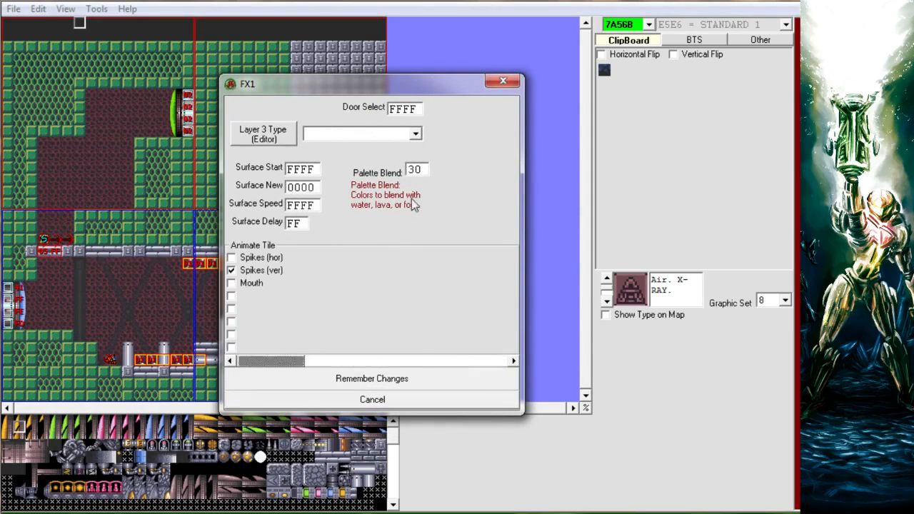
pyautogui.click(396, 401)
# - Check the FX1 pointer of room 7A56B and close the pointer list without saving
pyautogui.click(40, 13)
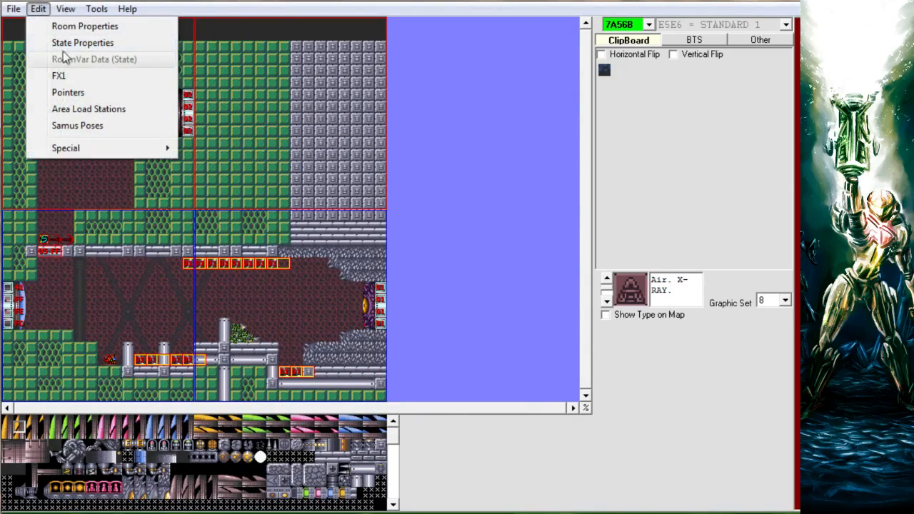
pyautogui.click(78, 96)
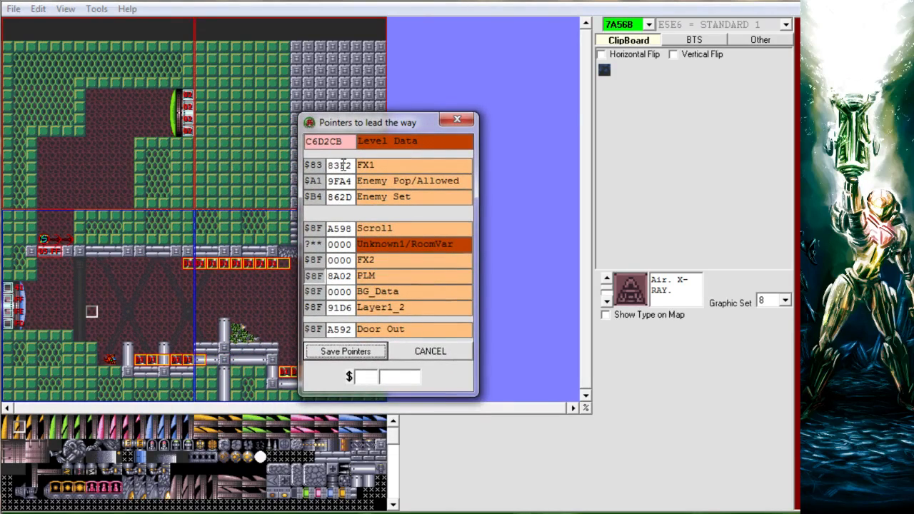
pyautogui.click(431, 351)
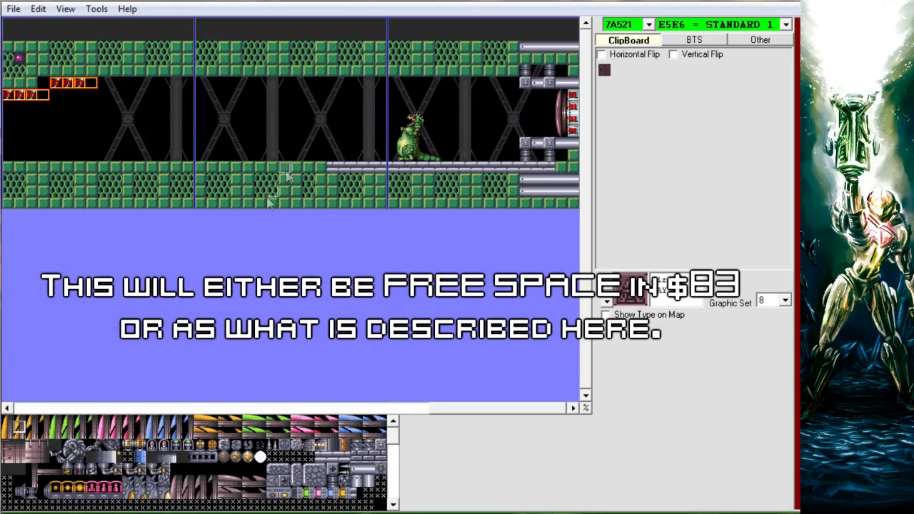
# - Examine the FX1 settings of room 7A521, especially the Door Select value, then close them
pyautogui.click(38, 9)
pyautogui.click(87, 81)
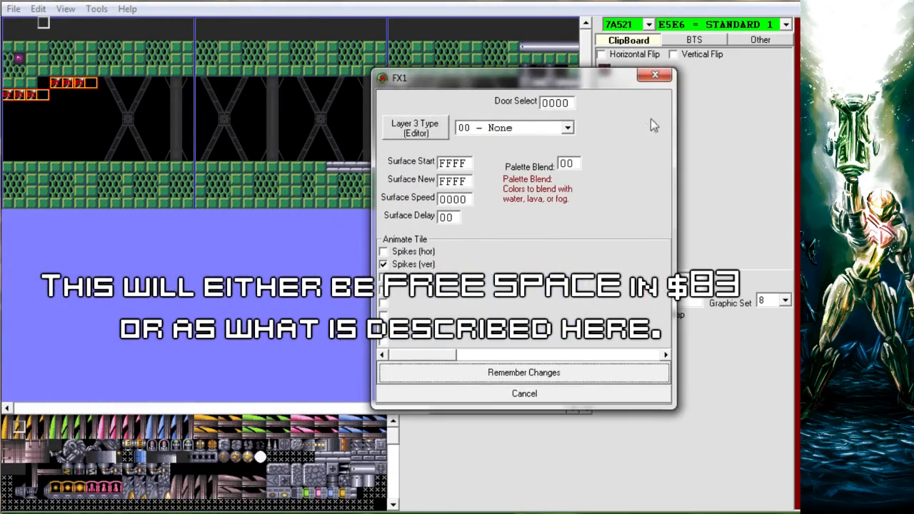
pyautogui.moveTo(564, 103); pyautogui.dragTo(544, 105)
pyautogui.click(556, 104)
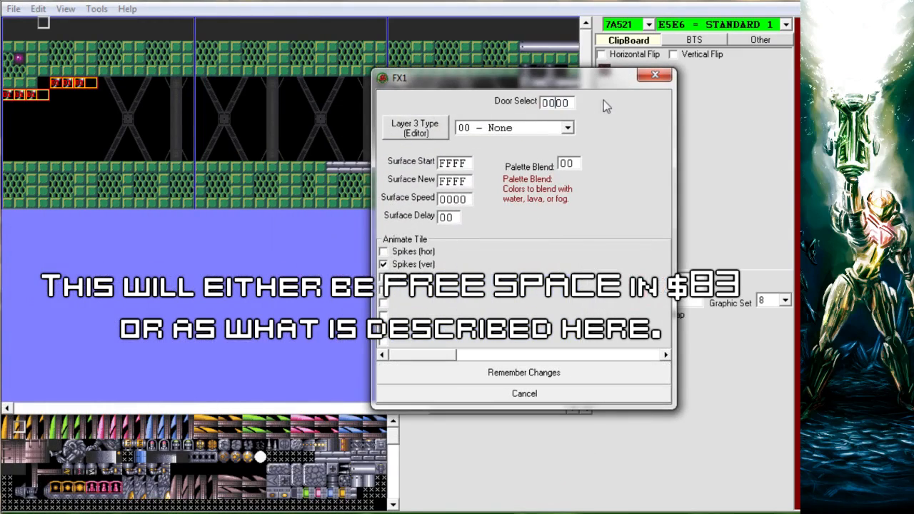
pyautogui.click(659, 81)
# - Check the FX1 pointer of room 7A521, then follow the door beyond the green statue back to room 7A56B
pyautogui.click(38, 9)
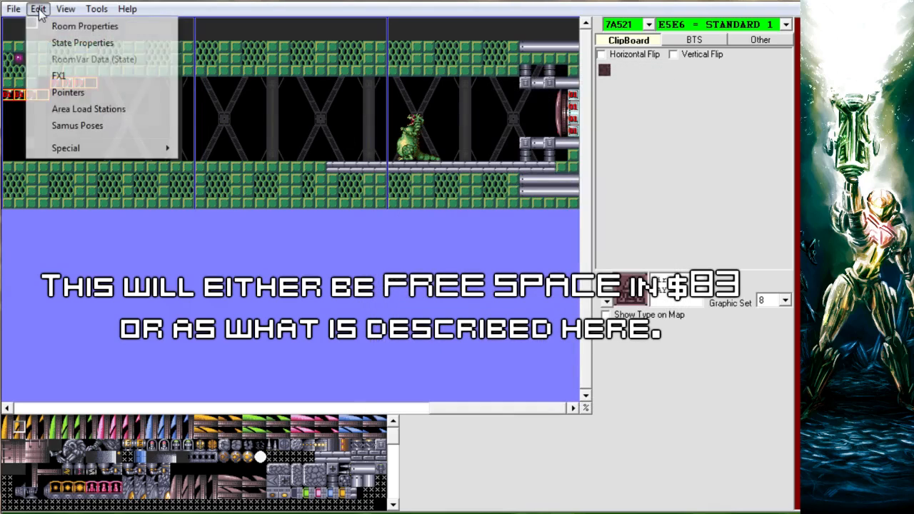
pyautogui.click(68, 92)
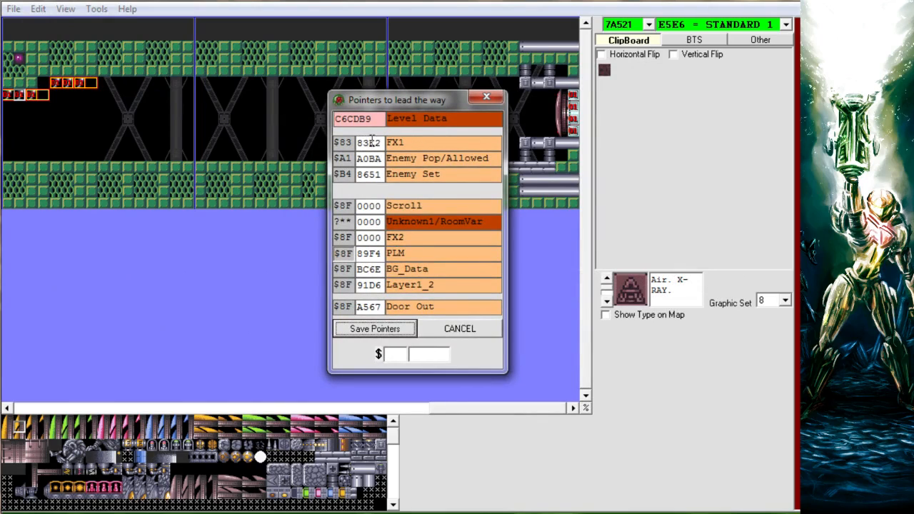
pyautogui.click(492, 96)
pyautogui.doubleClick(574, 107)
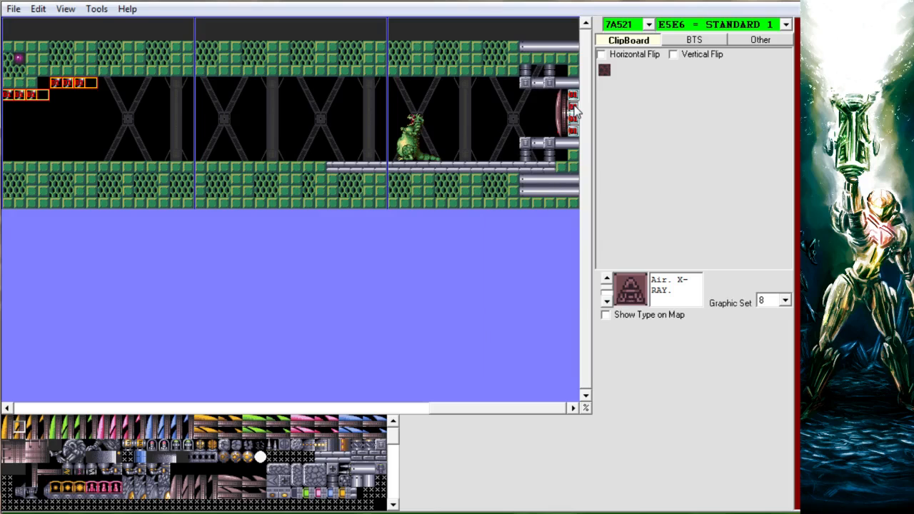
pyautogui.click(37, 8)
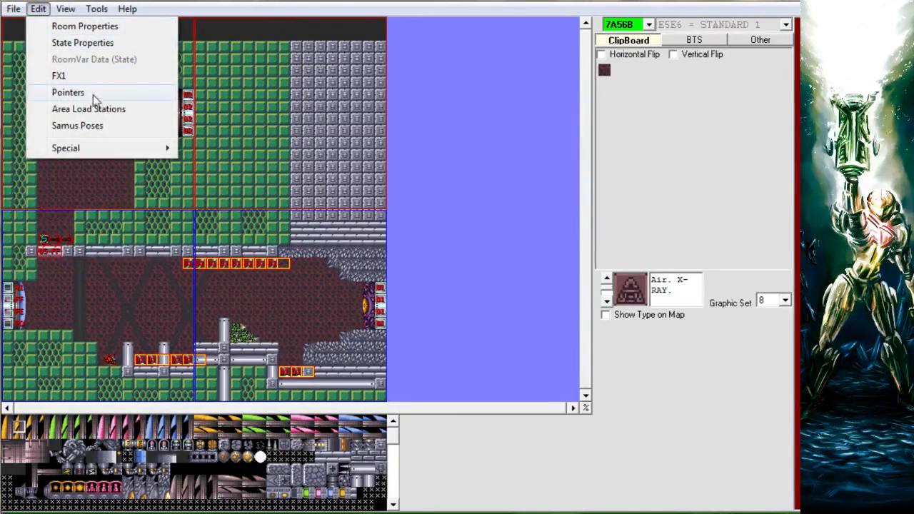
pyautogui.click(78, 80)
pyautogui.click(823, 461)
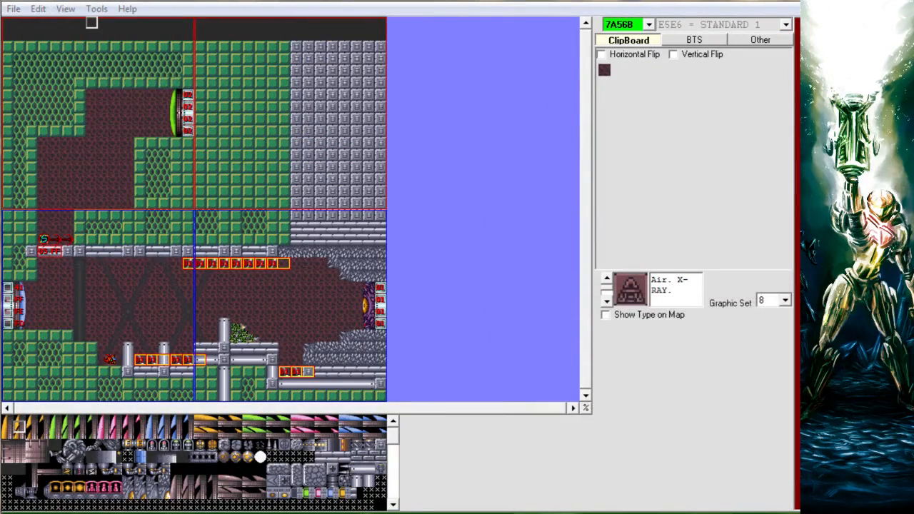
# - Change room 7A56B's FX1 pointer to 83E2 without copying data to that location, and save the room
pyautogui.click(37, 9)
pyautogui.click(66, 92)
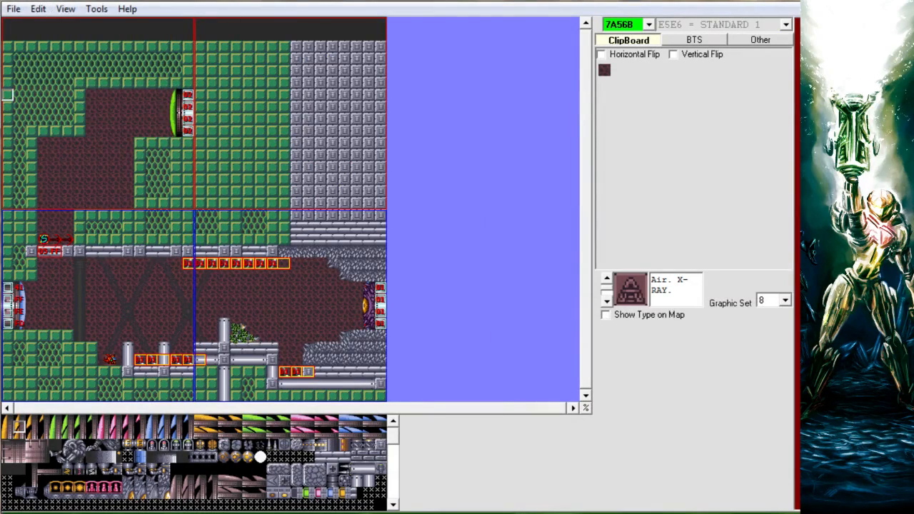
pyautogui.moveTo(57, 98); pyautogui.dragTo(233, 100)
pyautogui.moveTo(236, 138); pyautogui.dragTo(221, 138)
pyautogui.write('E2')
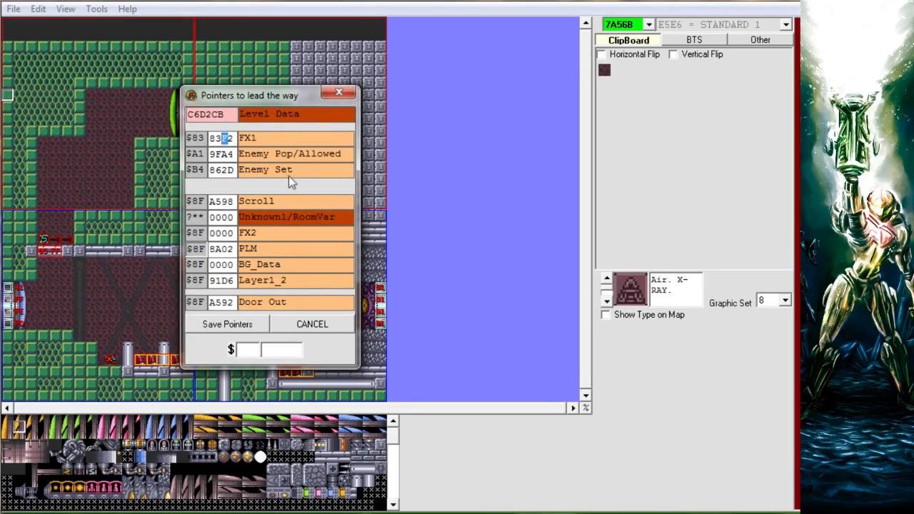
pyautogui.click(262, 326)
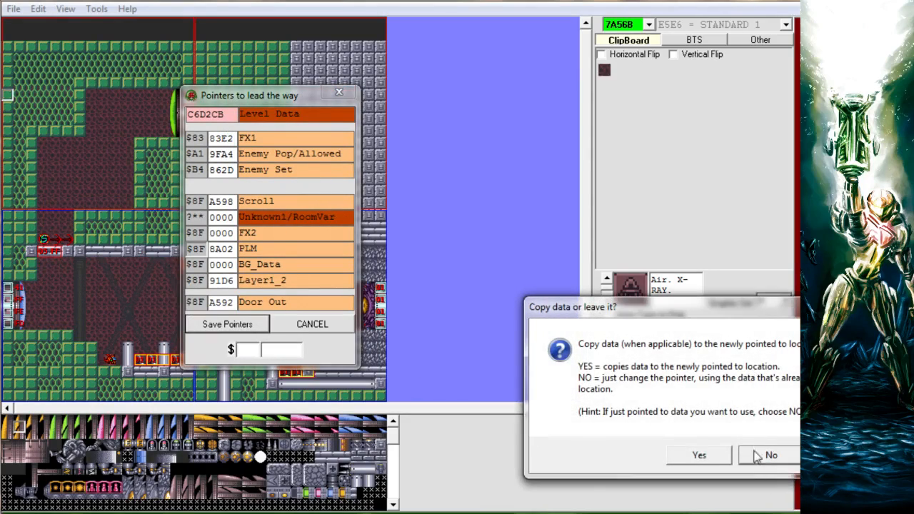
pyautogui.click(765, 454)
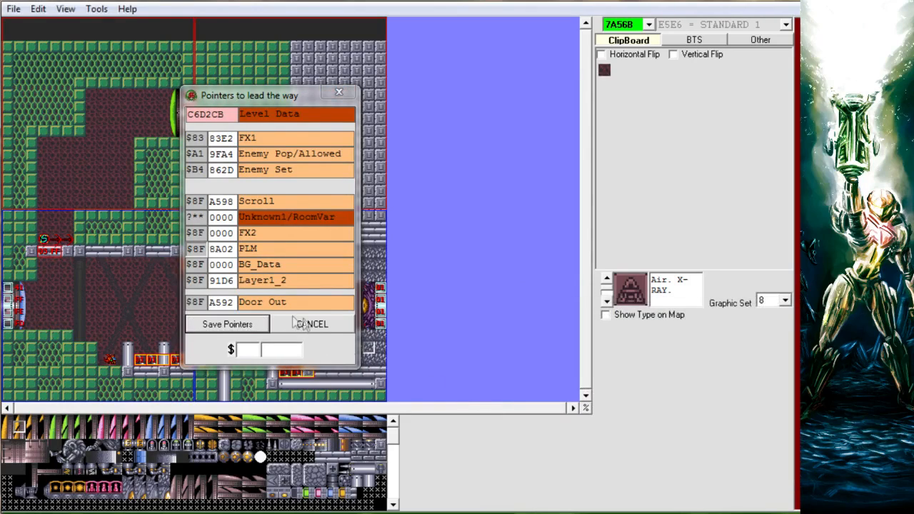
pyautogui.click(14, 9)
pyautogui.click(32, 45)
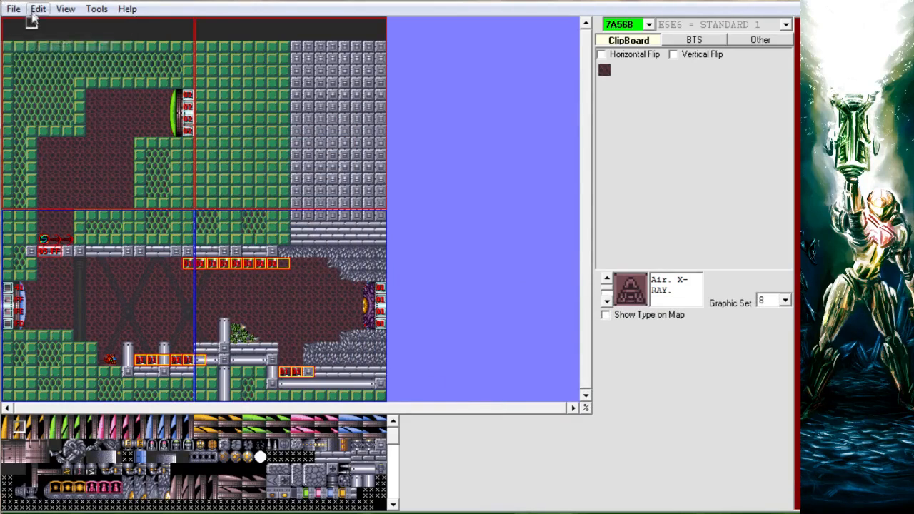
# - Open the room's FX1 settings and browse the Layer 3 types down to Haze
pyautogui.click(38, 8)
pyautogui.click(72, 76)
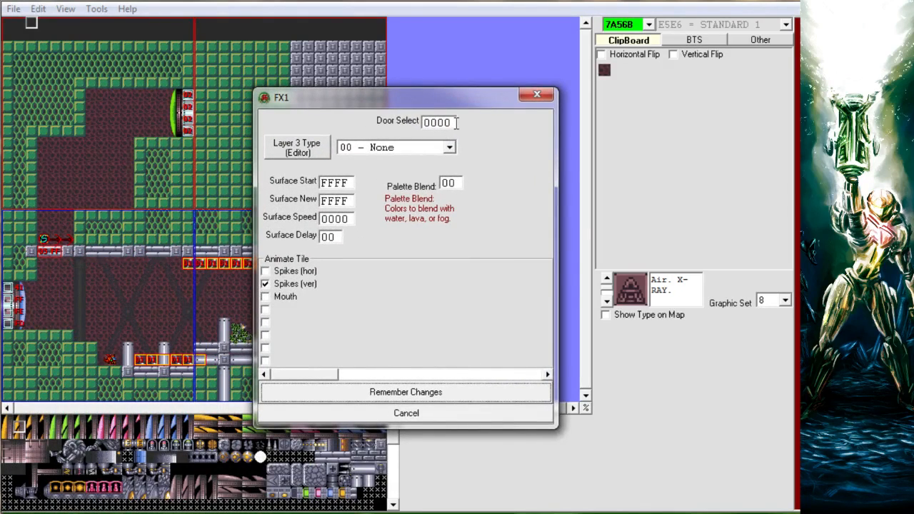
pyautogui.click(442, 147)
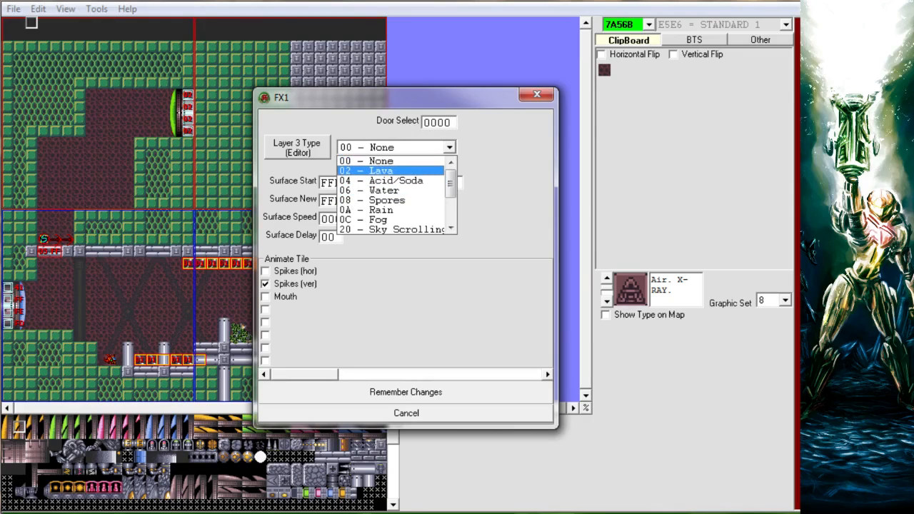
pyautogui.moveTo(451, 180); pyautogui.dragTo(450, 215)
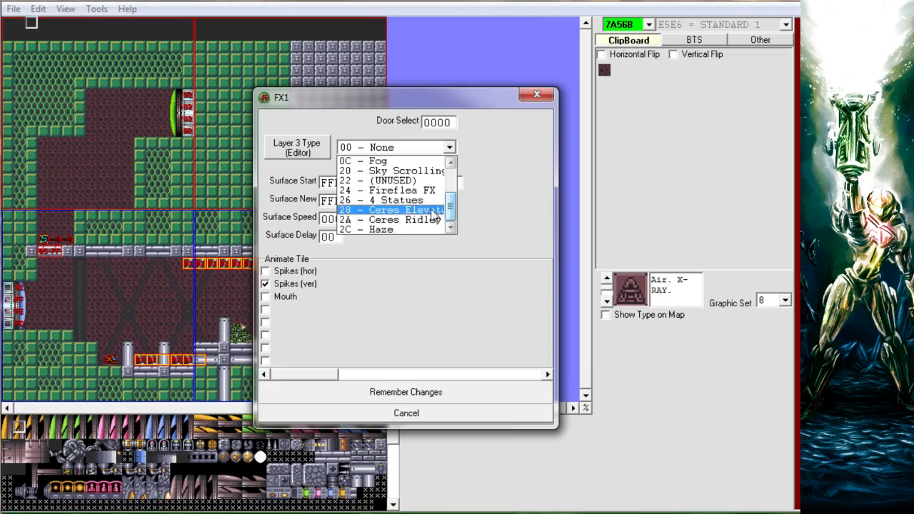
# - Reopen the FX1 settings and review the A/B options and the available Layer 3 types, leaving 2C - Haze selected
pyautogui.click(62, 76)
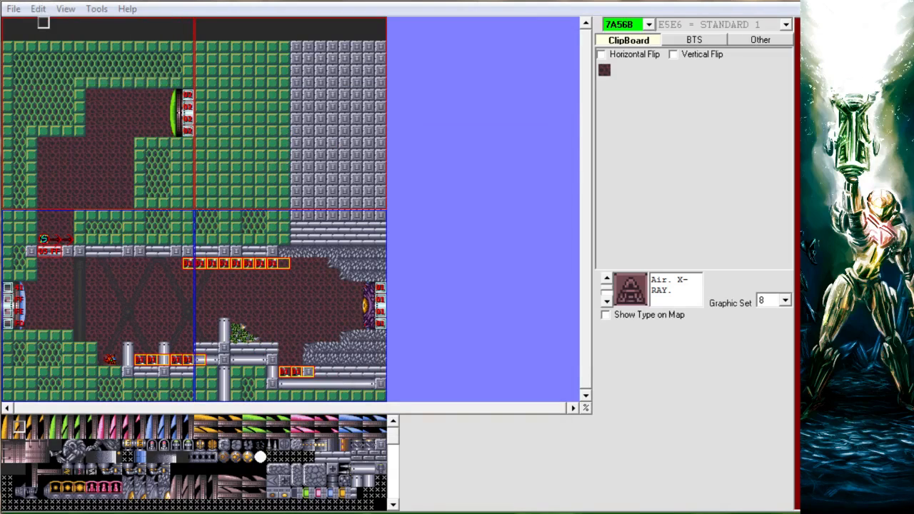
pyautogui.moveTo(118, 92); pyautogui.dragTo(457, 92)
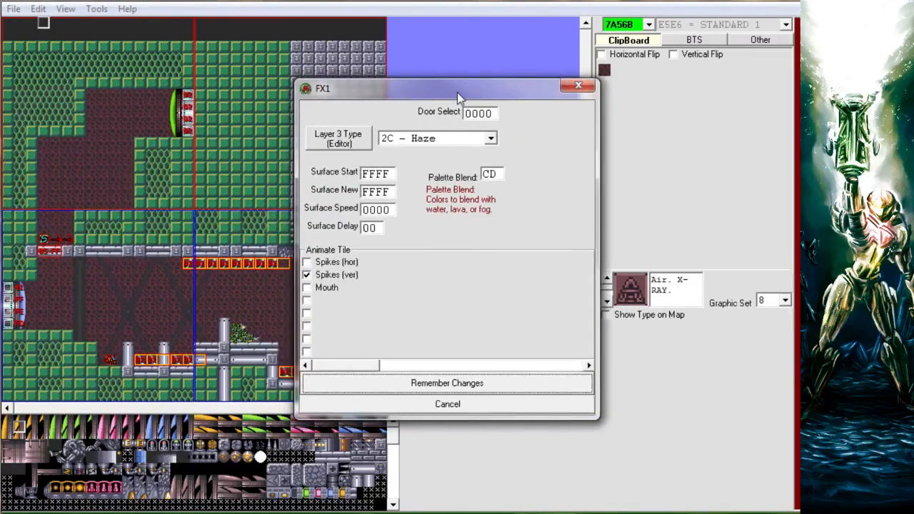
pyautogui.click(528, 365)
pyautogui.click(534, 366)
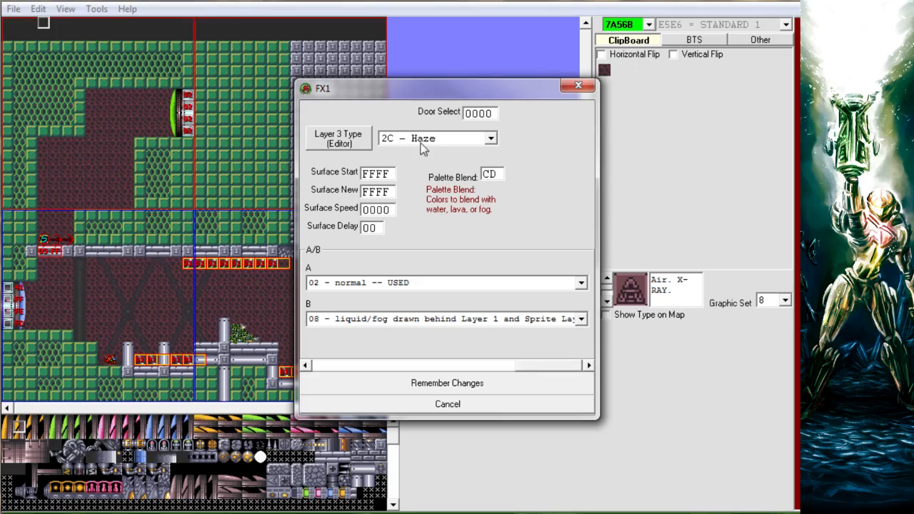
pyautogui.click(490, 140)
pyautogui.moveTo(491, 194); pyautogui.dragTo(492, 217)
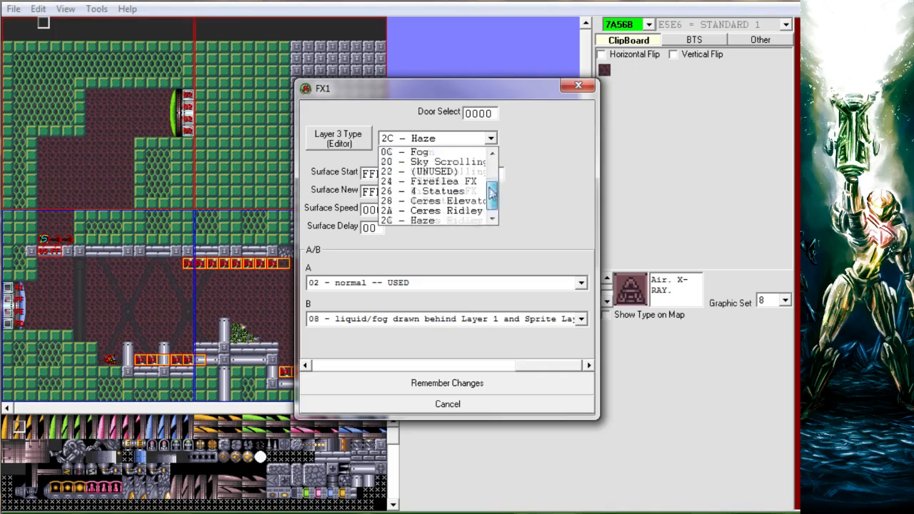
pyautogui.click(550, 146)
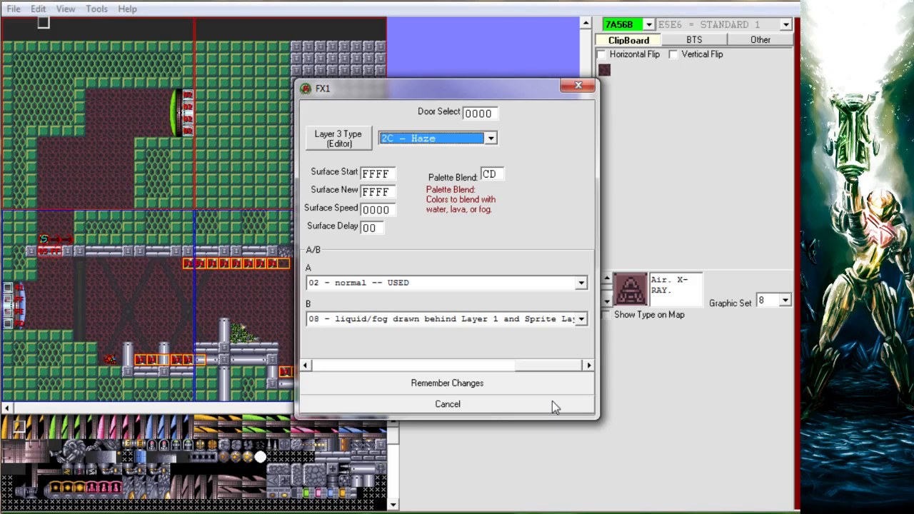
# - Enable the Glow-red/orange, Glow-pink/purple and Glow-blue Palette FX for the room and keep the FX1 changes
pyautogui.click(425, 365)
pyautogui.click(348, 287)
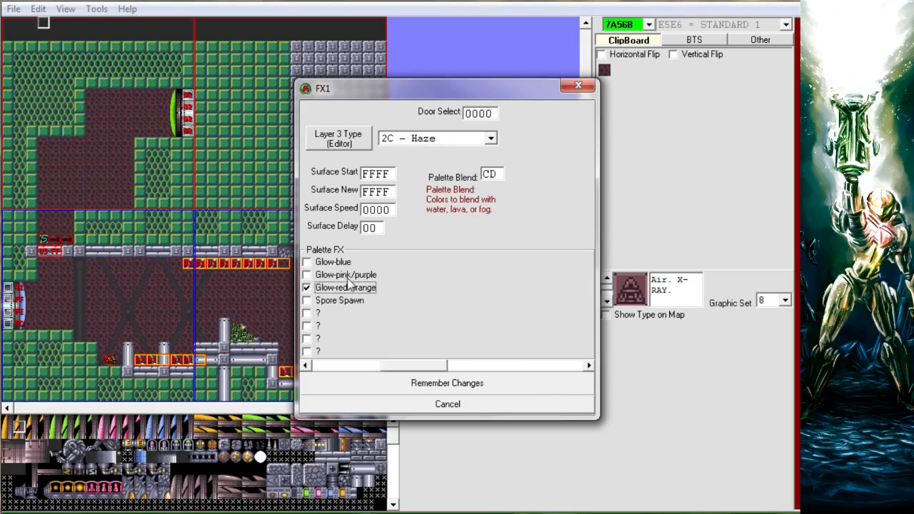
pyautogui.click(343, 275)
pyautogui.click(334, 262)
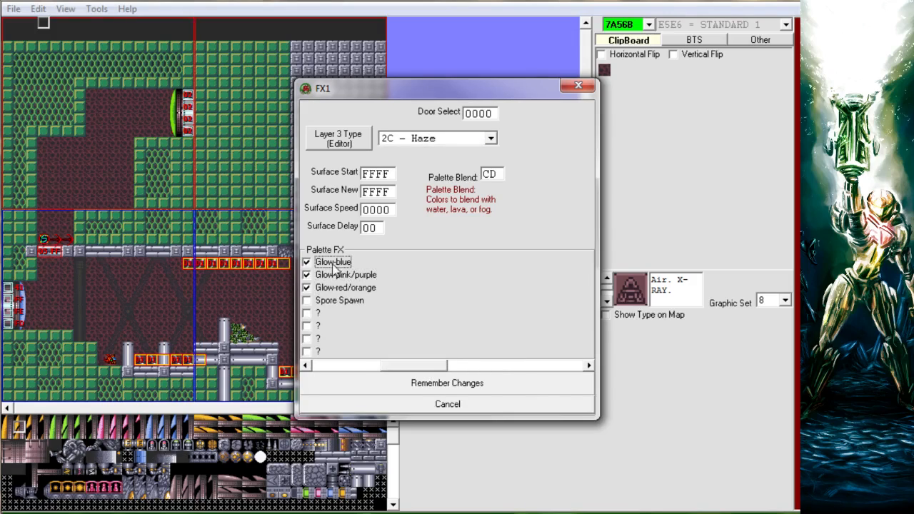
pyautogui.click(400, 383)
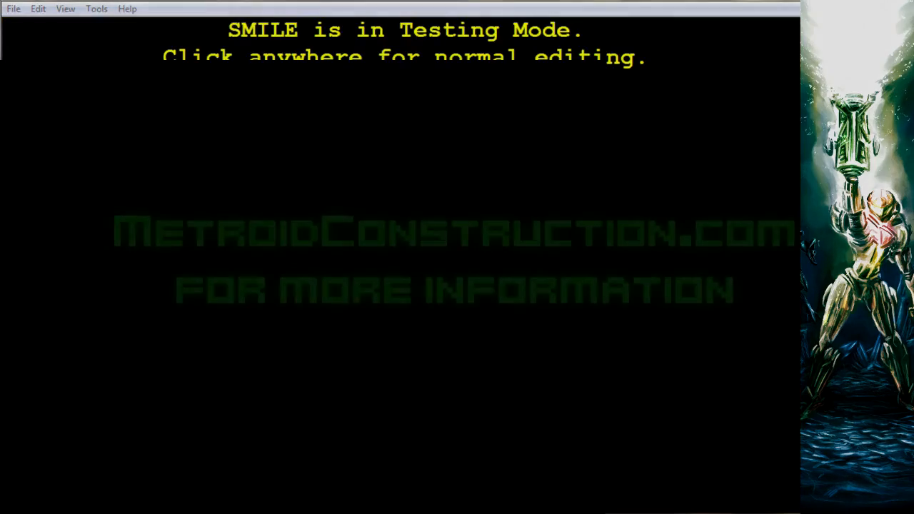